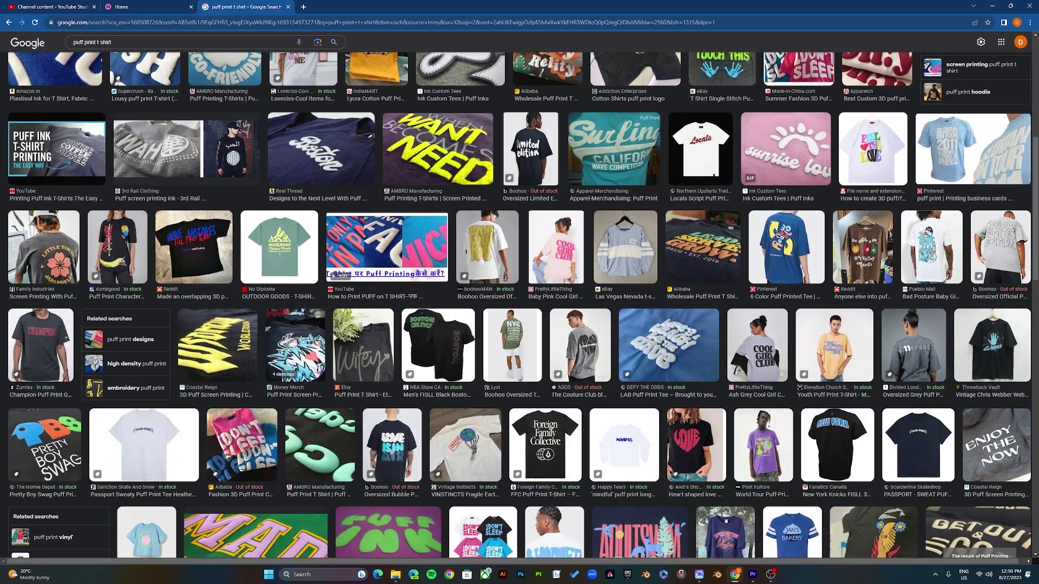
- Look through the puff print t-shirt image results for reference examples, and bring up the CLO fashion design software page
scroll(519, 303, down, 4)
click(669, 182)
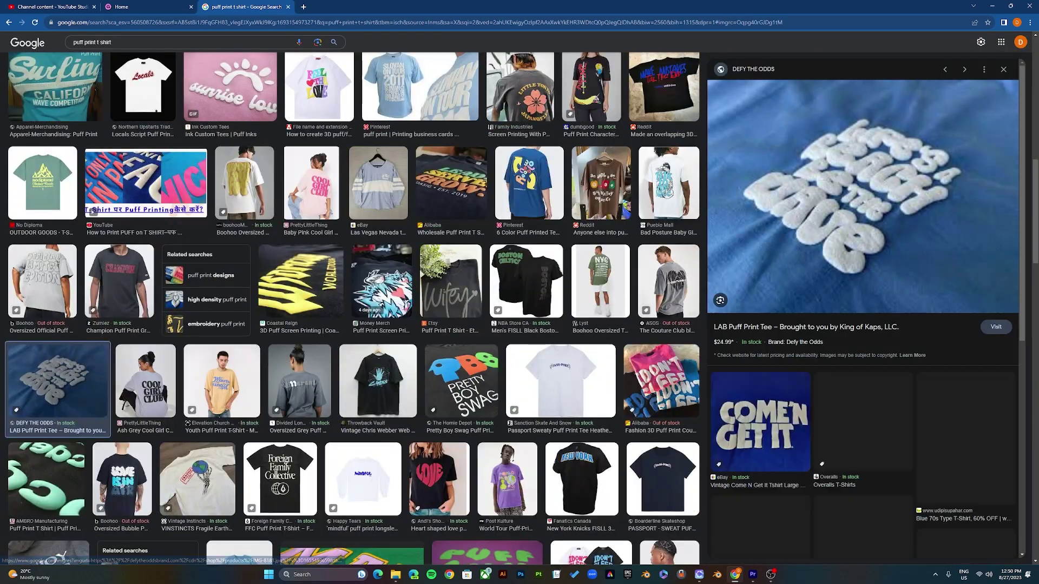
scroll(351, 309, down, 8)
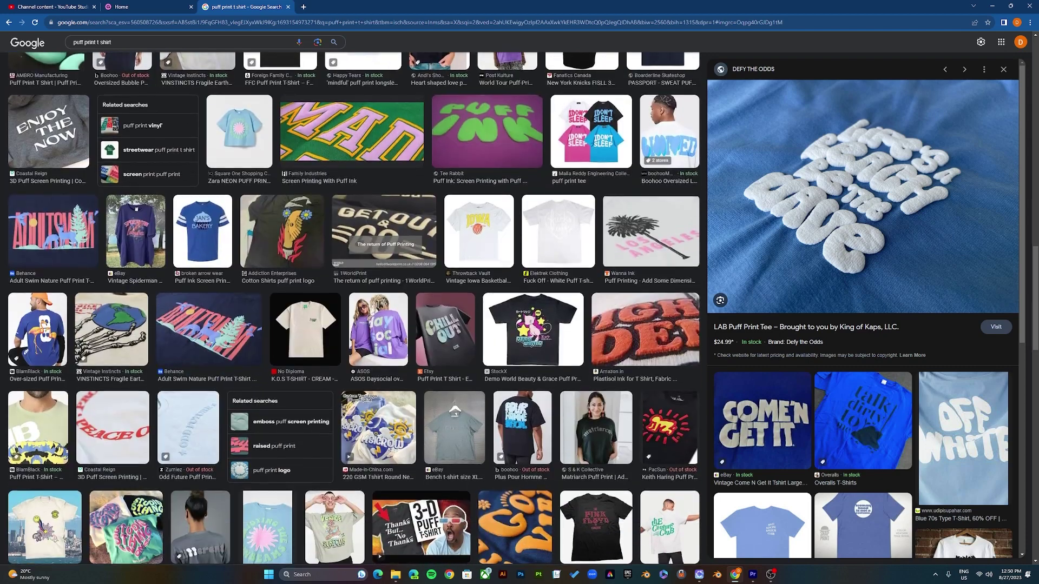
scroll(352, 308, down, 4)
scroll(352, 308, down, 5)
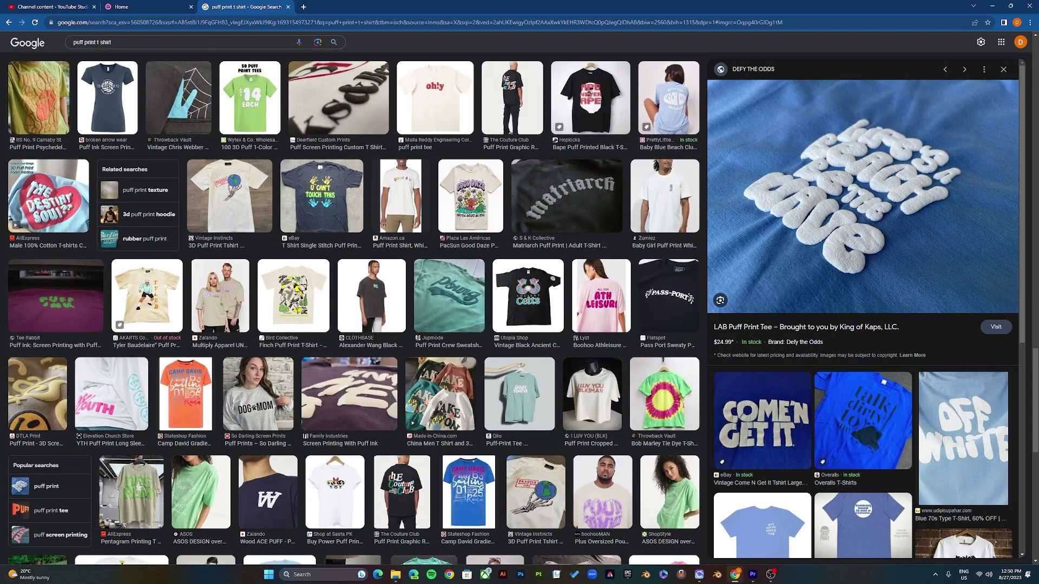
click(566, 196)
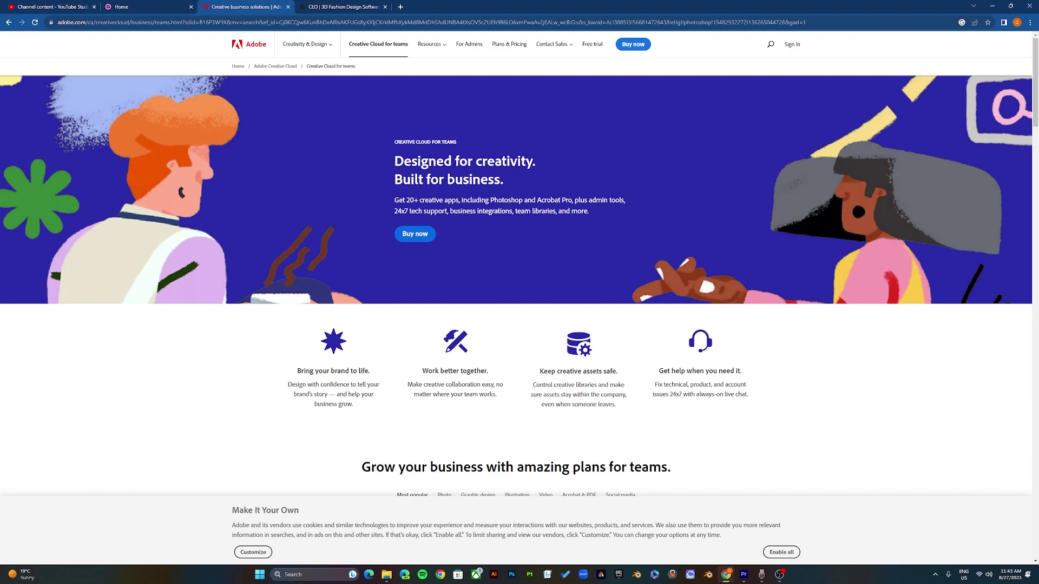
click(347, 6)
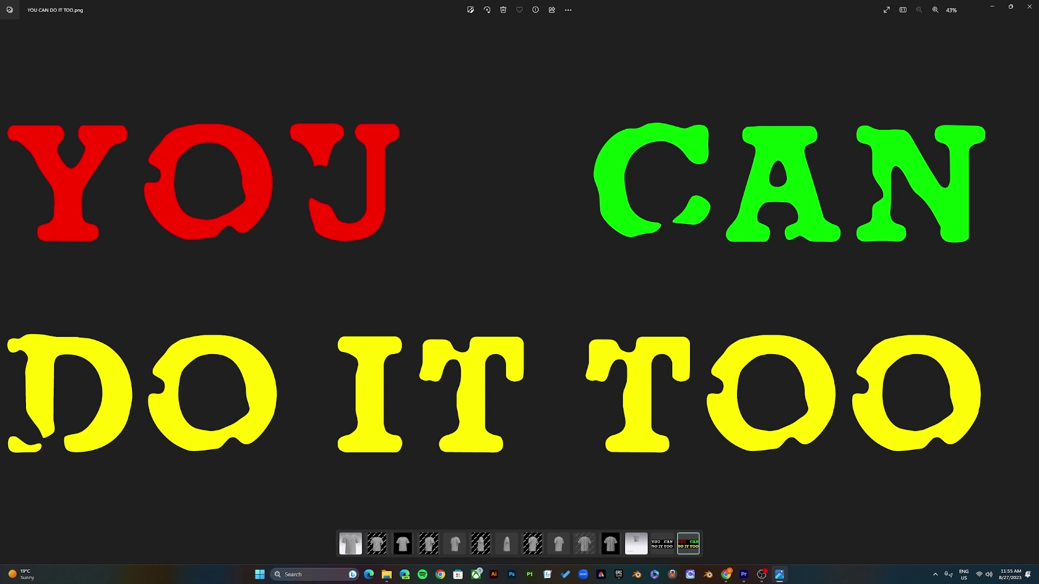
- Compare the coloured YOU CAN DO IT TOO artwork with its black-and-white WHBK version, and close the image viewer
key(Left)
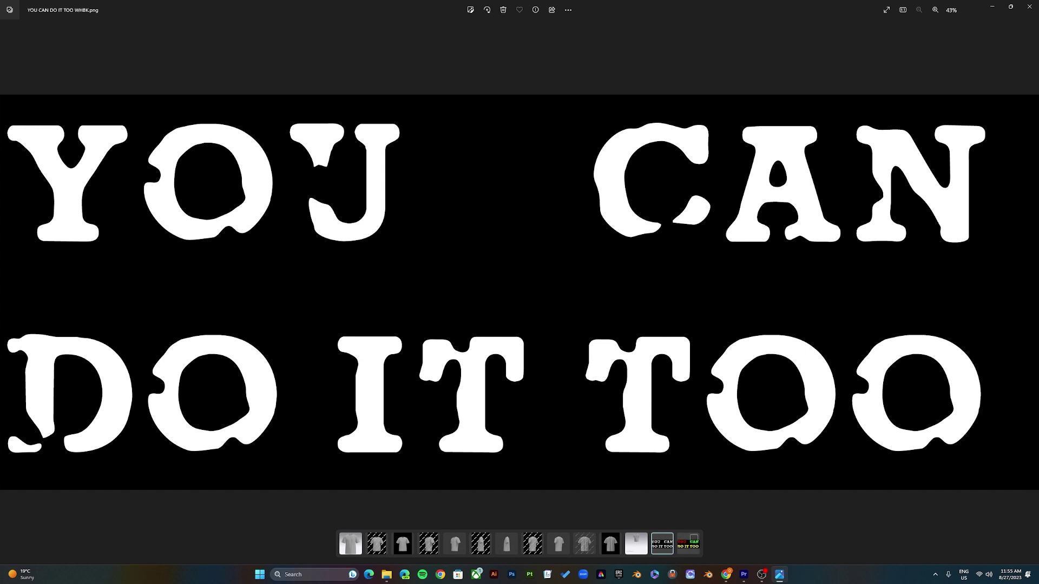
click(689, 544)
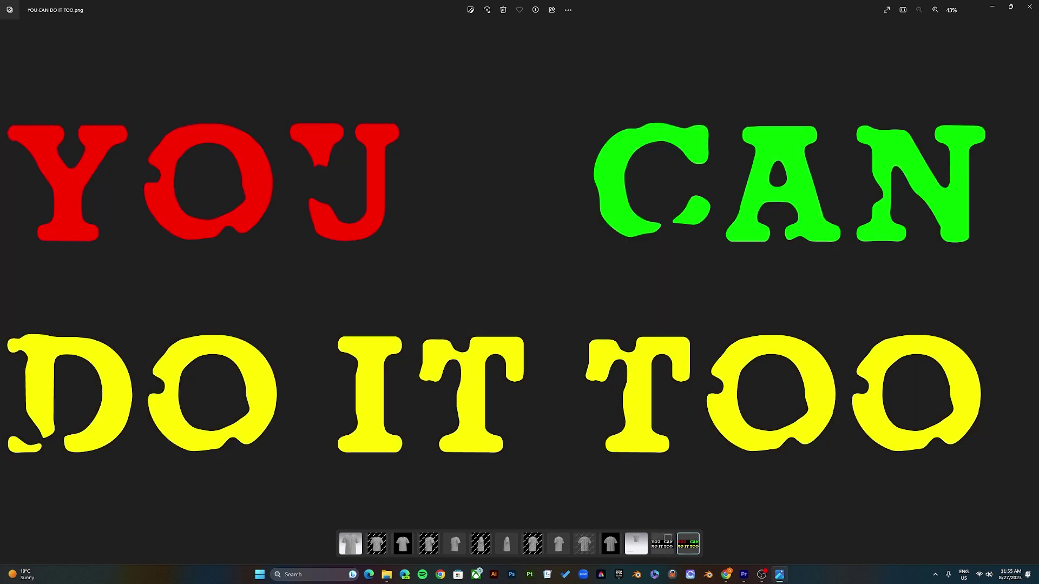
click(665, 543)
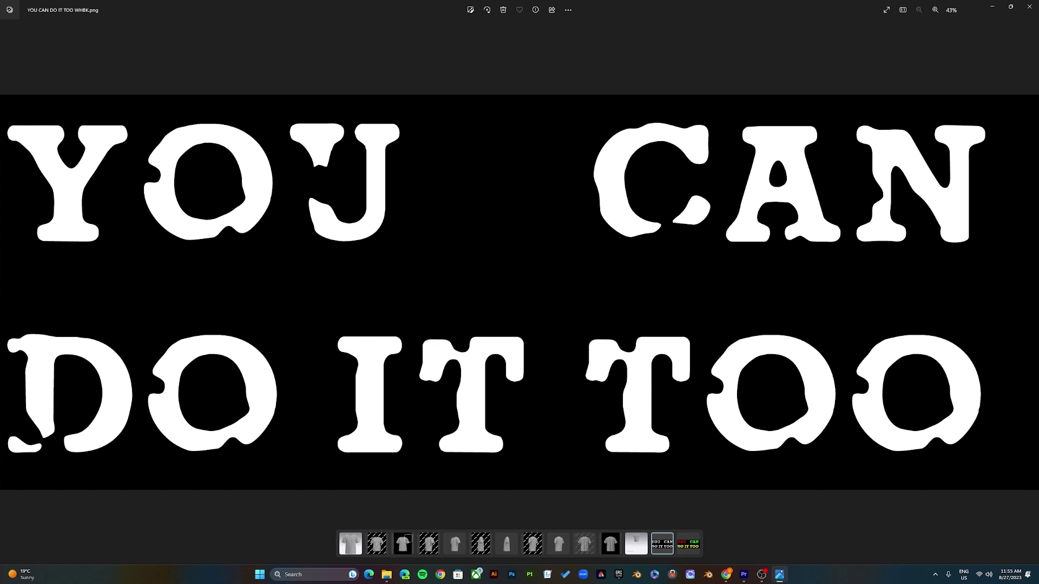
click(1029, 6)
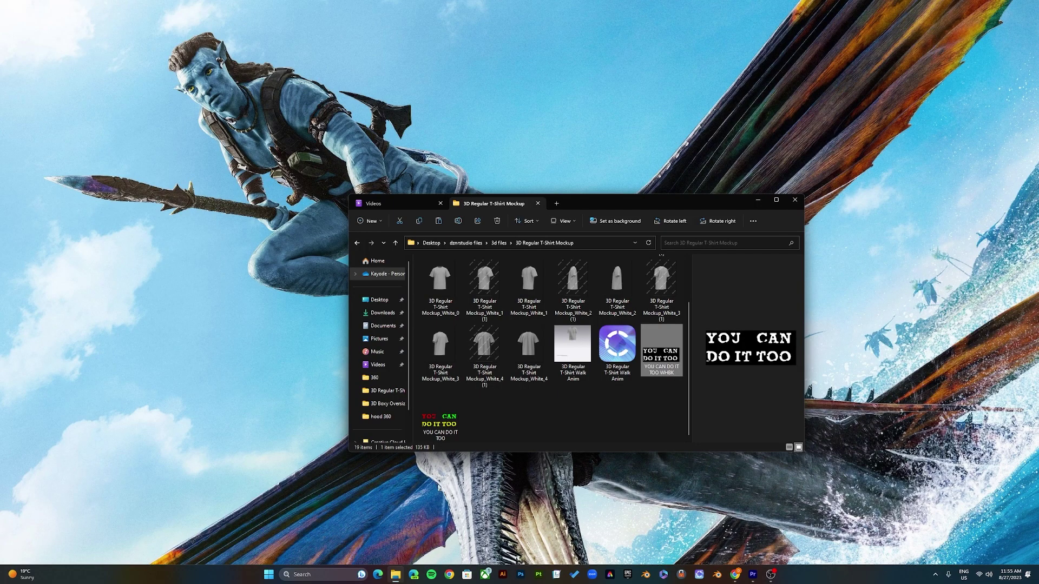
- Open the black-and-white image YOU CAN DO IT TOO WHBK from the 3D Regular T-Shirt Mockup folder in Adobe Photoshop 2023
click(649, 408)
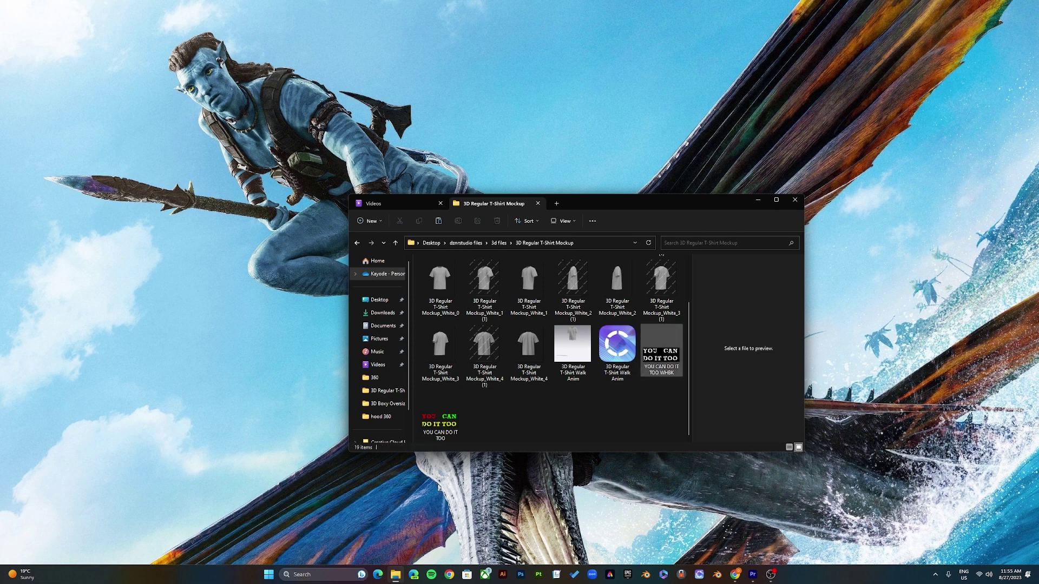
click(661, 350)
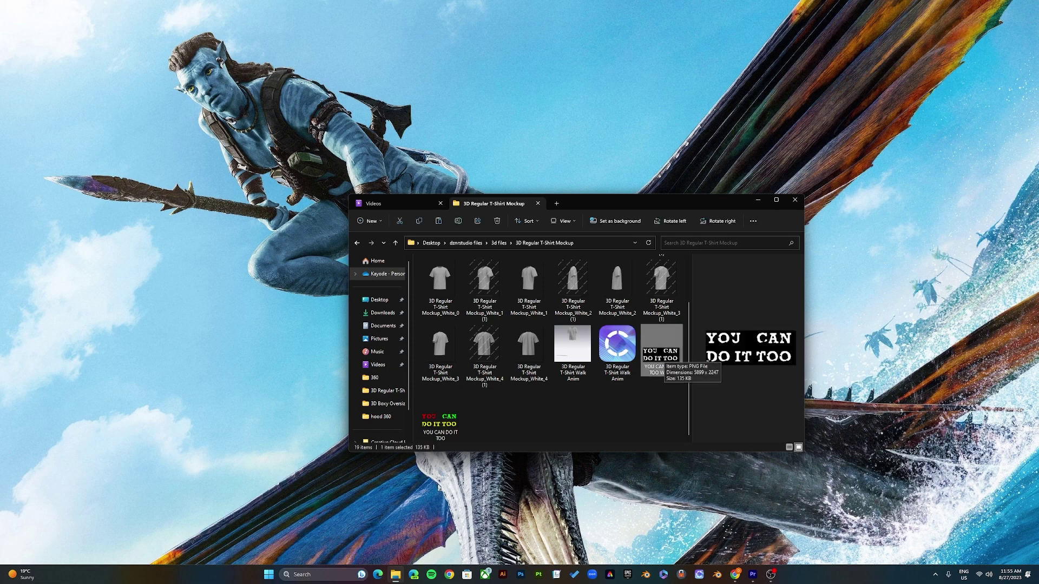
right_click(666, 368)
mouse_move(703, 184)
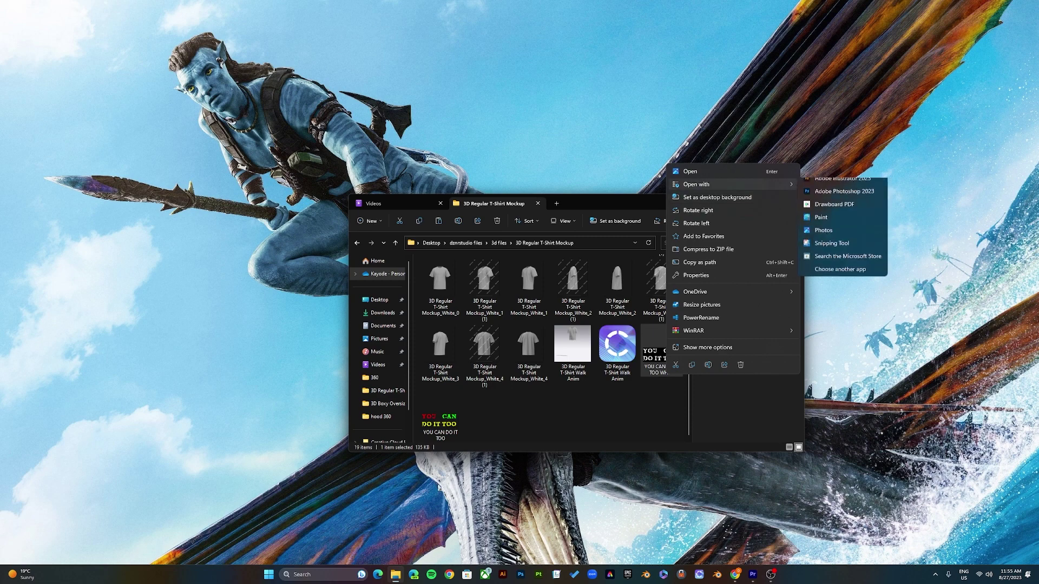
click(839, 199)
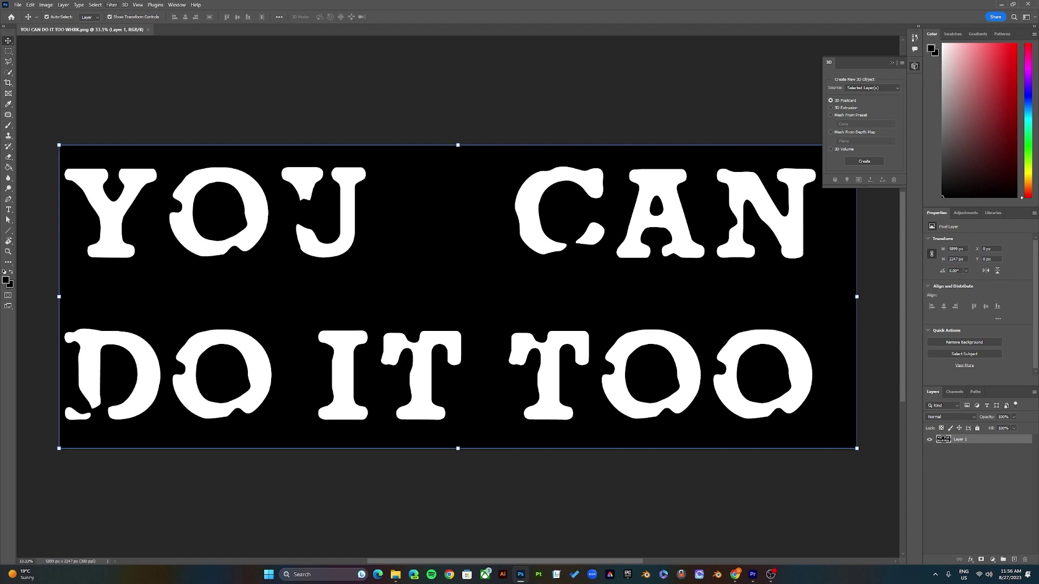
- Generate a normal map from the black-and-white lettering with the default settings, checking the relief on the preview sphere
click(112, 5)
mouse_move(157, 100)
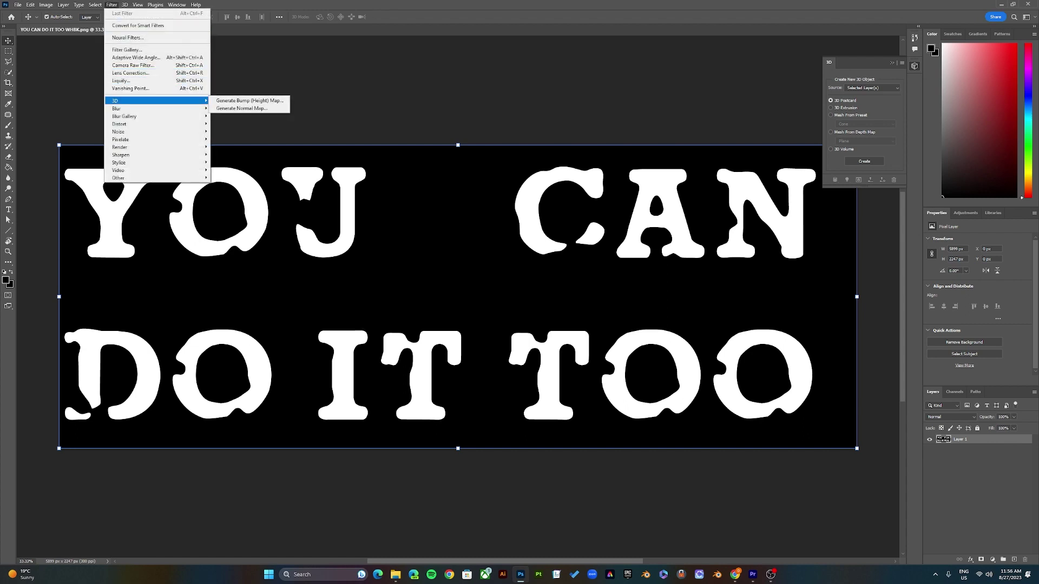
click(242, 108)
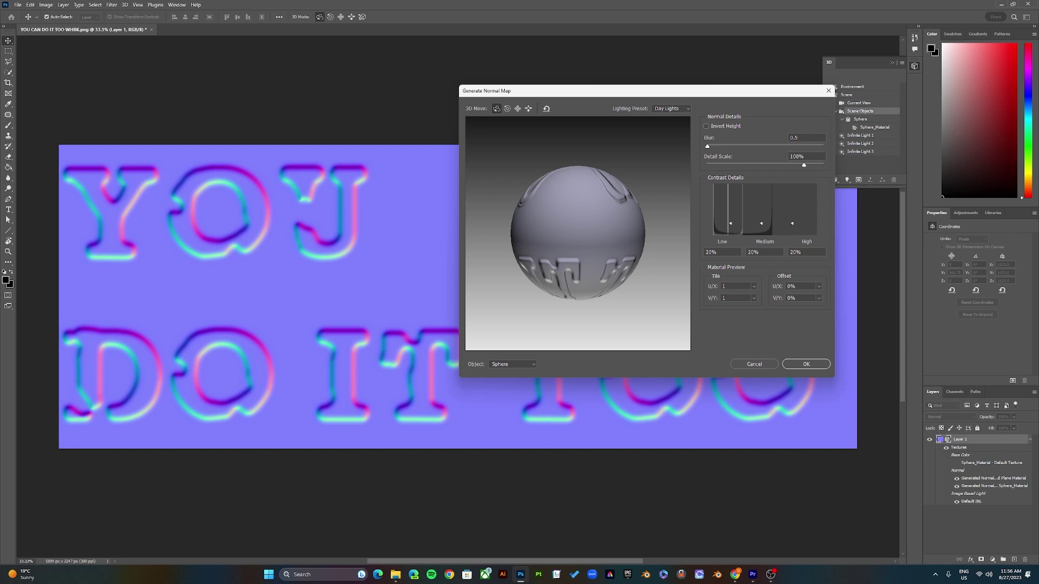
mouse_move(578, 243)
mouse_down()
mouse_move(563, 227)
mouse_move(582, 238)
mouse_up()
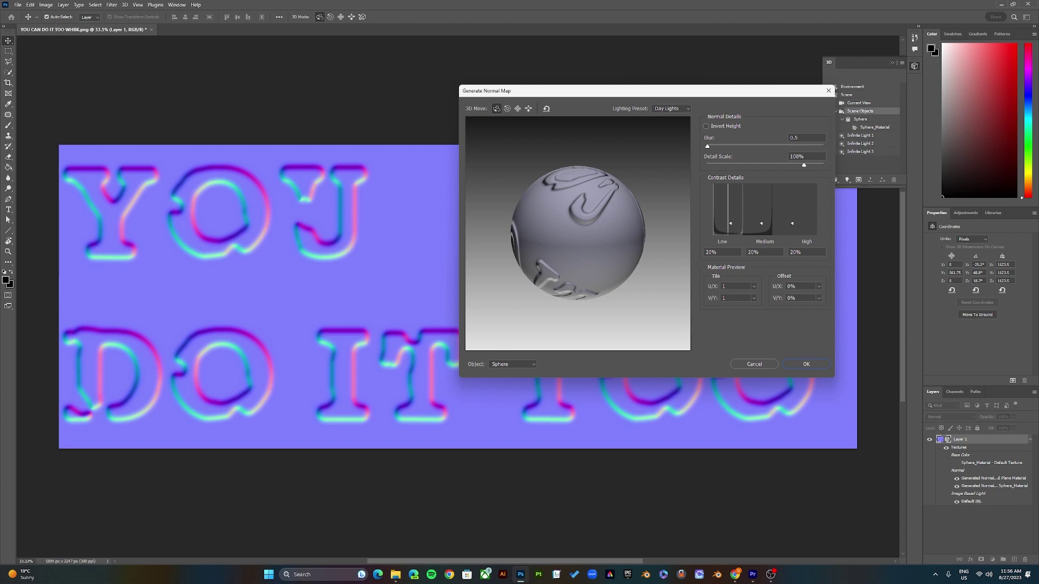
drag(559, 230, 603, 247)
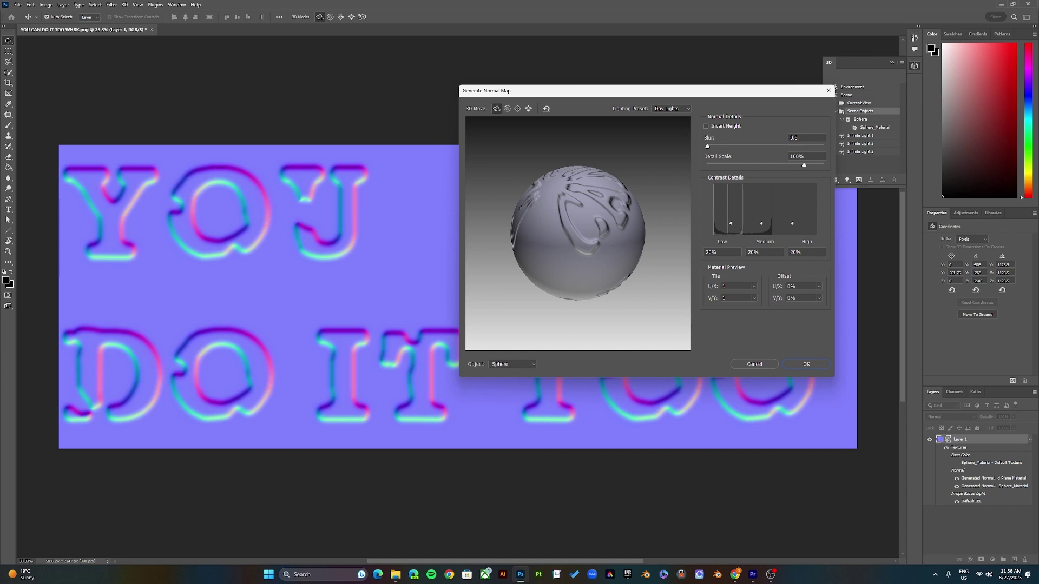
click(806, 364)
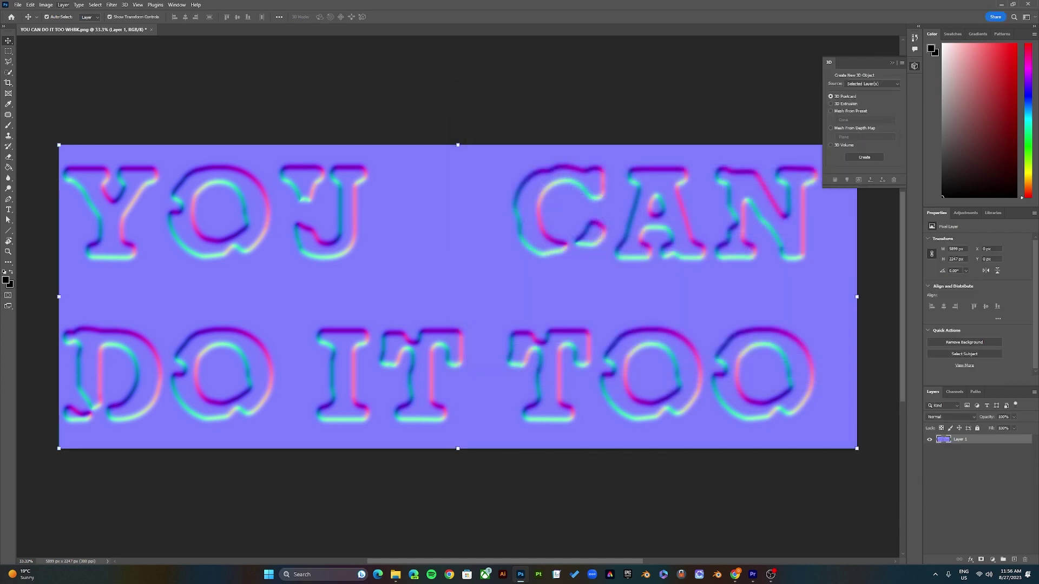
- Export the normal map as a PNG named YOU CAN DO IT TOO Normal into the 3D Regular T-Shirt Mockup folder
click(17, 5)
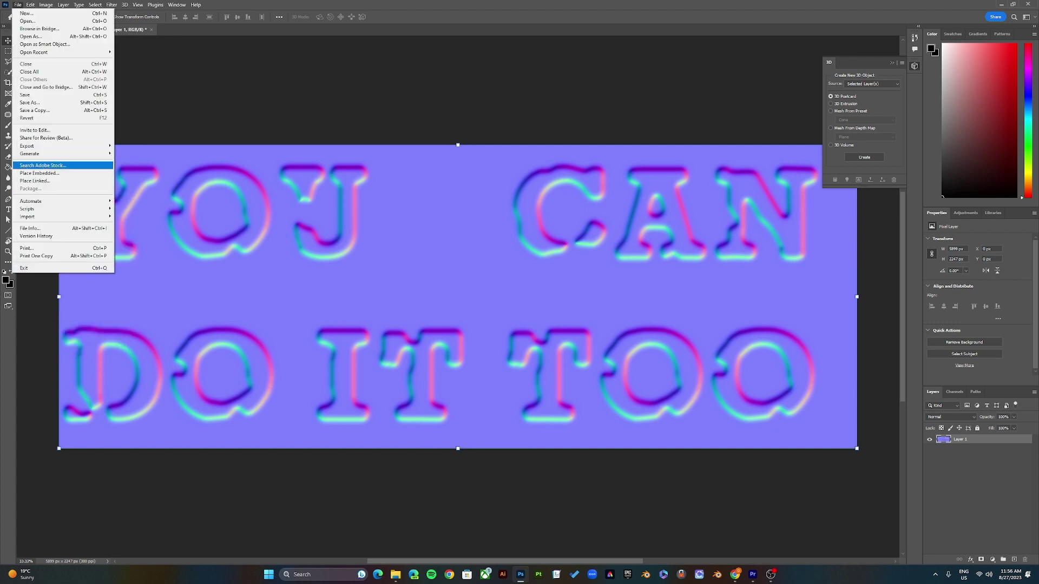
mouse_move(33, 145)
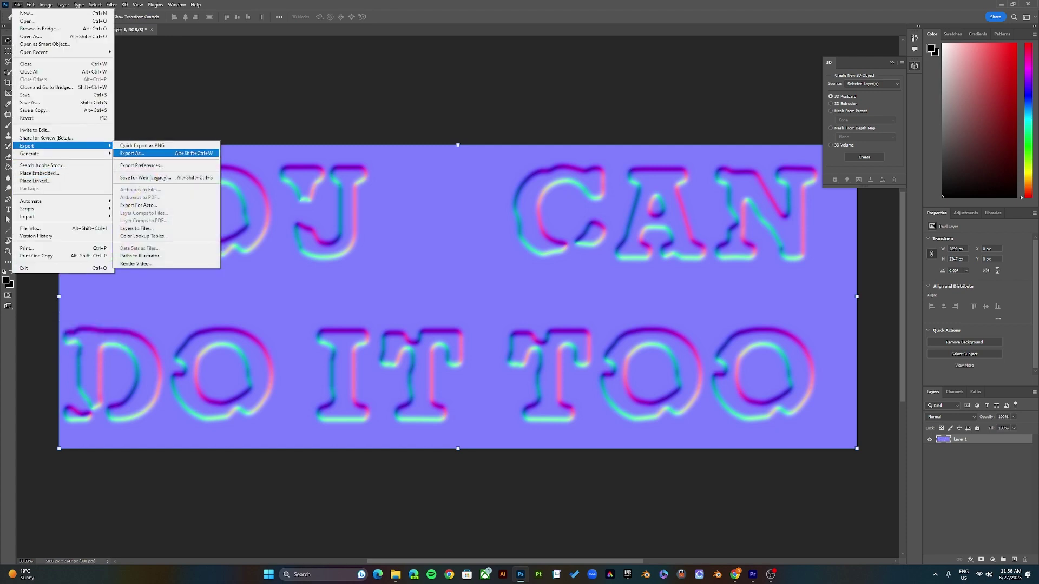
click(132, 153)
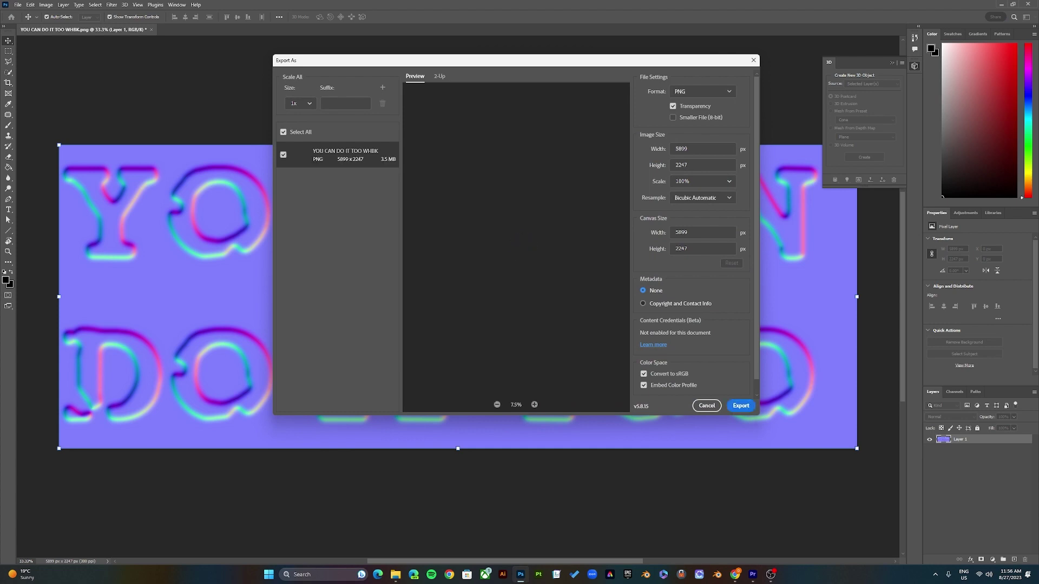
key(Return)
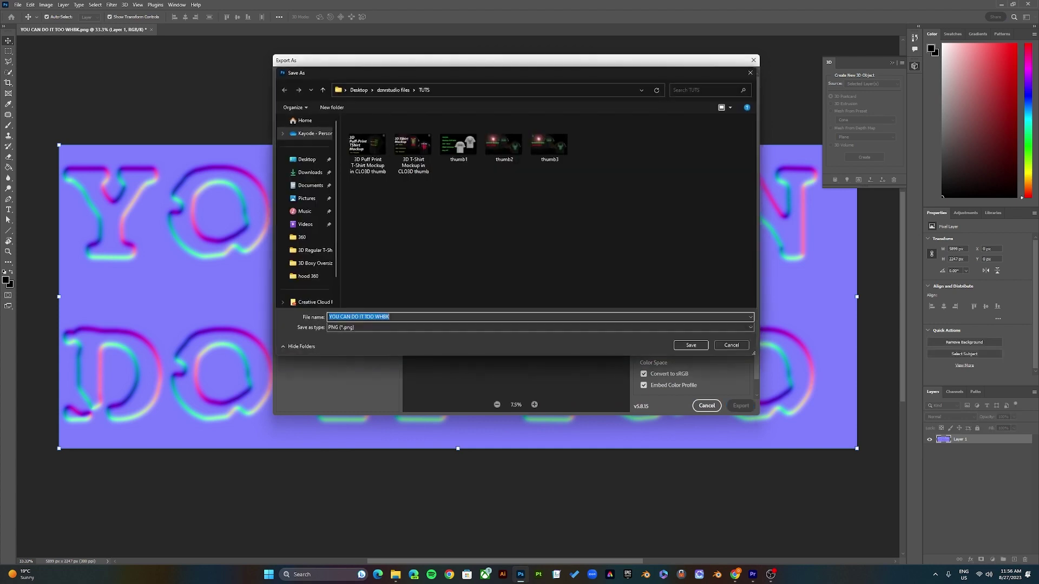
click(310, 172)
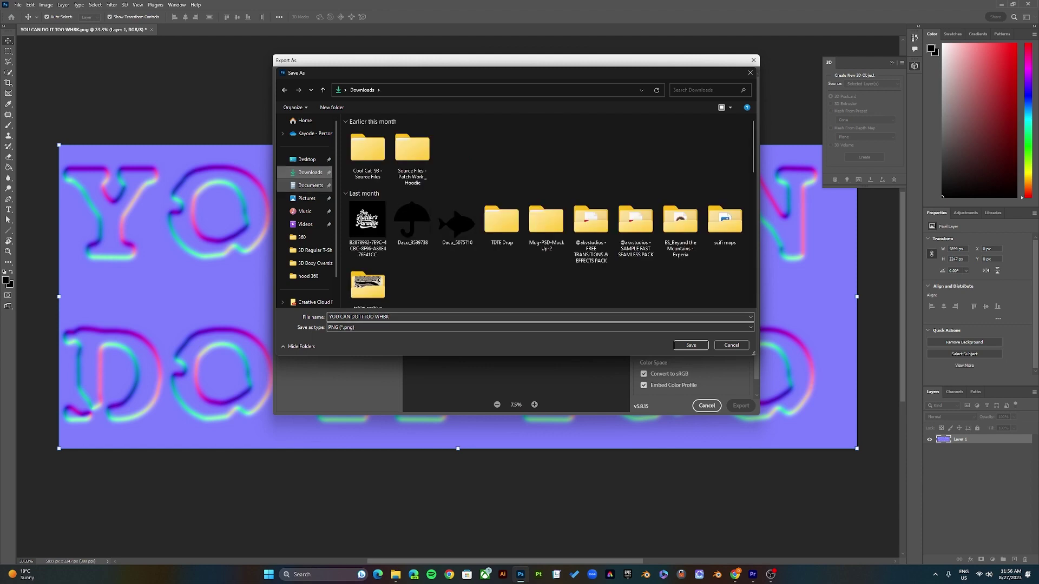
click(305, 120)
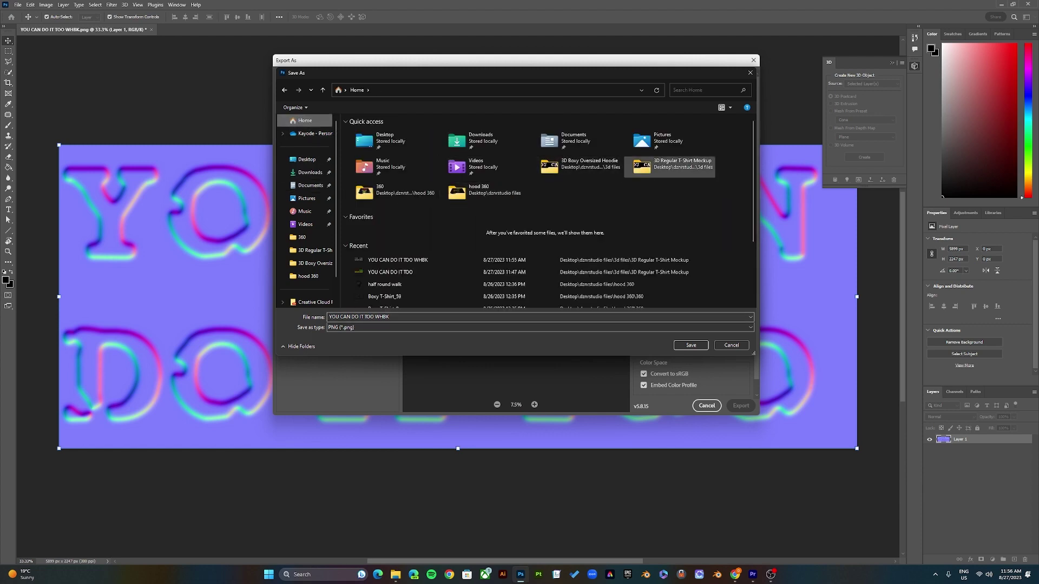
double_click(669, 163)
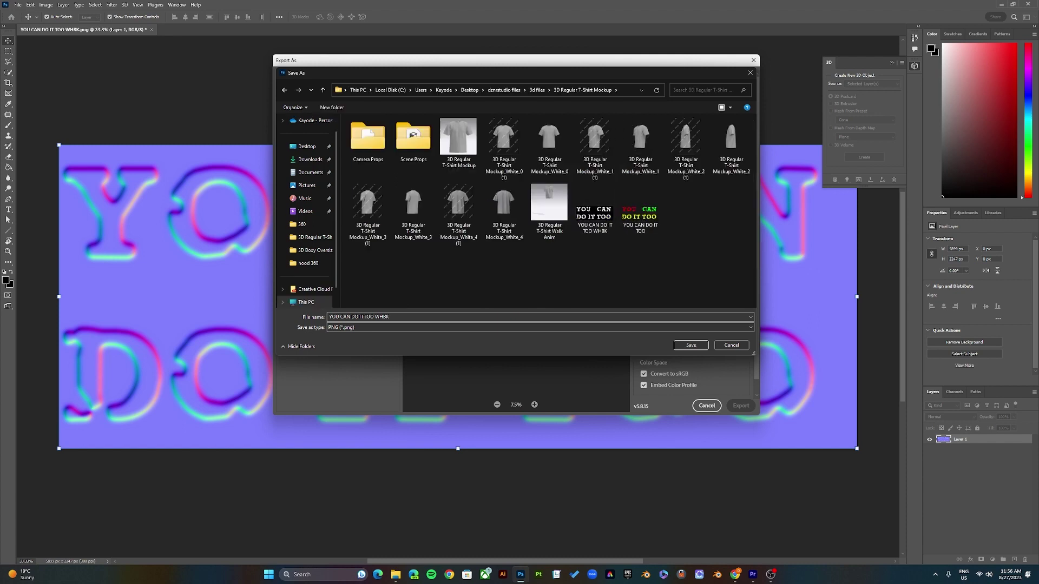
click(382, 316)
double_click(382, 317)
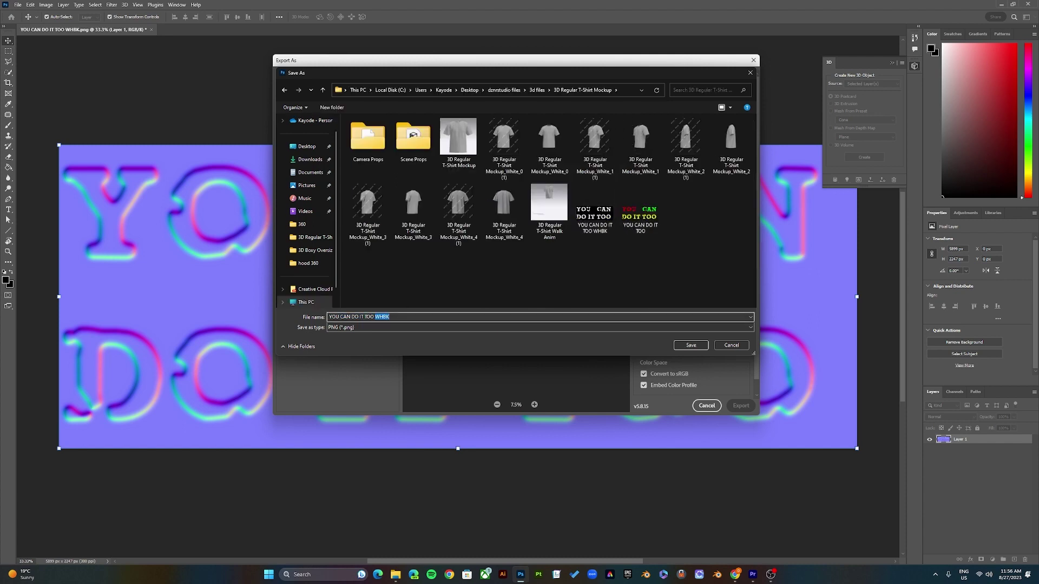
text(Normal)
key(Return)
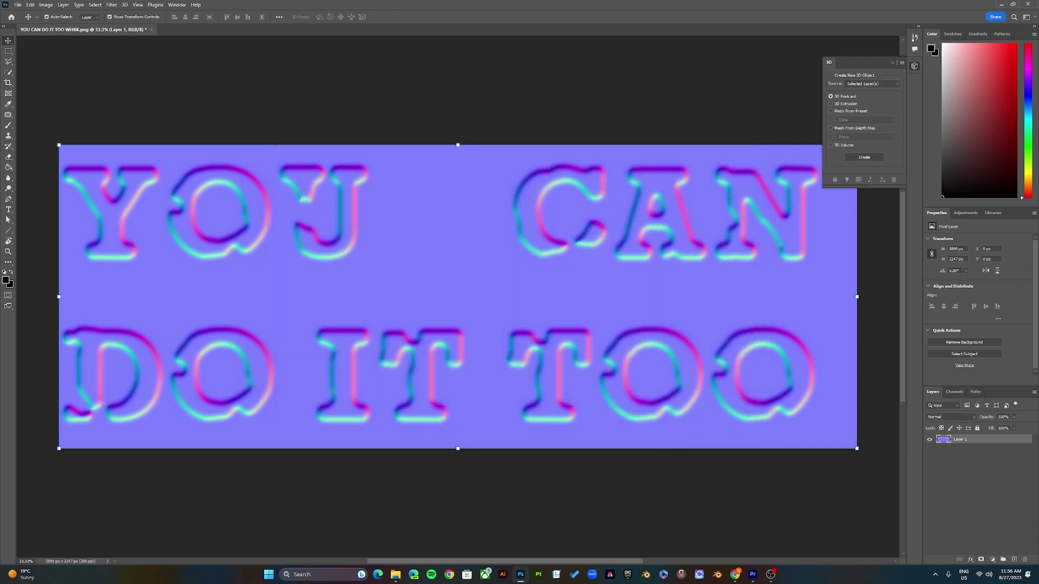
- Undo the normal map filter and generate a bump (height) map from the black-and-white lettering with the default settings
key(ctrl)
key(ctrl+z)
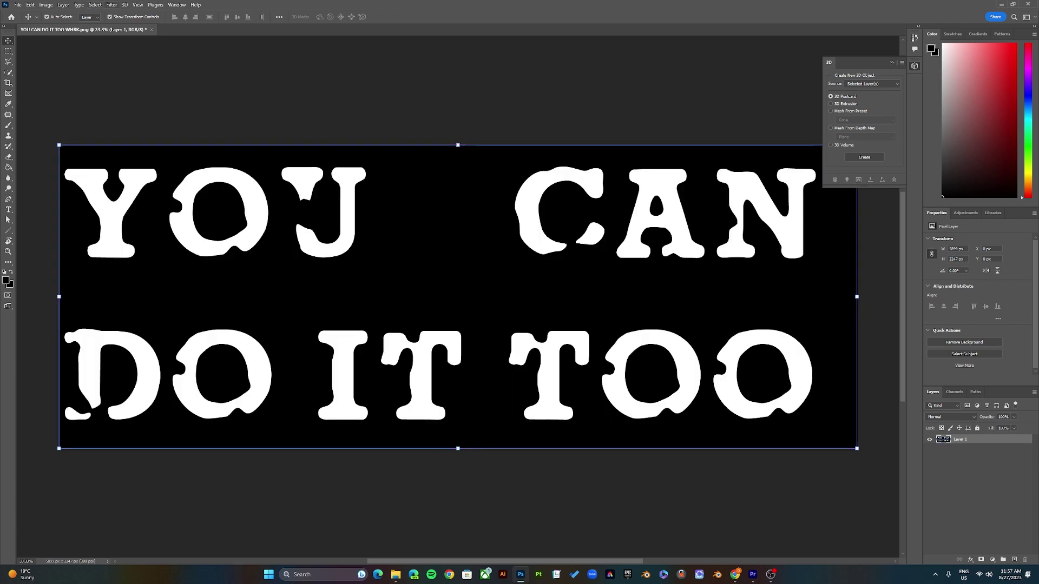
click(112, 4)
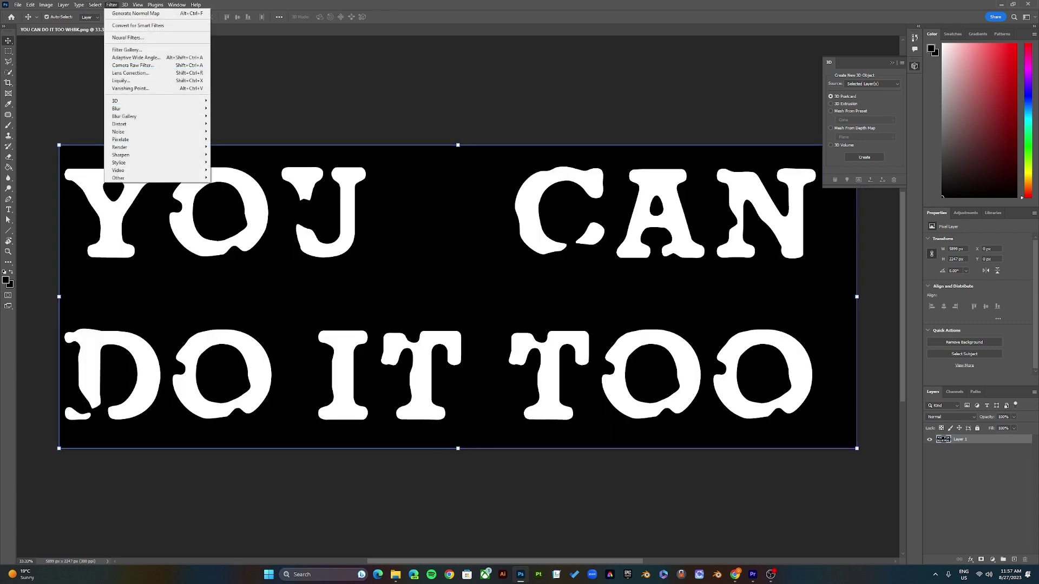
mouse_move(157, 100)
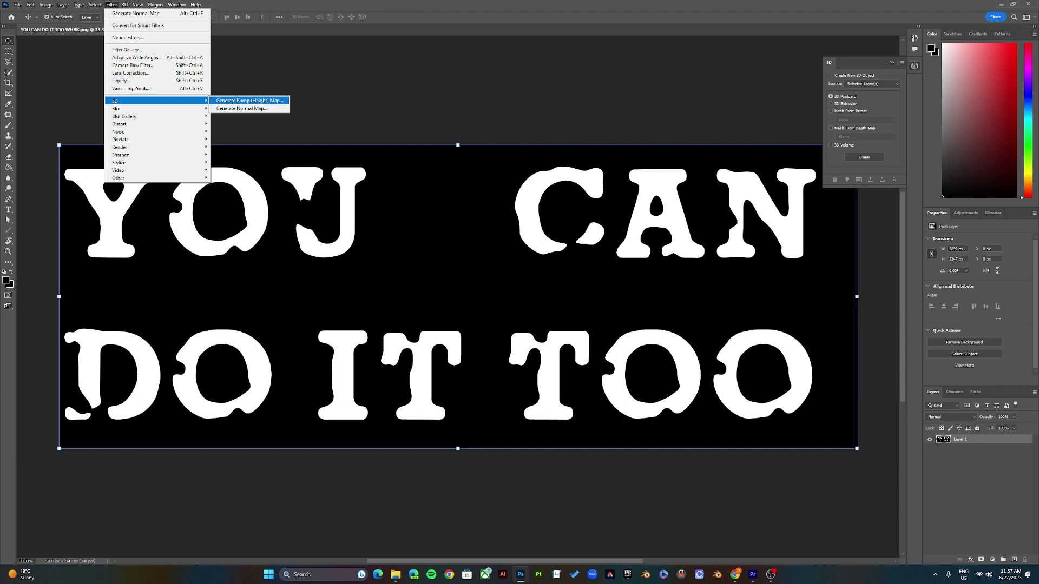
click(249, 101)
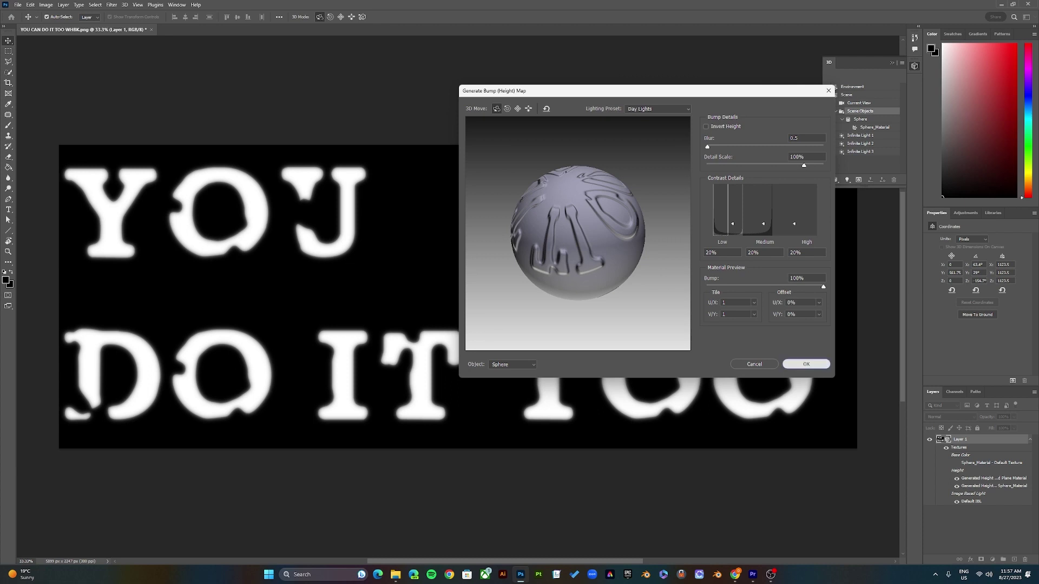
click(806, 364)
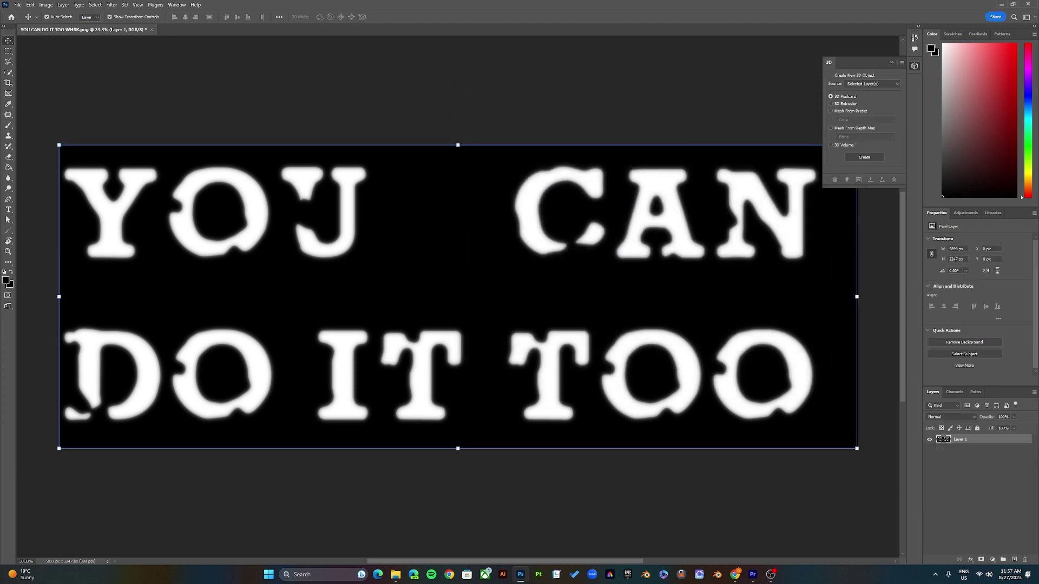
- Export the bump map as a PNG into the 3D Regular T-Shirt Mockup folder, replacing WHBK in the file name with a bump suffix
click(18, 4)
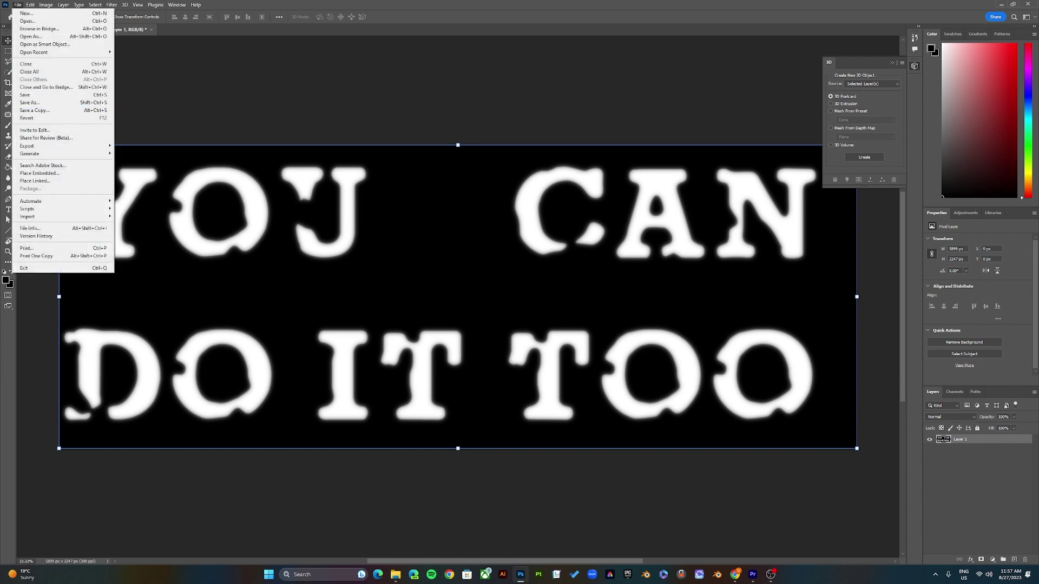
mouse_move(65, 146)
click(142, 153)
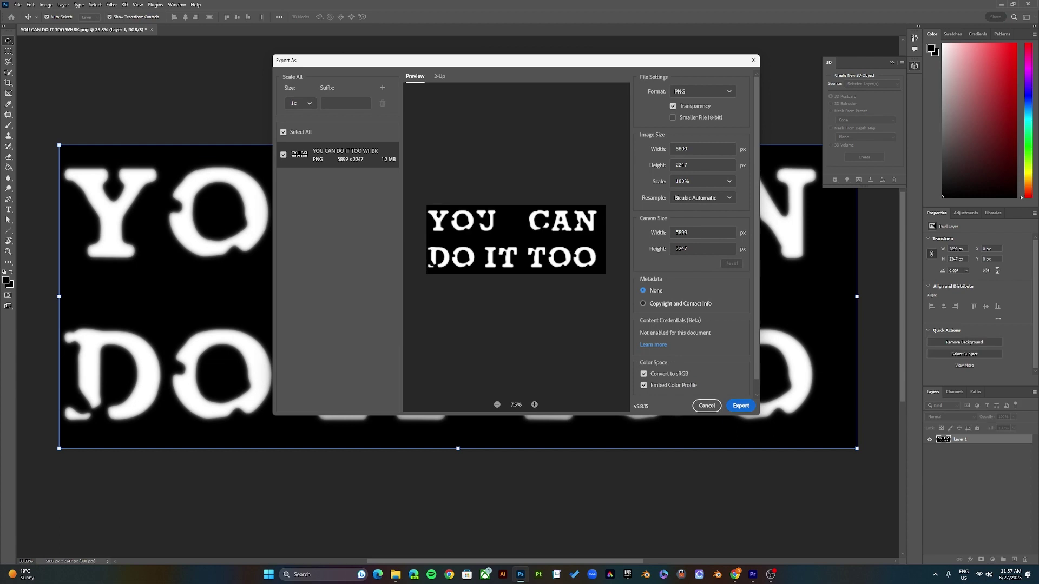
click(741, 406)
double_click(382, 317)
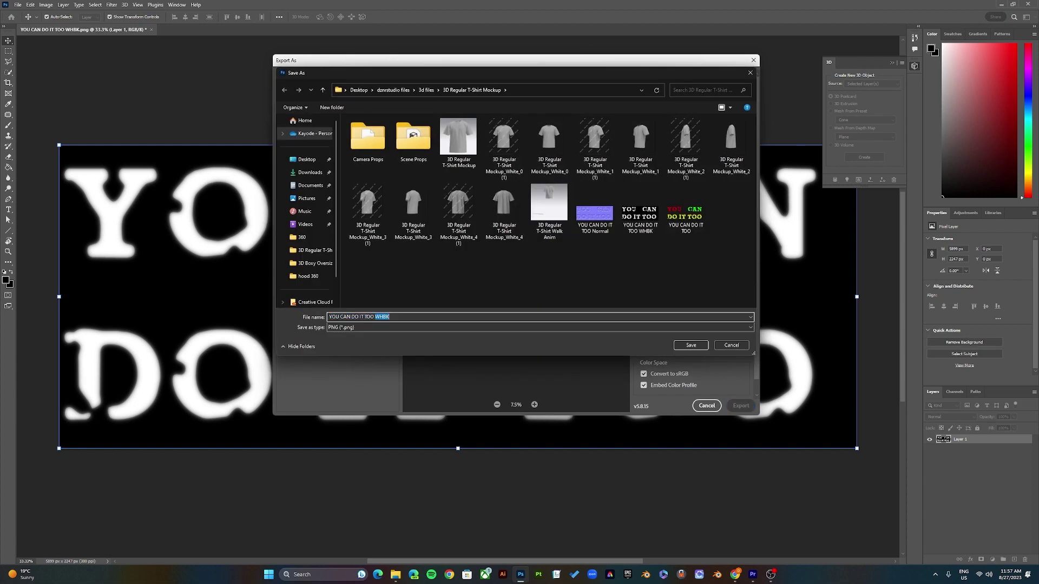
text(B)
key(Return)
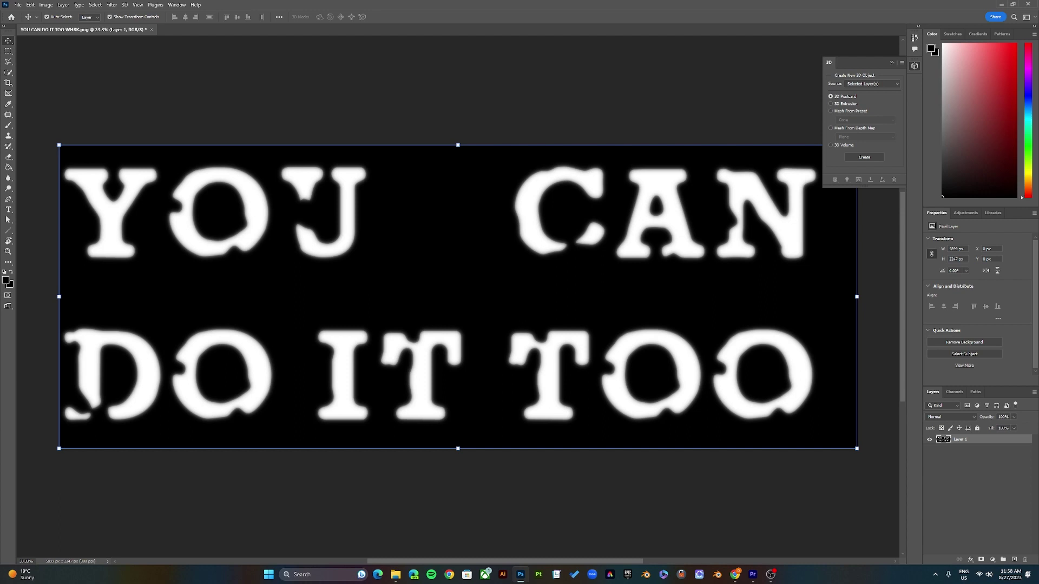
- Quit Photoshop without saving the changes to the YOU CAN DO IT TOO WHBK document
click(595, 92)
click(1028, 4)
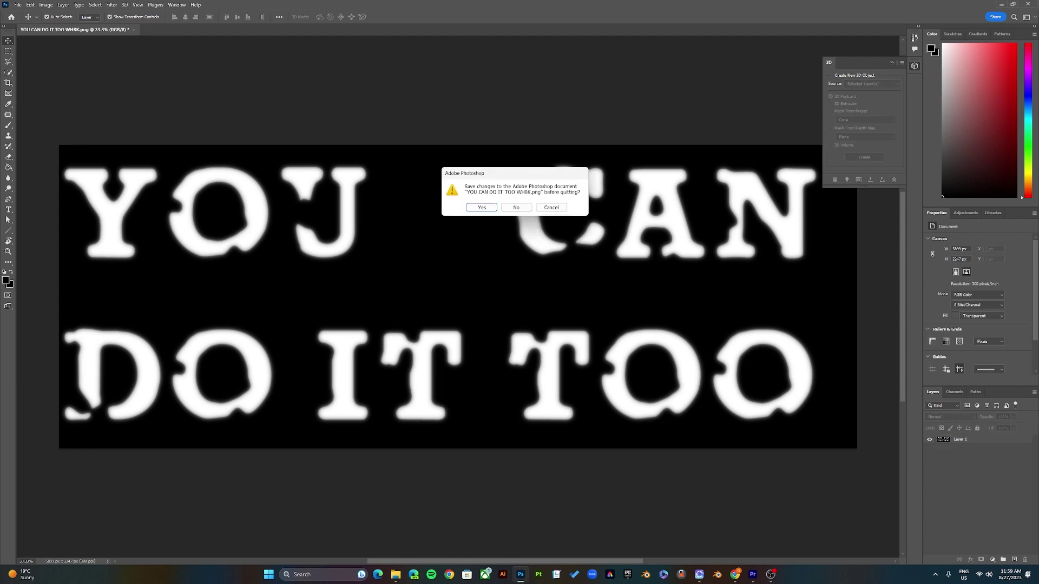
click(516, 207)
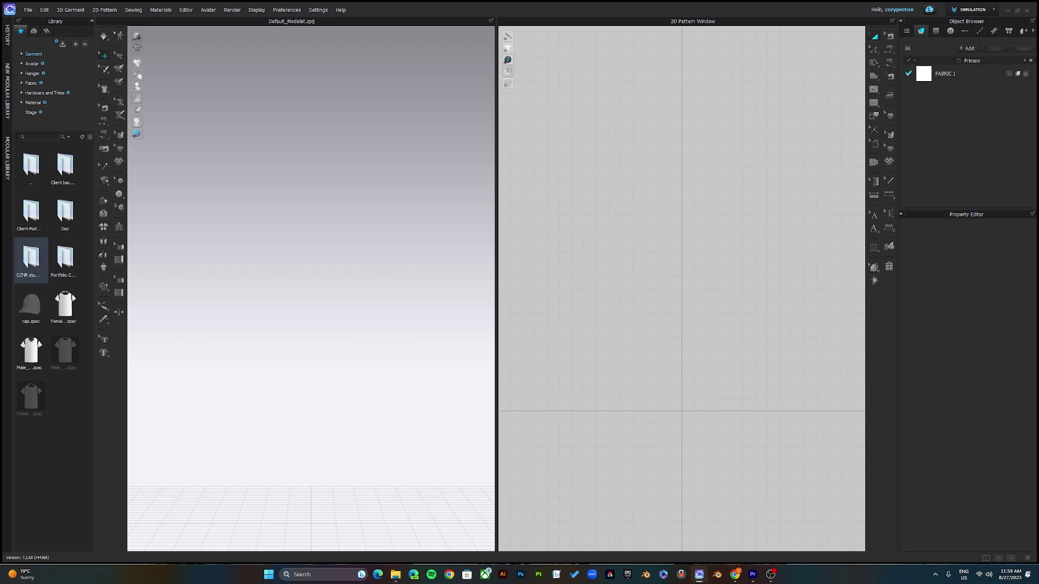
- Switch to CLO and load the Boxy T-Shirt garment from the DZNR studio folder of the library
double_click(31, 259)
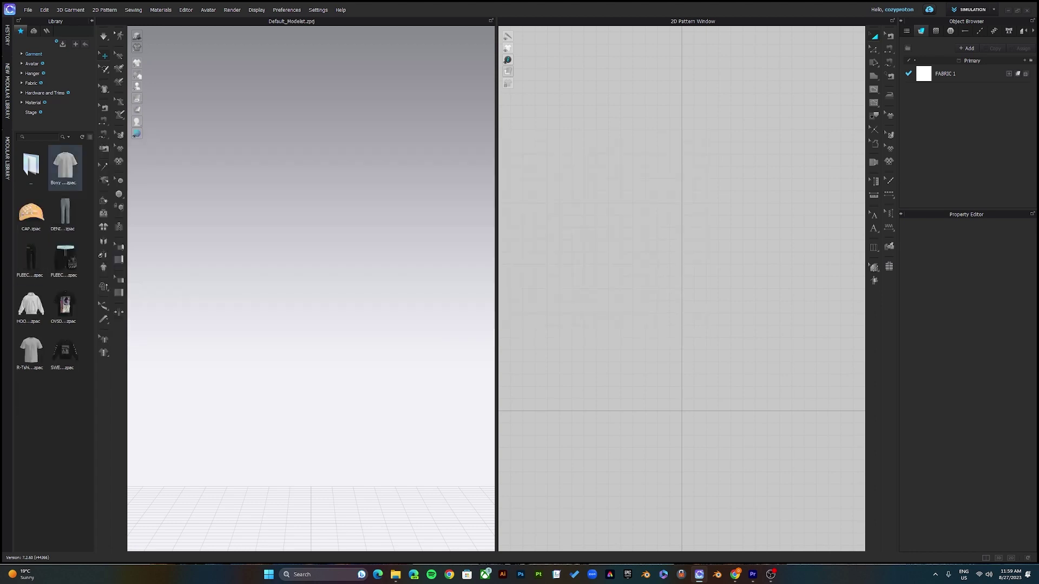
double_click(65, 167)
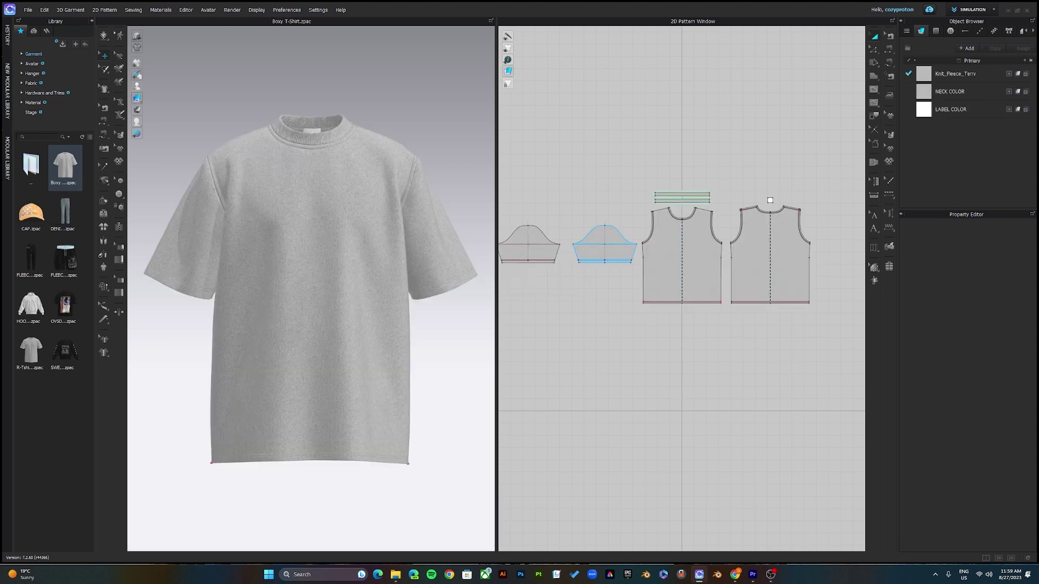
scroll(621, 248, up, 2)
middle_drag(621, 249, 641, 238)
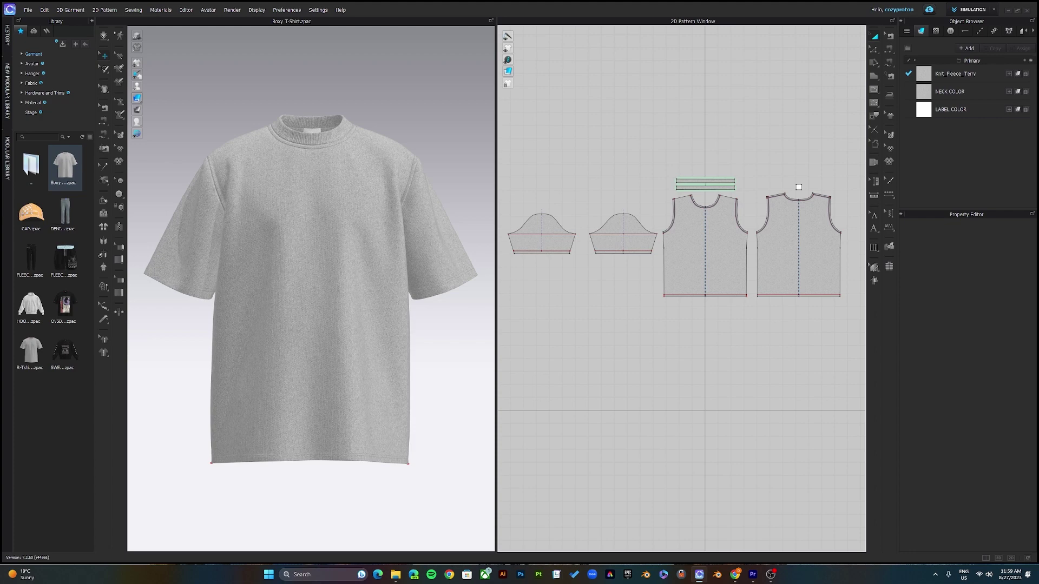
scroll(311, 290, down, 5)
scroll(311, 290, up, 5)
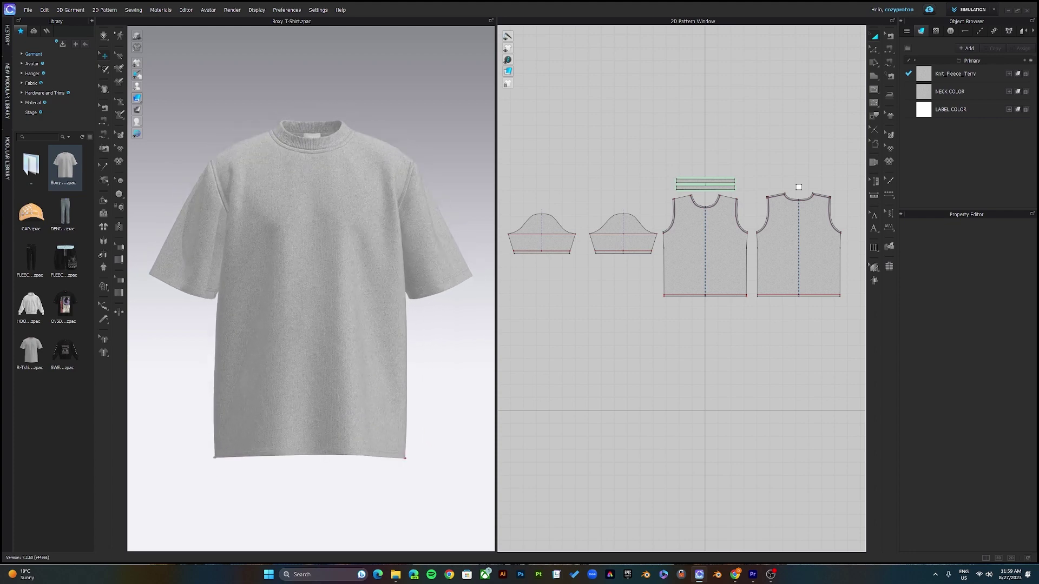
scroll(311, 289, down, 4)
scroll(311, 289, up, 5)
scroll(311, 289, down, 5)
scroll(311, 289, up, 5)
scroll(311, 289, down, 5)
scroll(311, 289, up, 5)
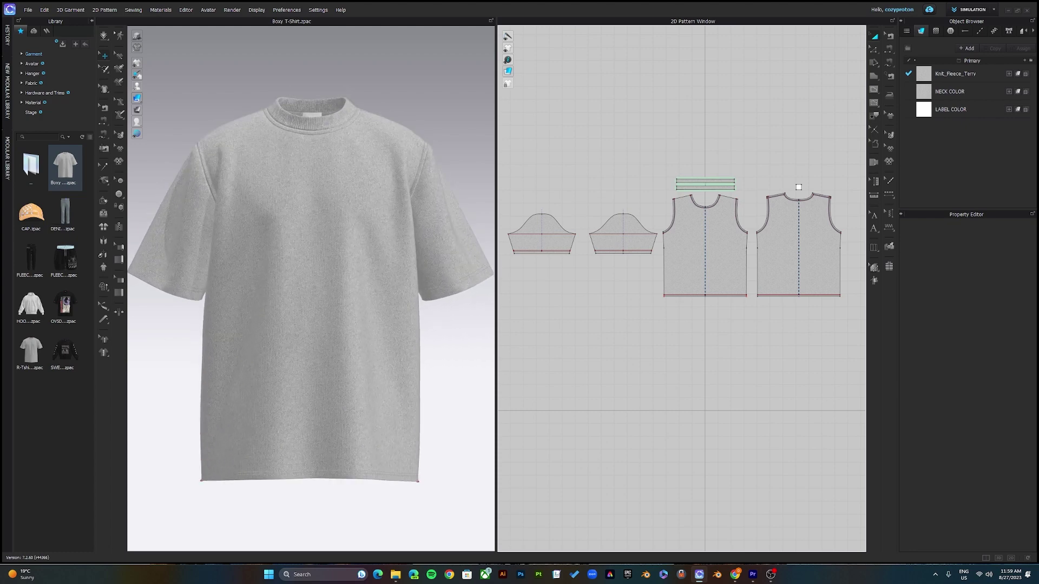
scroll(311, 290, down, 5)
scroll(311, 289, up, 5)
scroll(311, 289, down, 5)
scroll(311, 290, up, 5)
scroll(312, 289, down, 4)
mouse_move(311, 289)
right_down()
mouse_move(184, 290)
mouse_move(274, 289)
mouse_move(286, 306)
mouse_move(206, 330)
mouse_move(279, 292)
mouse_move(189, 333)
mouse_move(281, 289)
mouse_move(311, 288)
right_up()
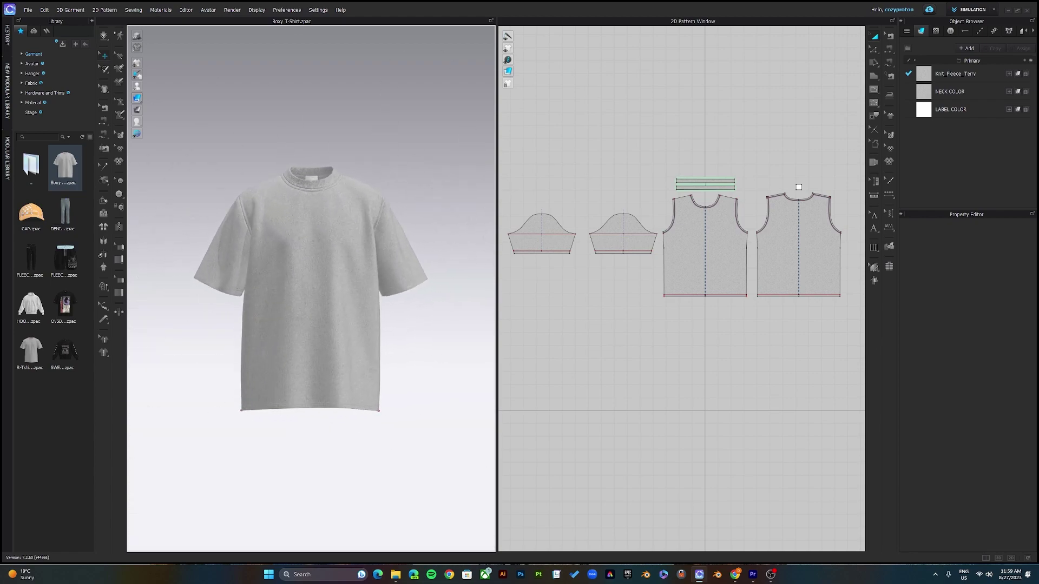
scroll(311, 288, up, 3)
scroll(798, 187, up, 4)
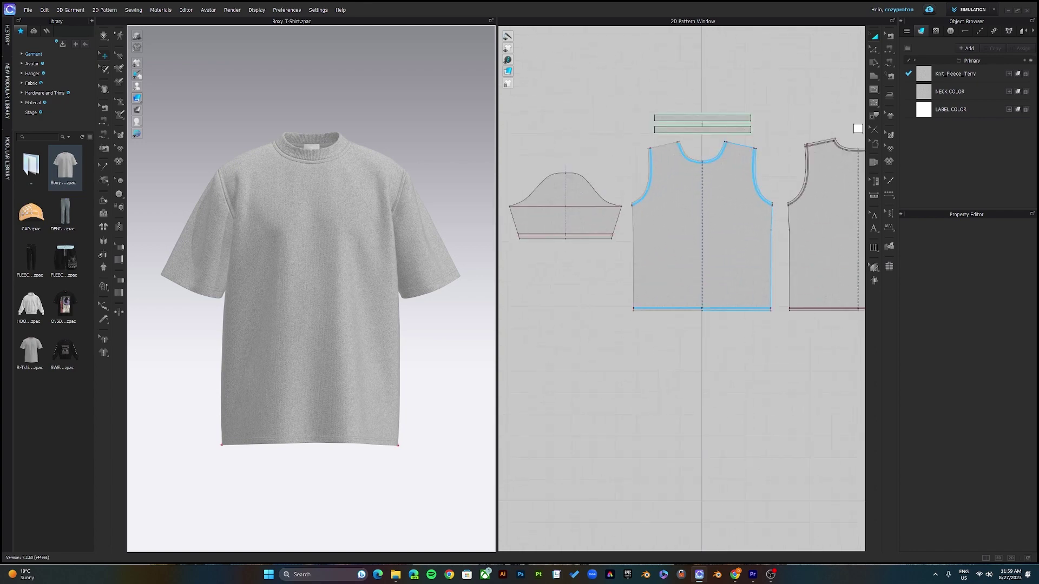
scroll(812, 173, down, 4)
scroll(839, 147, up, 2)
scroll(839, 146, down, 3)
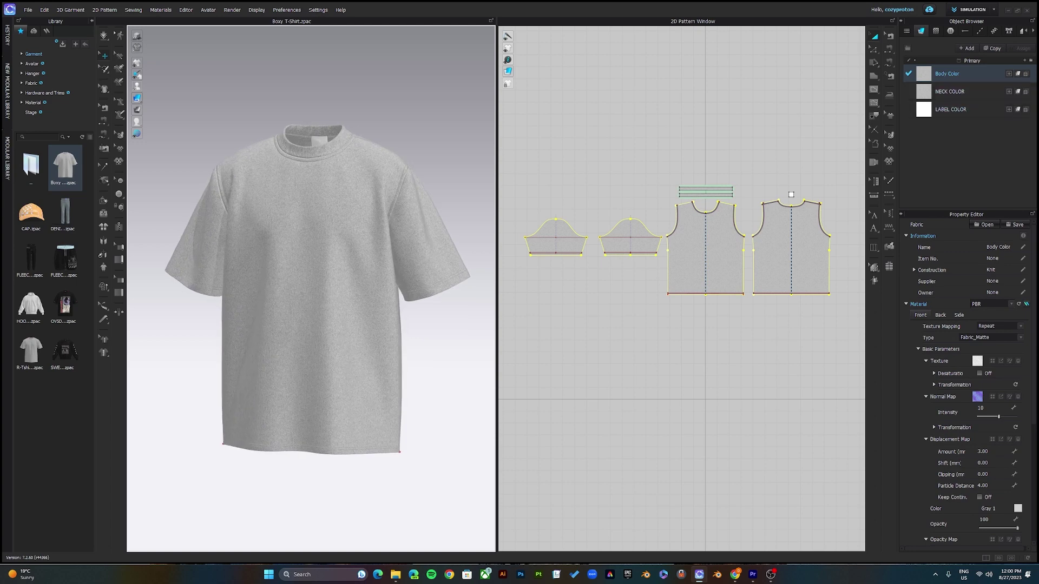
- Hide the overlay layer above the diffuse layer in the Body Color fabric's texture, apply it and leave the texture editor
click(950, 92)
click(947, 74)
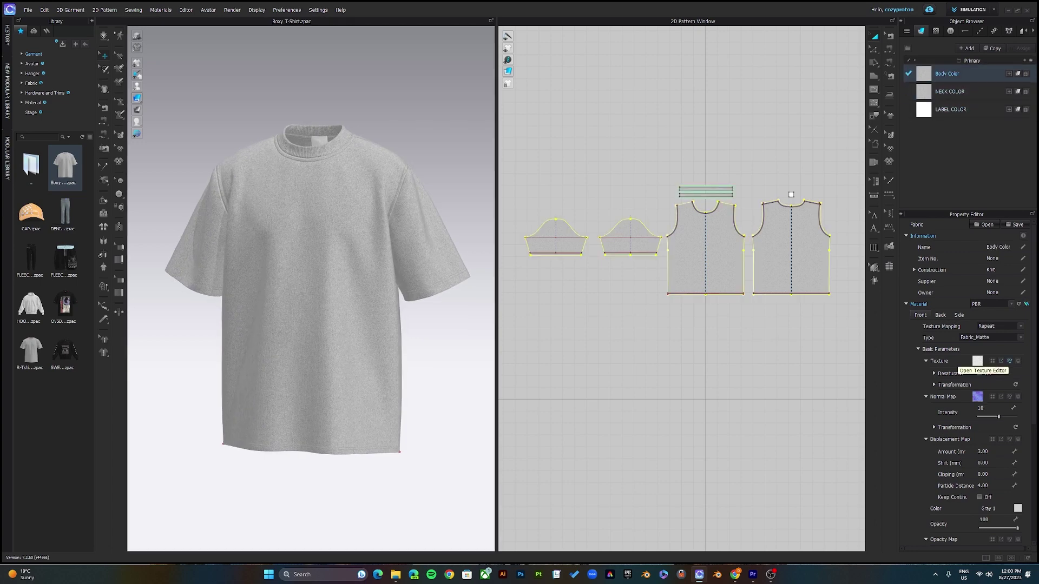
click(1009, 360)
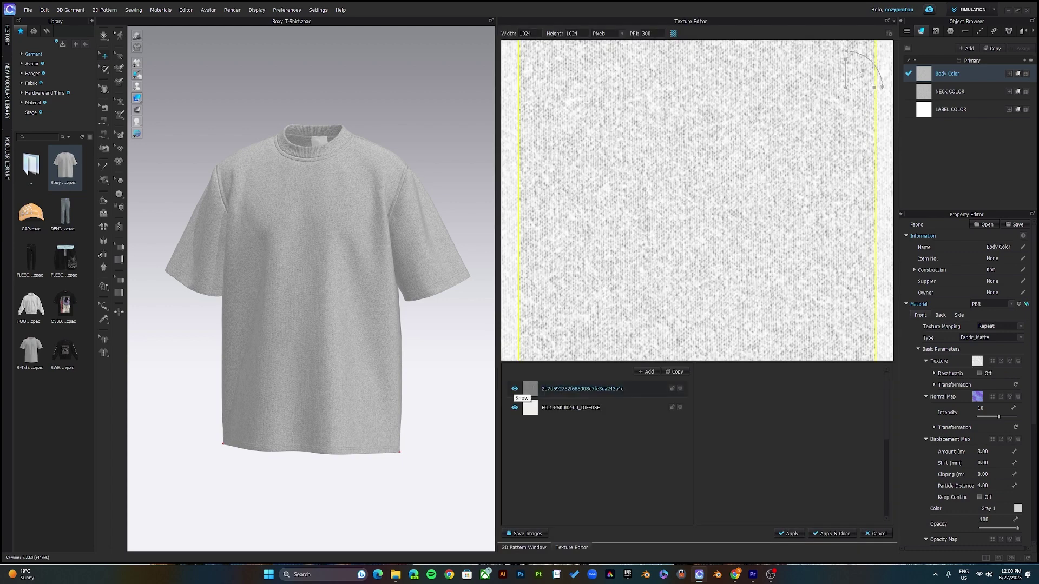
click(514, 389)
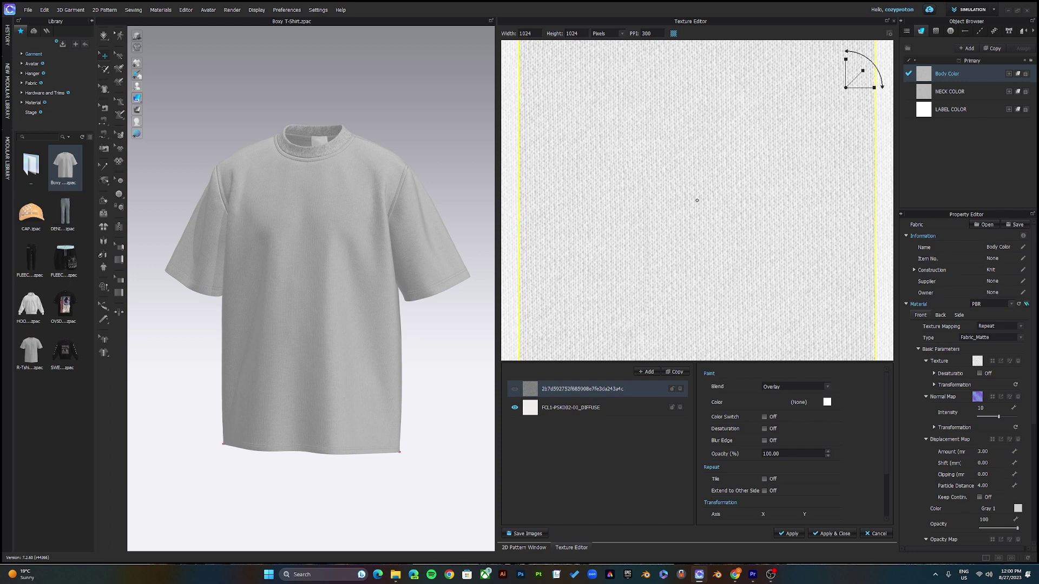
click(789, 534)
click(893, 21)
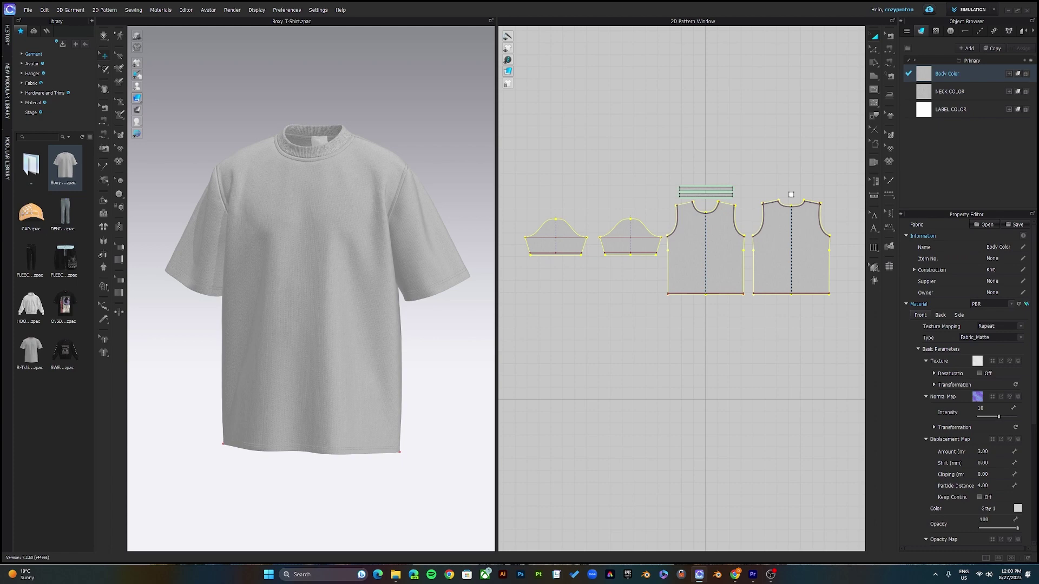
- Turn on texture desaturation for the Body Color fabric and set its color to black
click(979, 373)
scroll(969, 378, down, 3)
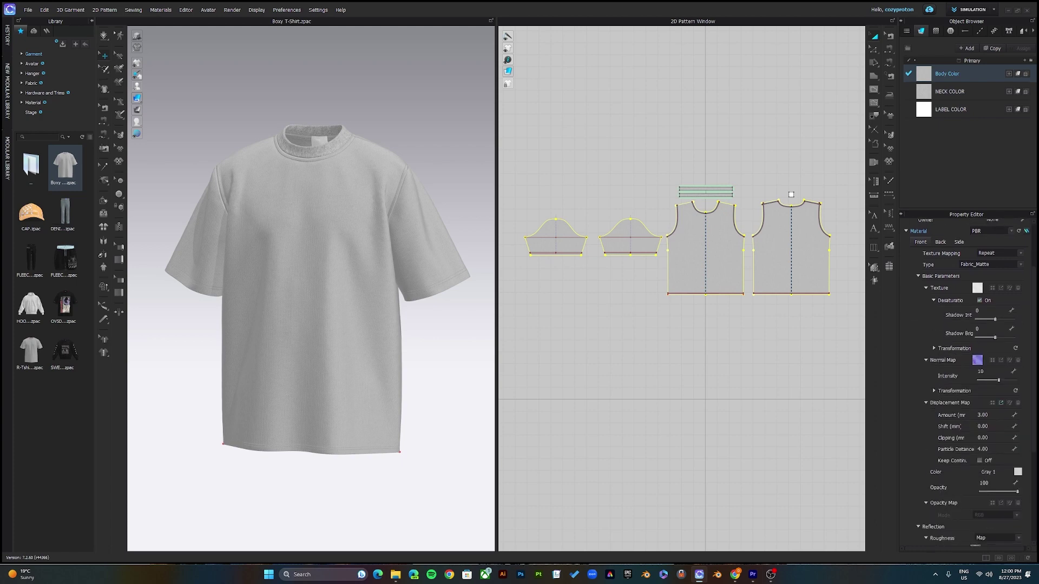
click(1018, 472)
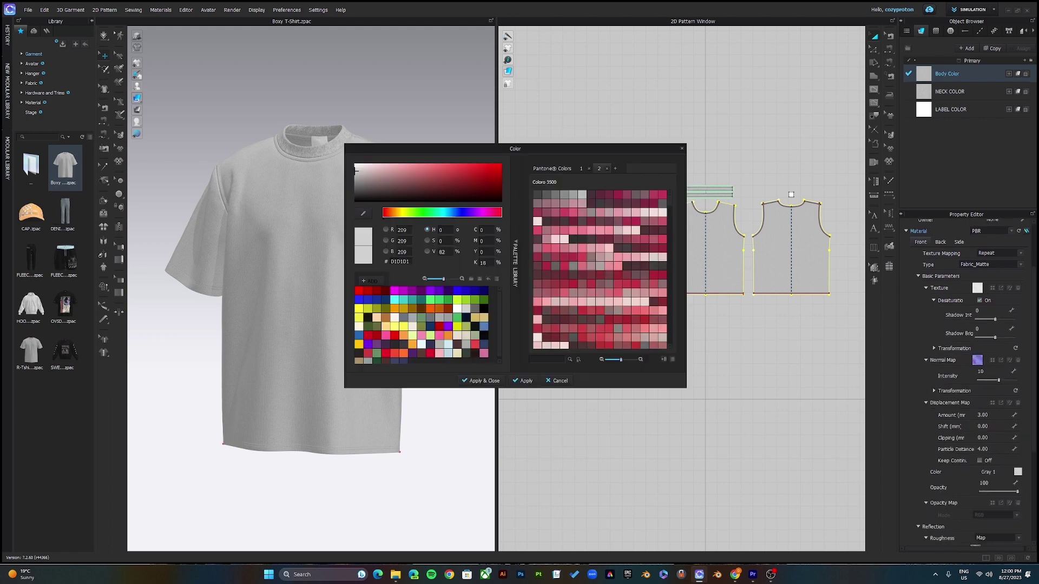
click(484, 309)
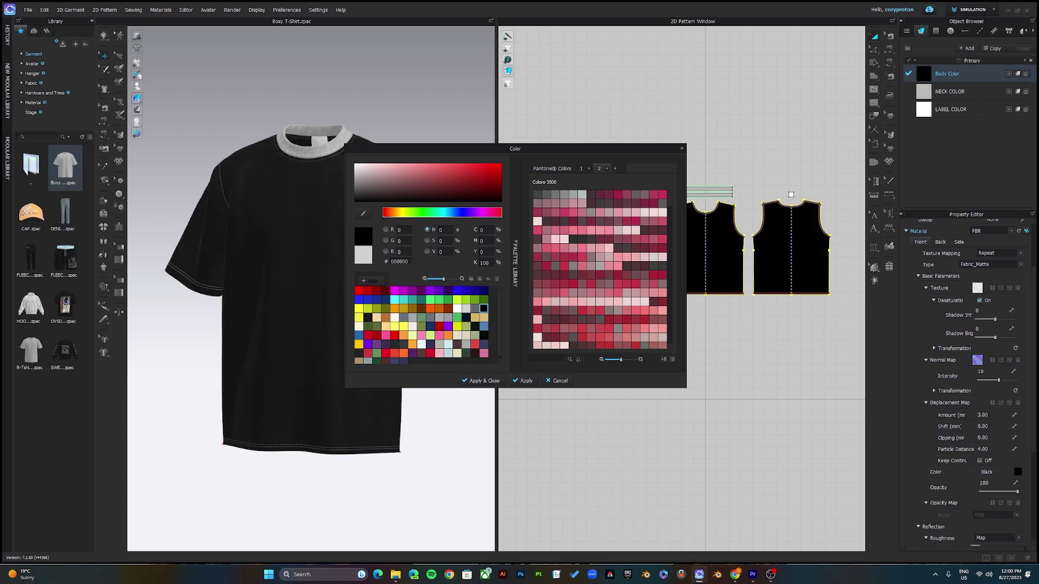
click(481, 381)
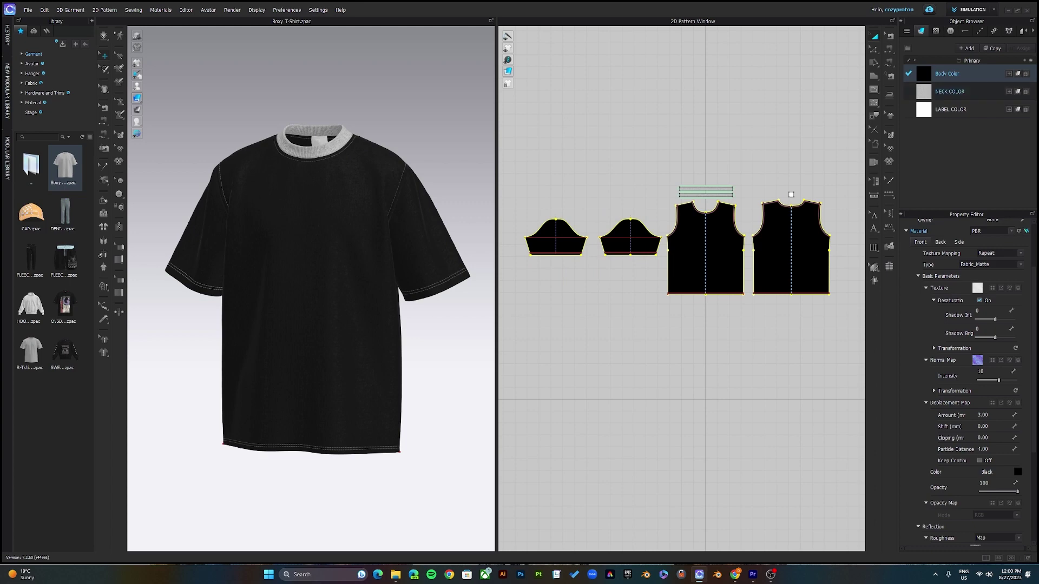
- Hide the overlay layer above Grey_Rib_COL in the NECK COLOR fabric's texture and apply the change
click(950, 91)
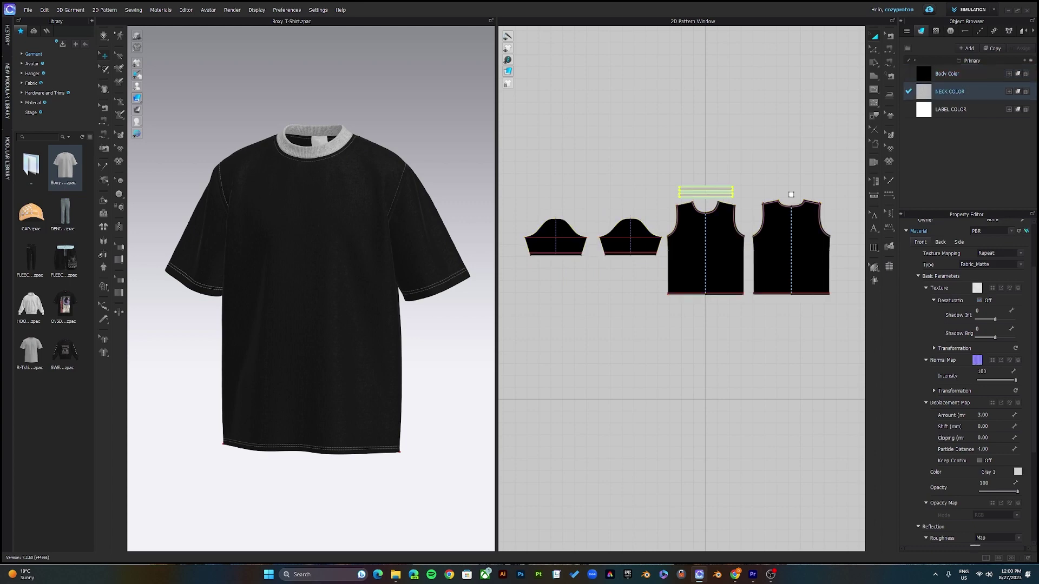
scroll(327, 223, up, 7)
middle_drag(319, 157, 302, 287)
scroll(294, 289, up, 1)
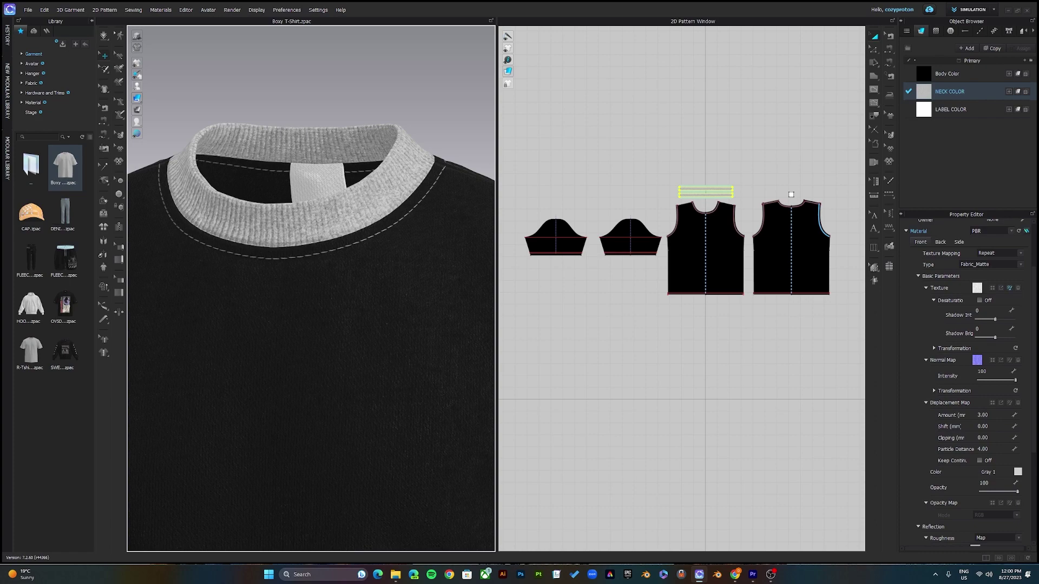
click(1009, 288)
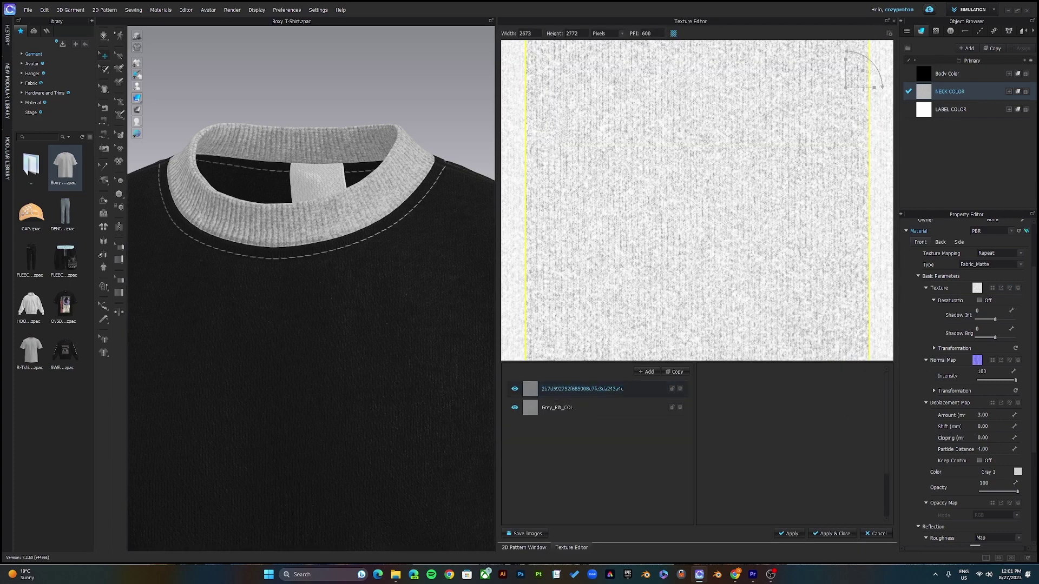
click(515, 389)
click(789, 533)
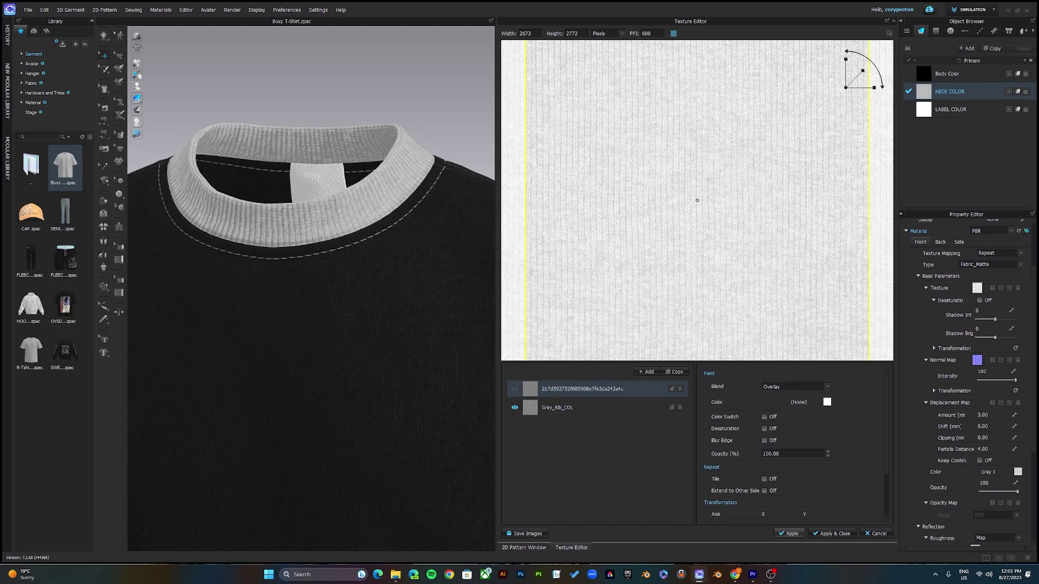
click(832, 533)
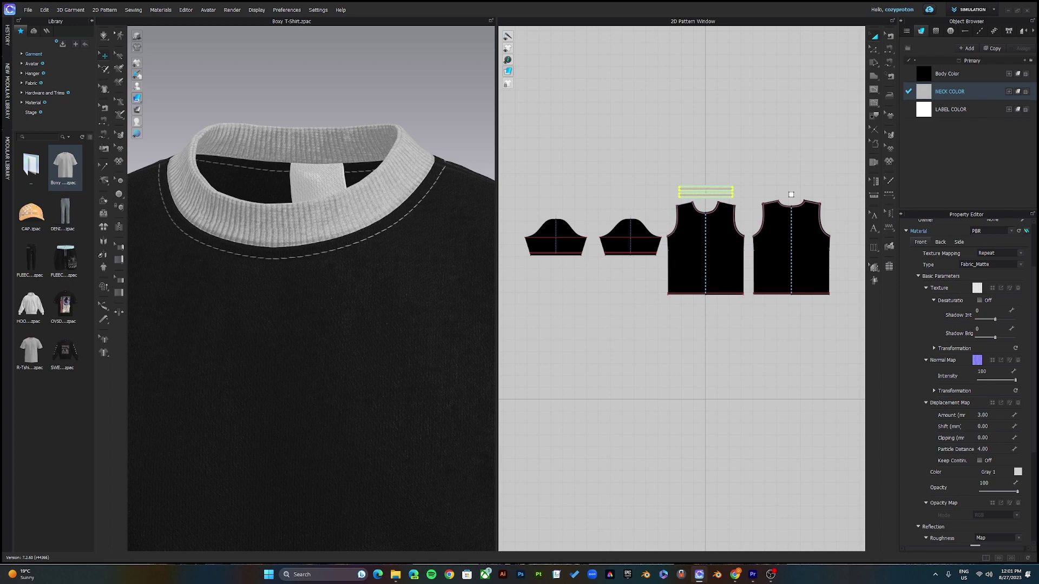
- Turn on texture desaturation for the NECK COLOR fabric and set its color to black
click(1018, 472)
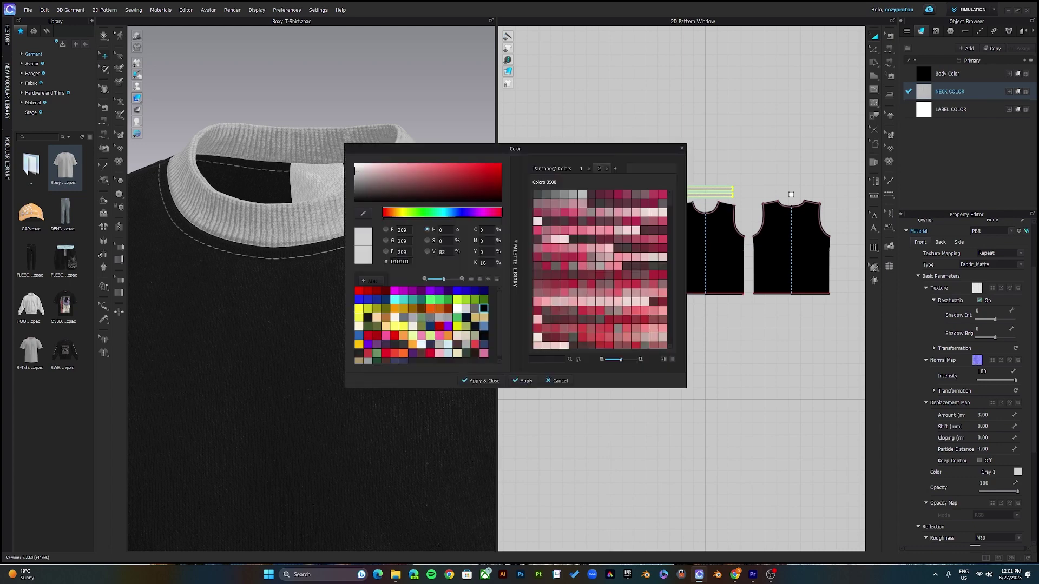
click(484, 309)
click(481, 381)
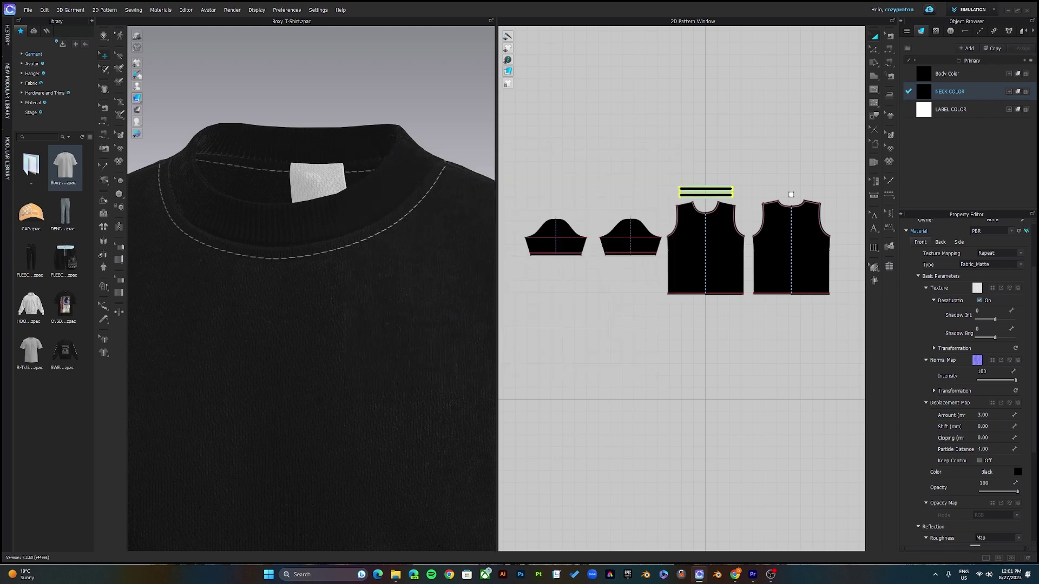
- Set the material color of the TOPSTITCH COLOR topstitch to black
right_drag(260, 346, 227, 327)
scroll(379, 325, down, 3)
scroll(379, 324, up, 3)
scroll(311, 289, up, 5)
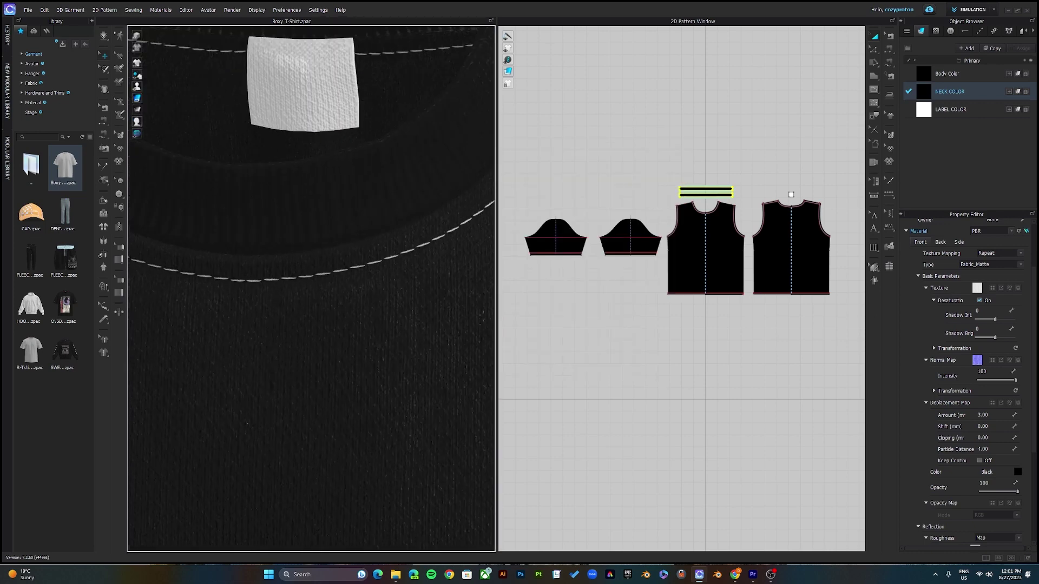
scroll(311, 289, down, 4)
scroll(311, 289, up, 3)
scroll(311, 289, down, 4)
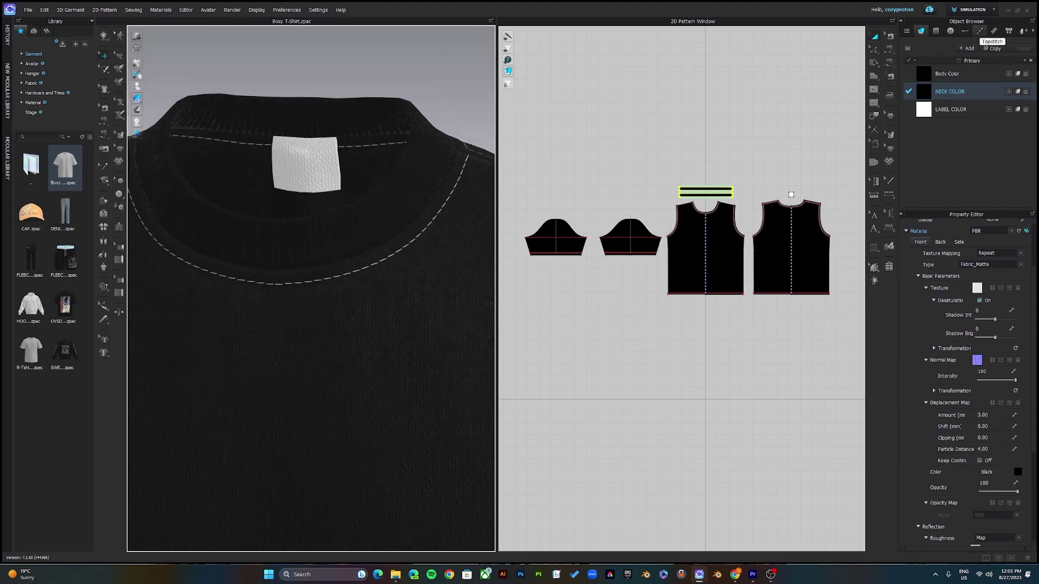
click(979, 30)
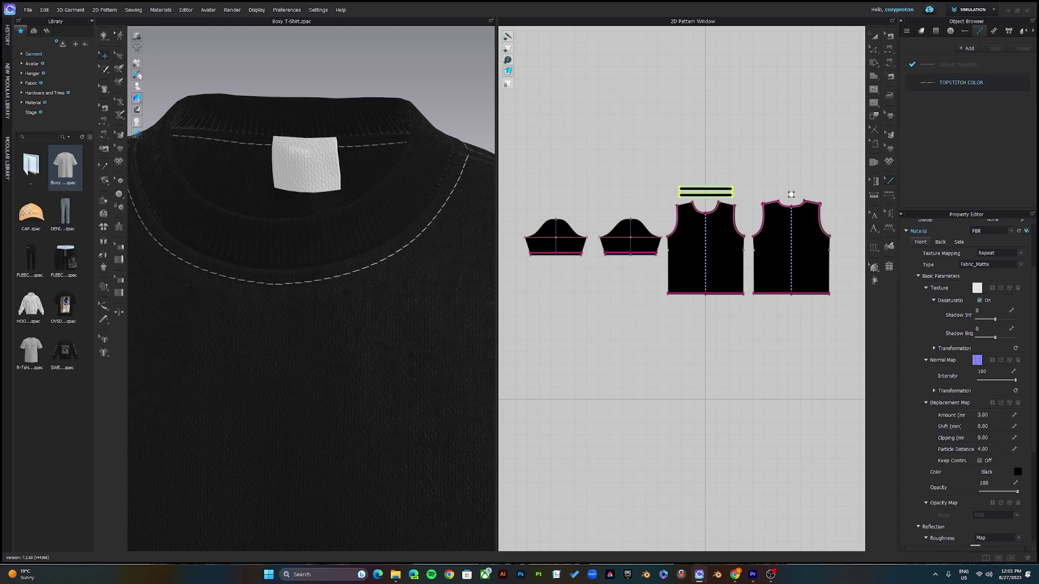
click(962, 83)
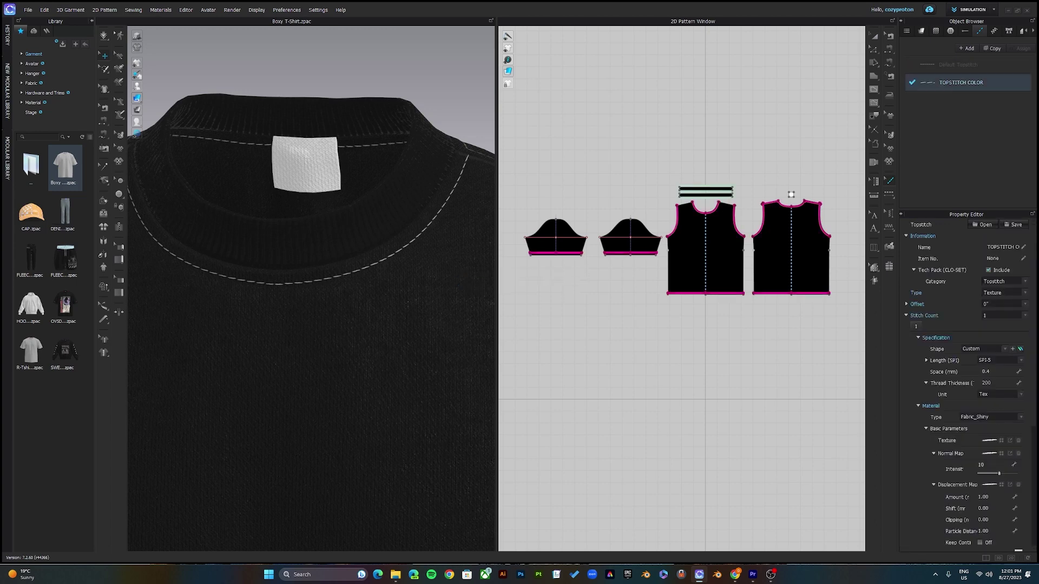
scroll(969, 384, down, 4)
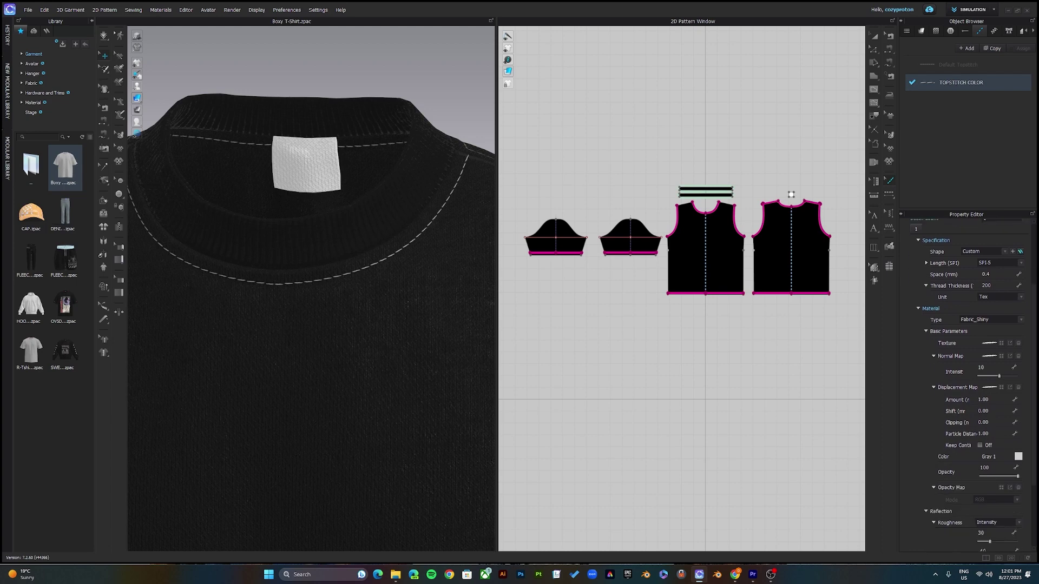
click(1019, 457)
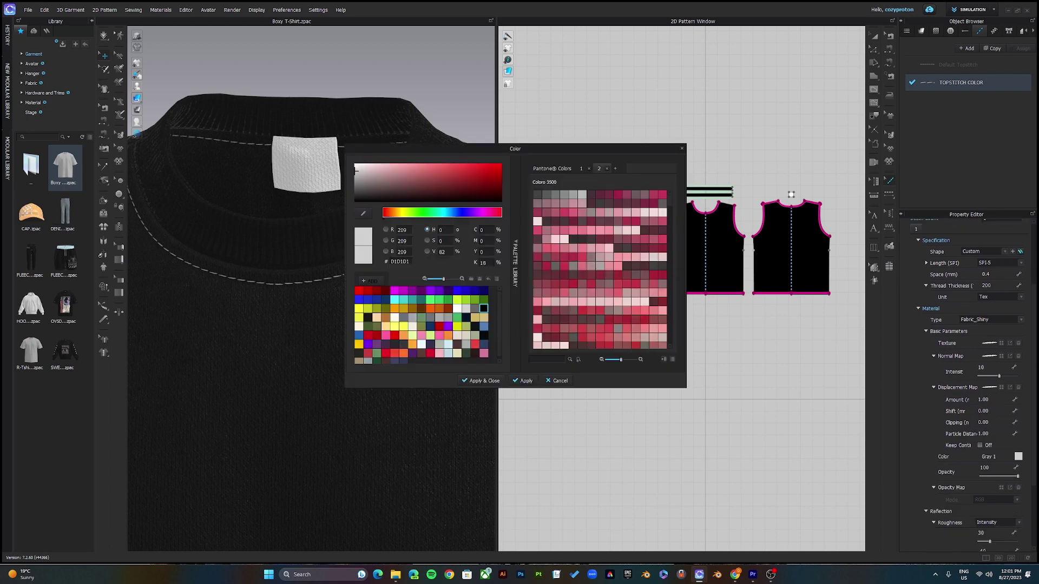
click(368, 317)
click(481, 381)
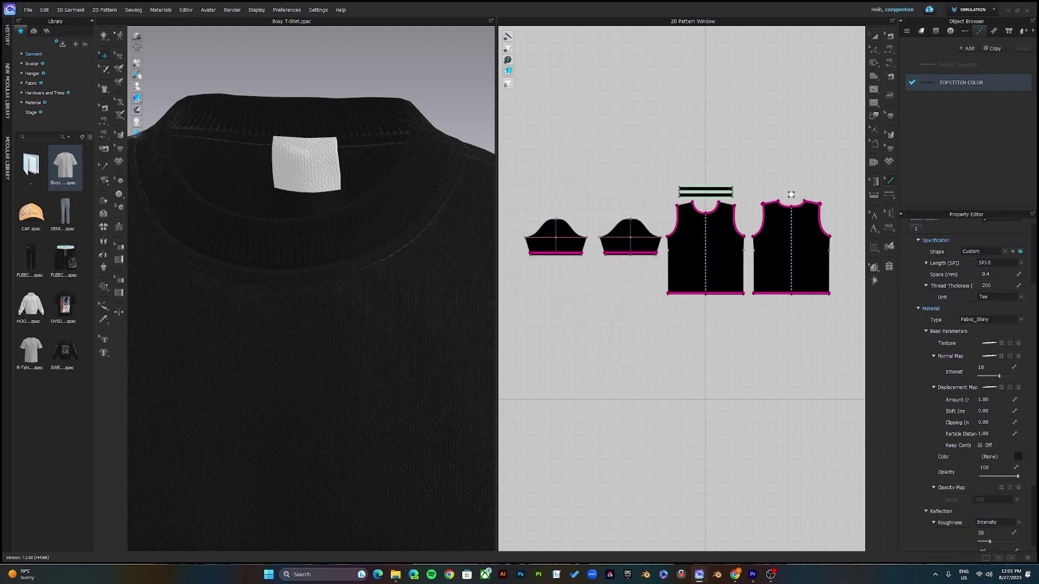
- Add the red, green and yellow YOU CAN DO IT TOO image from the 3D Regular T-Shirt Mockup folder as a graphic
scroll(311, 289, down, 6)
middle_drag(311, 331, 345, 162)
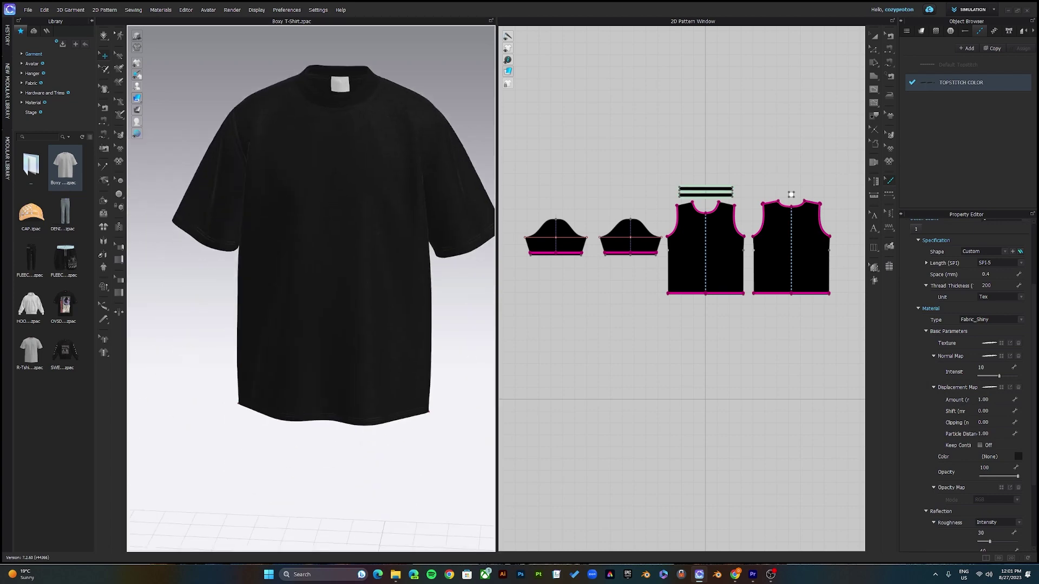
mouse_move(346, 162)
right_down()
mouse_move(363, 165)
mouse_move(359, 177)
right_up()
scroll(344, 163, up, 2)
scroll(330, 216, down, 3)
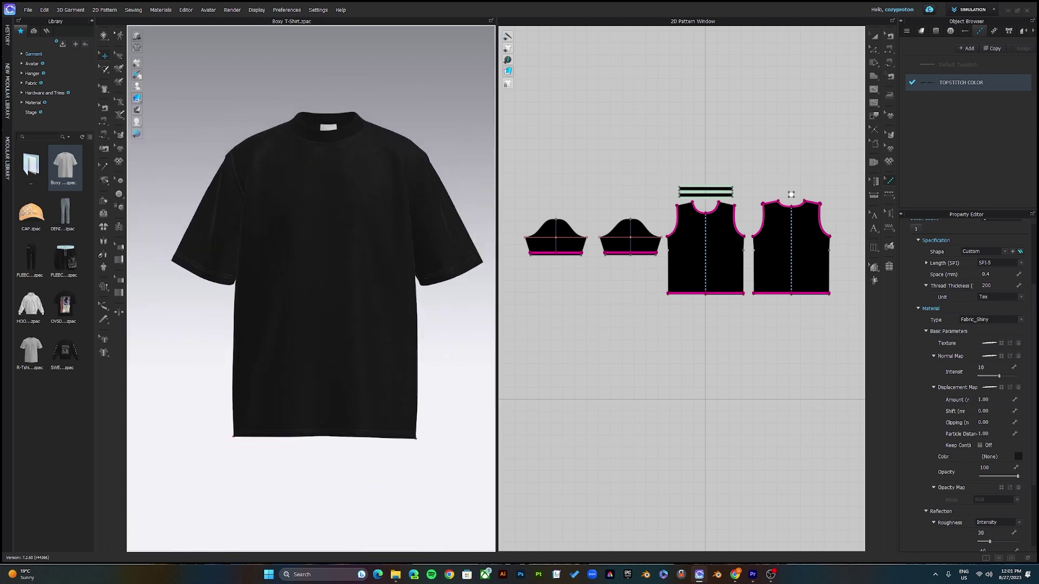
middle_drag(330, 216, 302, 228)
mouse_move(303, 228)
right_down()
mouse_move(217, 229)
mouse_move(303, 228)
right_up()
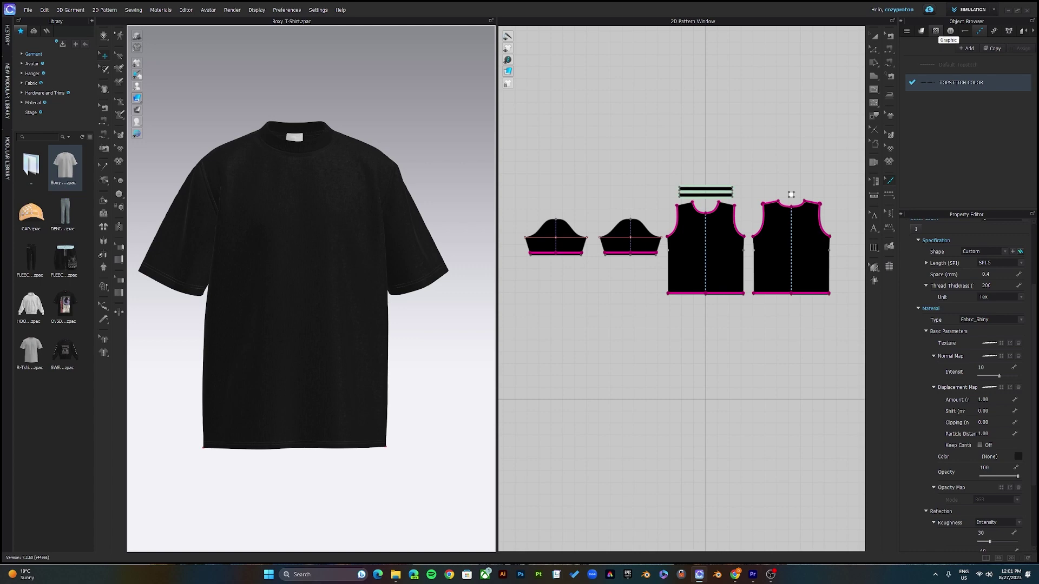
click(935, 31)
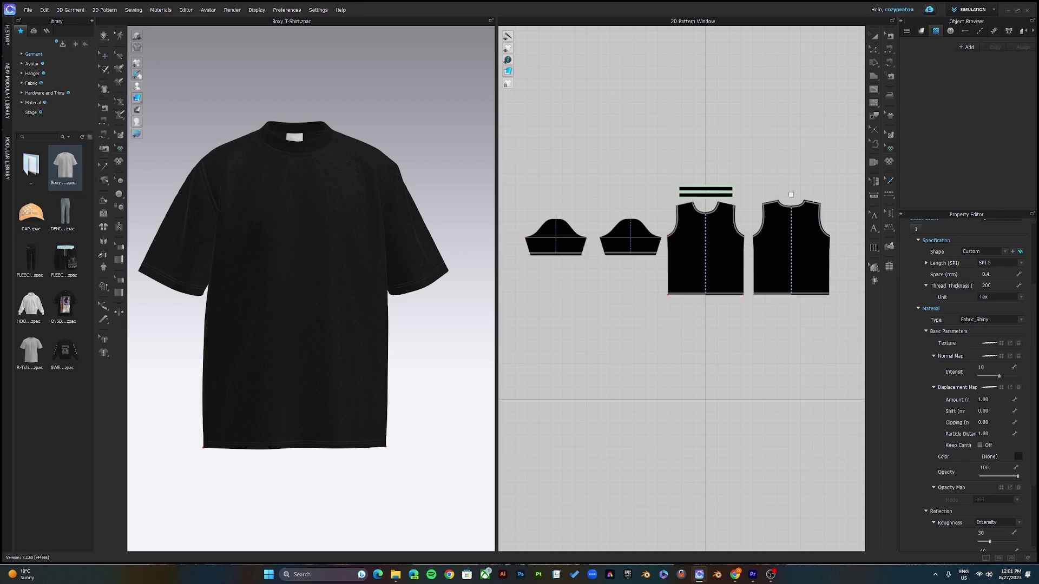
click(396, 574)
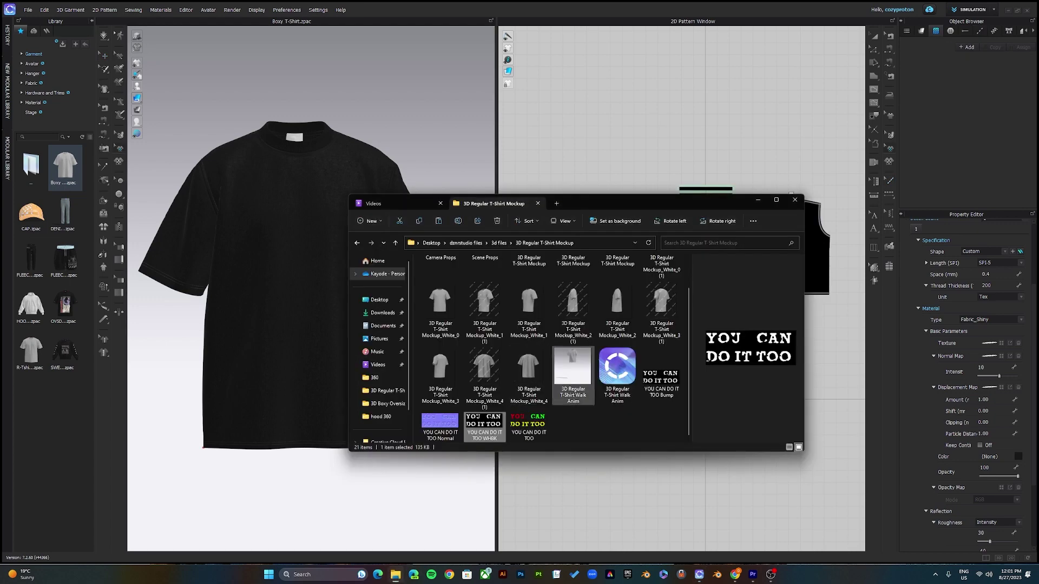
click(661, 376)
click(529, 427)
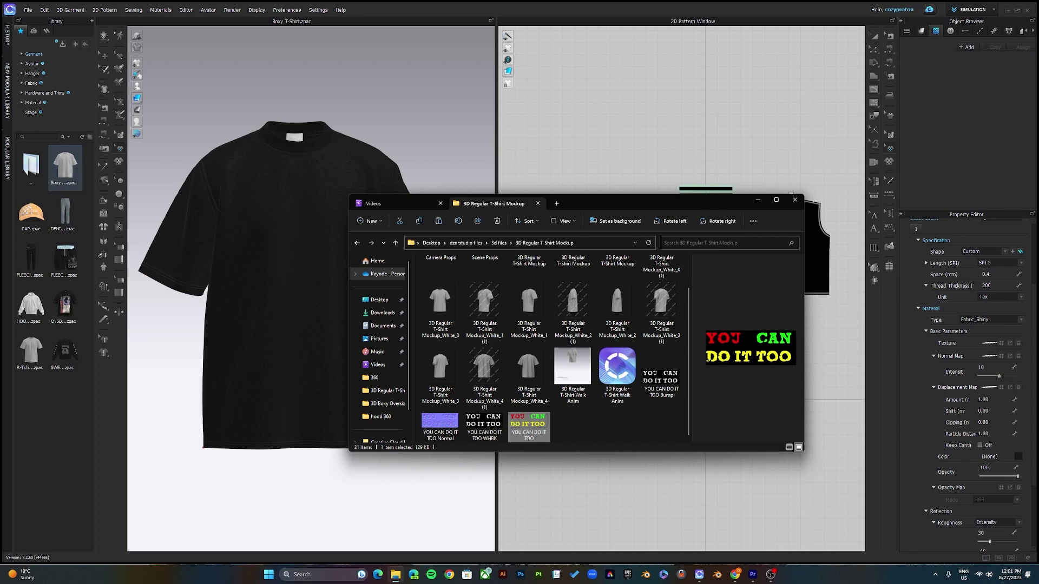
drag(529, 426, 966, 82)
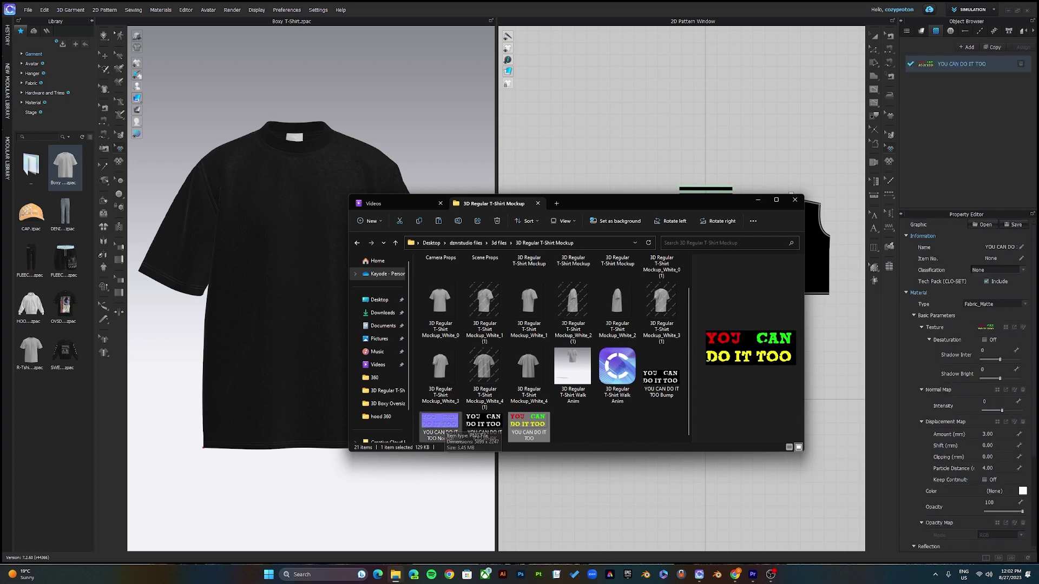
- Load the YOU CAN DO IT TOO Normal image as the graphic's normal map
click(440, 422)
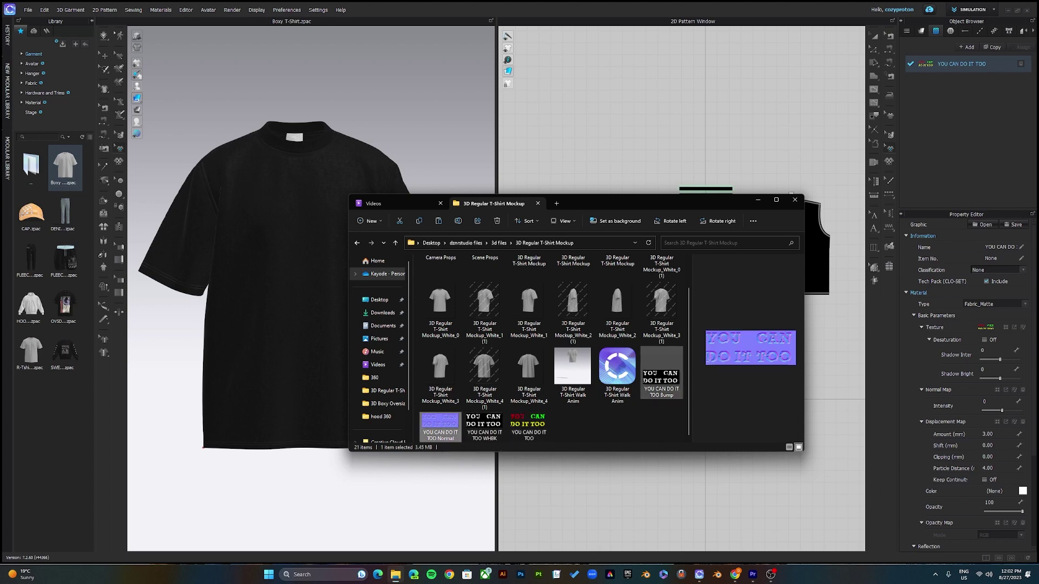
click(661, 373)
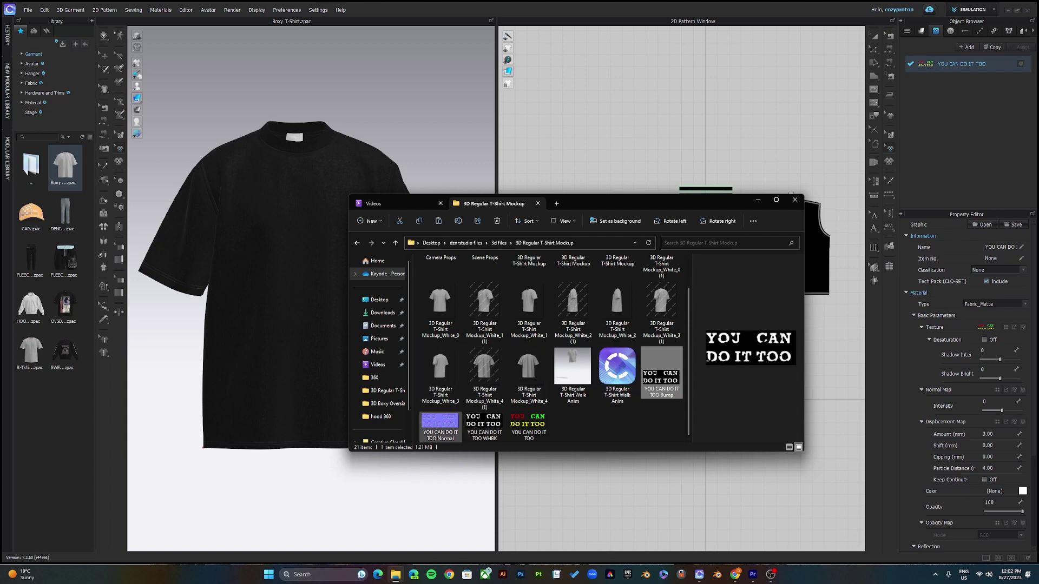
drag(440, 425, 996, 393)
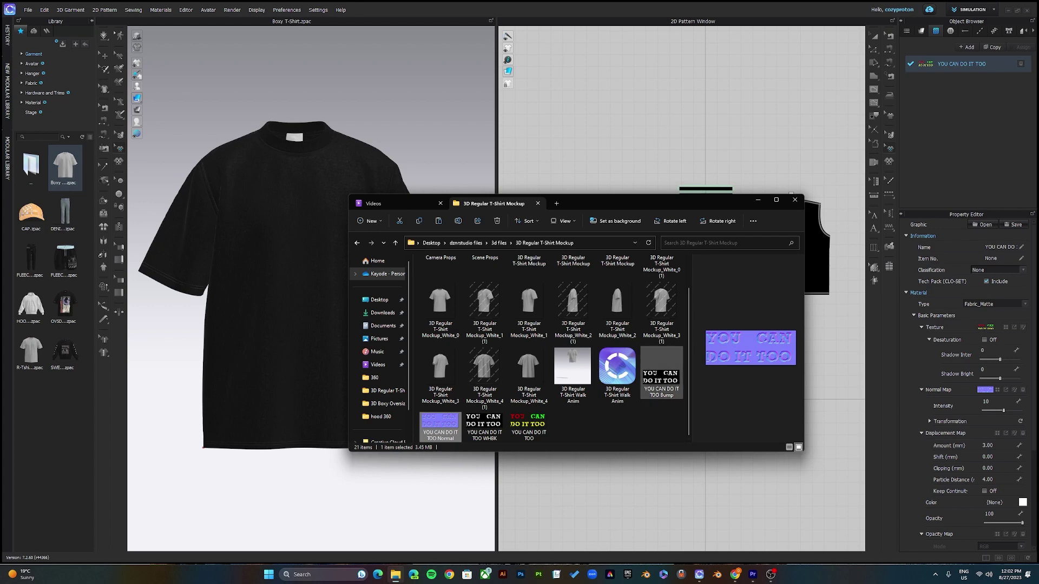
- Load the YOU CAN DO IT TOO Bump image as the graphic's displacement map and opacity map, and minimize the file window
drag(665, 379, 1000, 441)
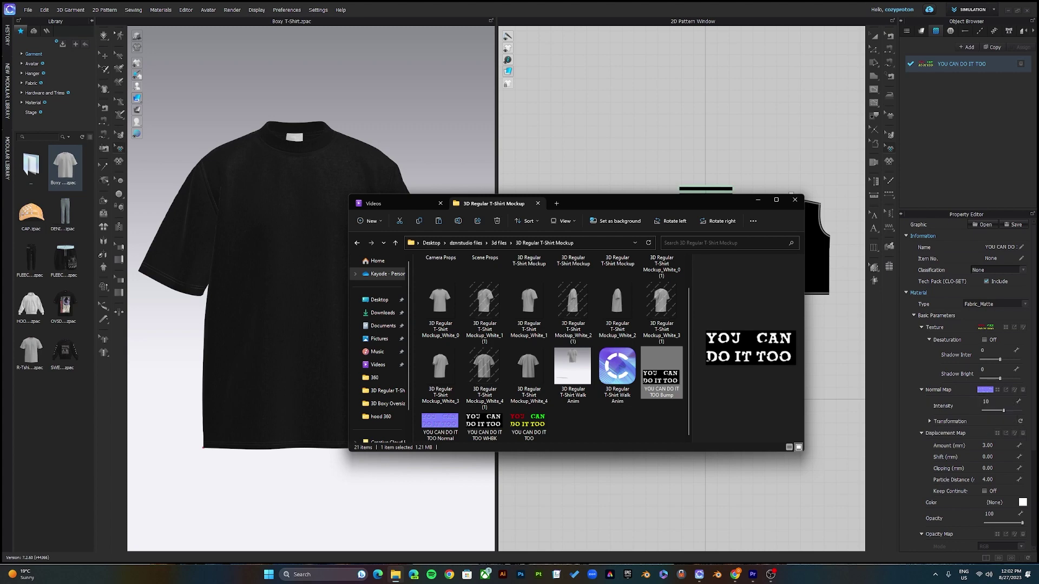
scroll(1001, 440, down, 3)
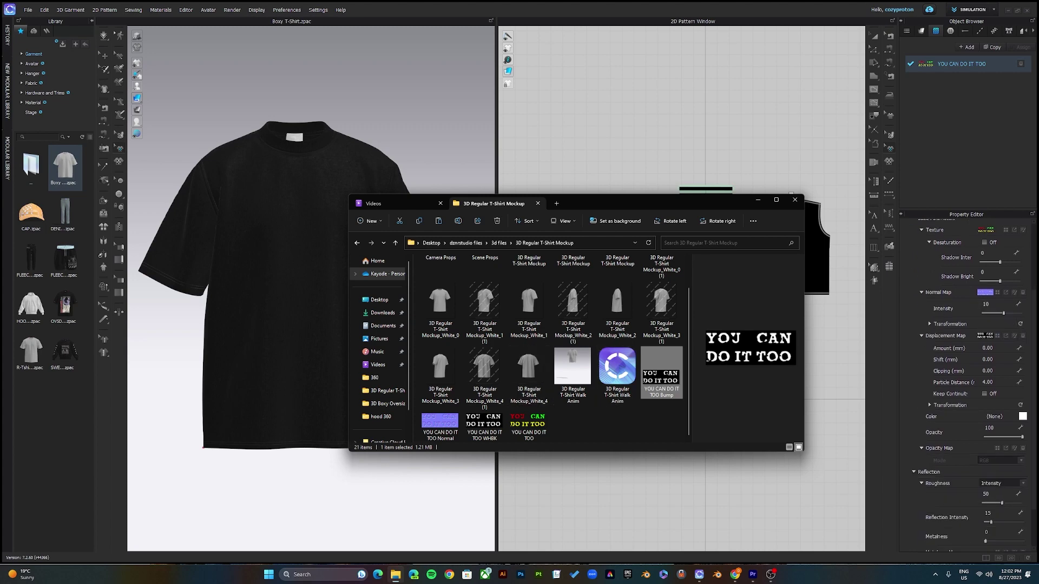
drag(670, 387, 997, 452)
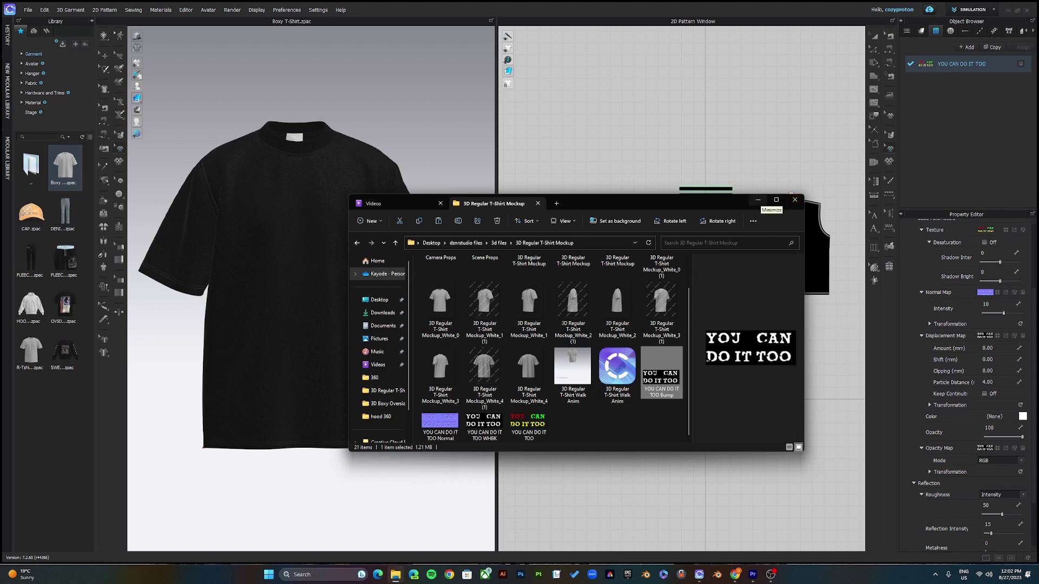
click(758, 199)
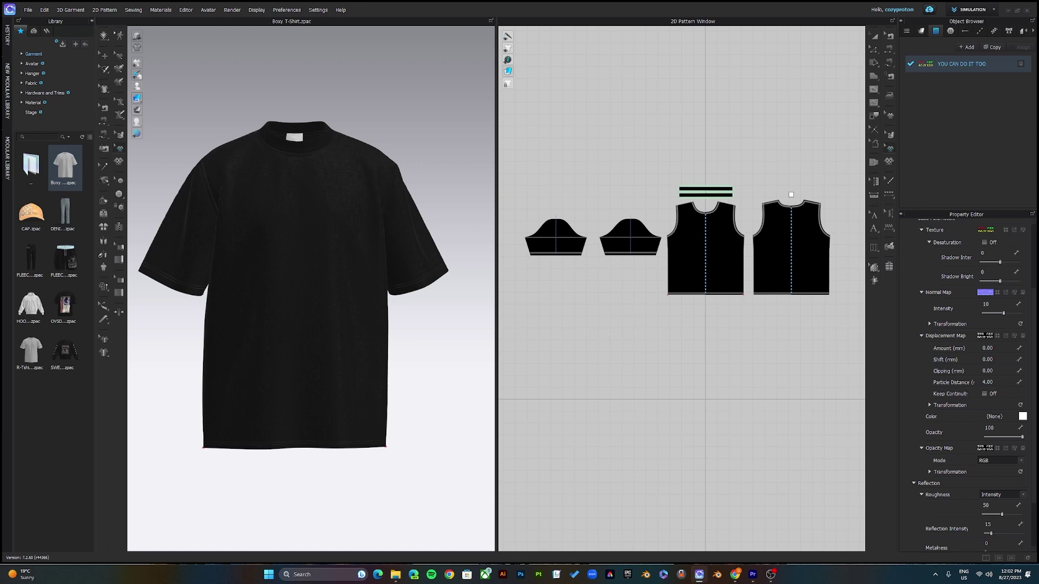
- Set the graphic's displacement amount to 1 mm and its particle distance to 1
click(988, 348)
text(1)
click(988, 382)
text(1)
key(Return)
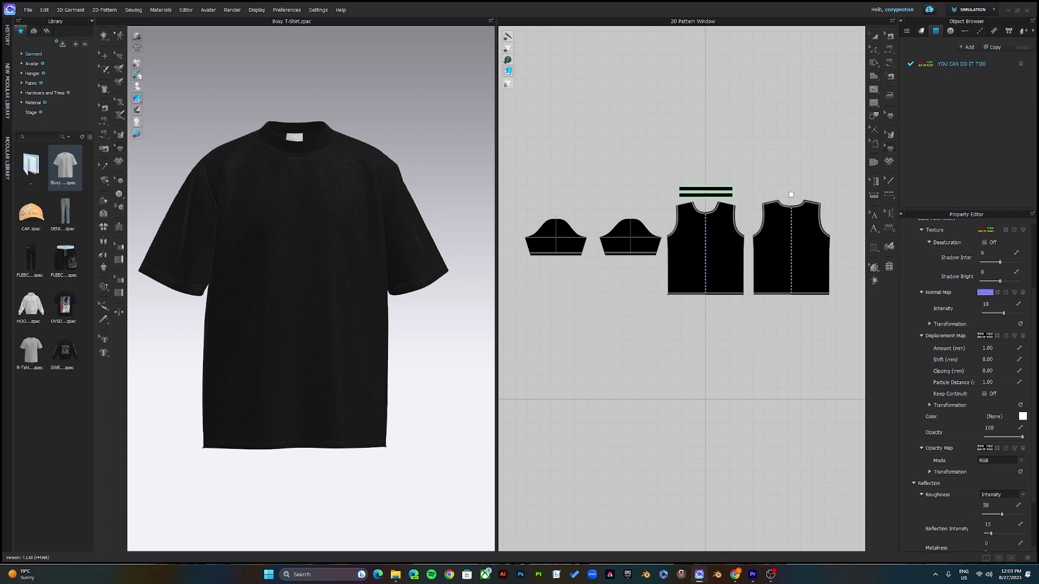
- Place the YOU CAN DO IT TOO graphic across the chest of the front pattern piece and inspect it in 3D
drag(962, 64, 704, 235)
scroll(311, 271, up, 6)
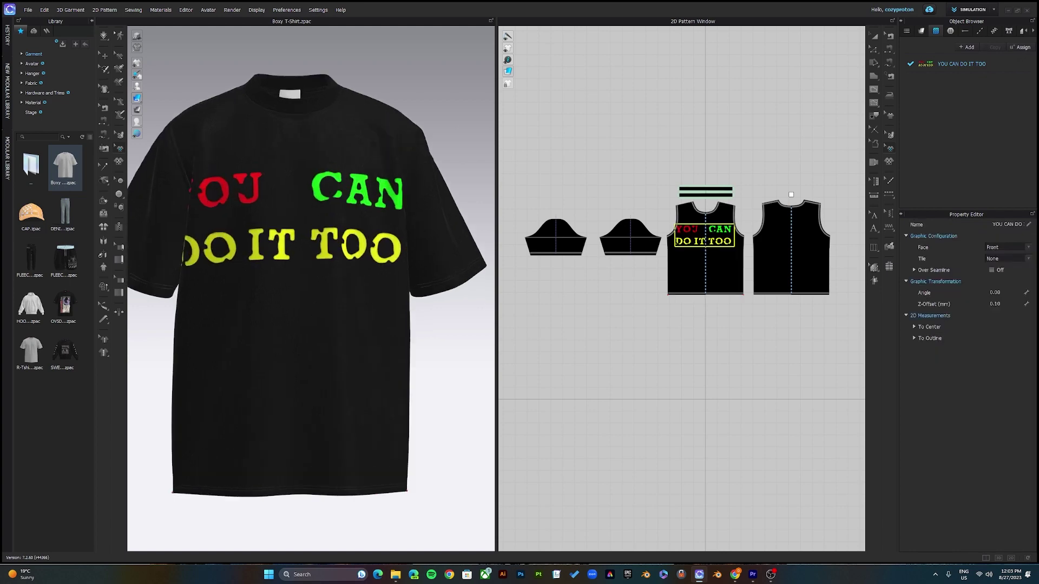
right_drag(311, 270, 388, 295)
scroll(311, 287, down, 6)
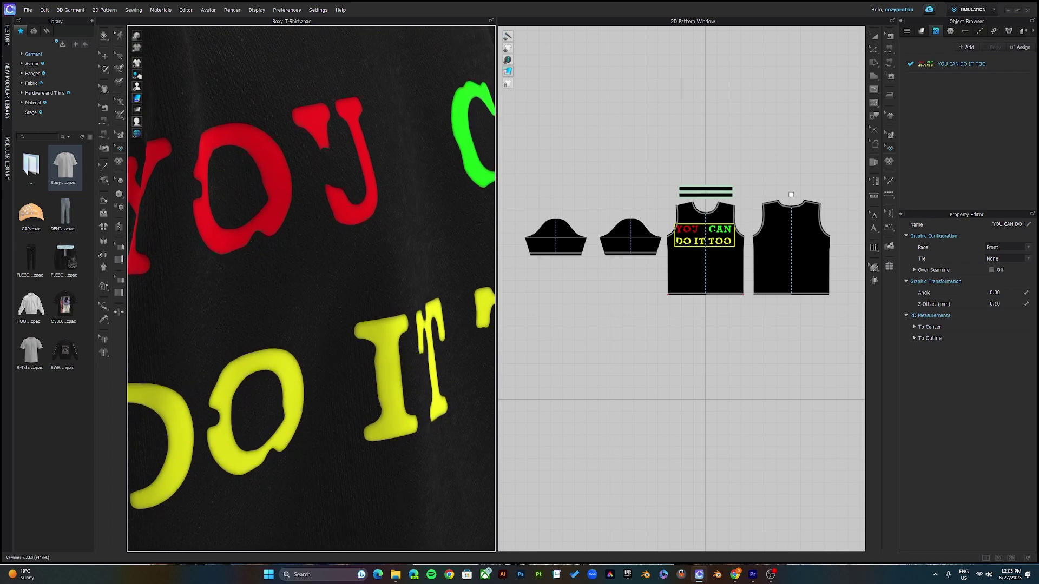
right_drag(311, 287, 379, 288)
scroll(311, 289, up, 6)
scroll(311, 289, down, 5)
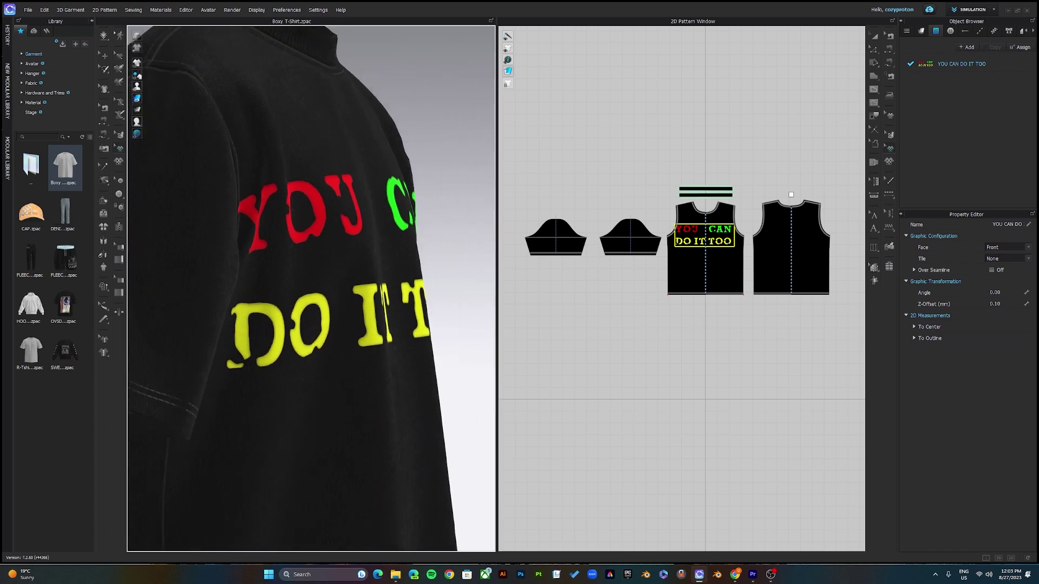
right_drag(346, 289, 303, 290)
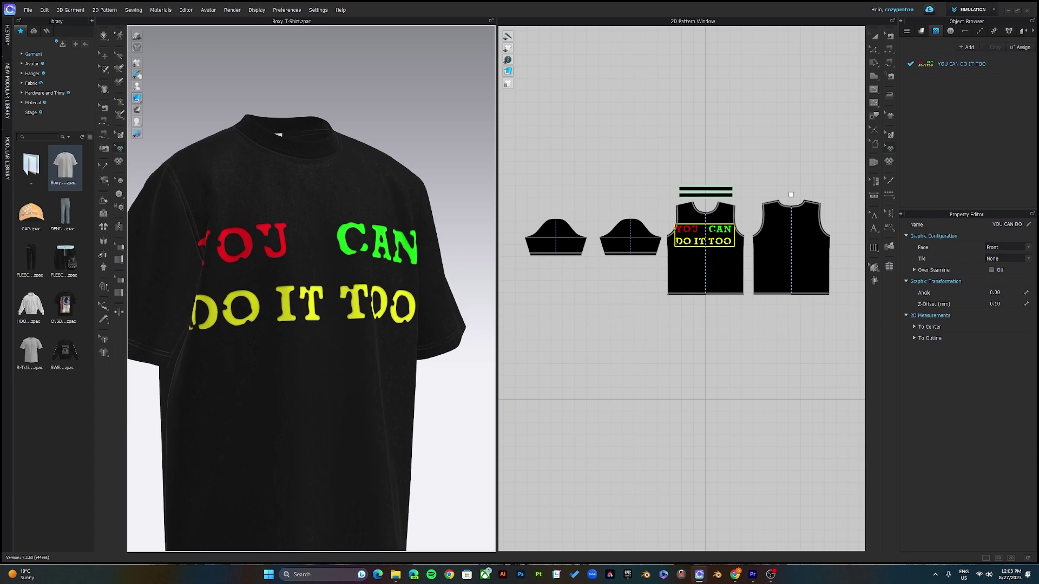
- Scale the chest graphic down and move it to the center line of the front pattern piece
mouse_move(724, 254)
mouse_down()
mouse_move(715, 246)
mouse_move(723, 253)
mouse_up()
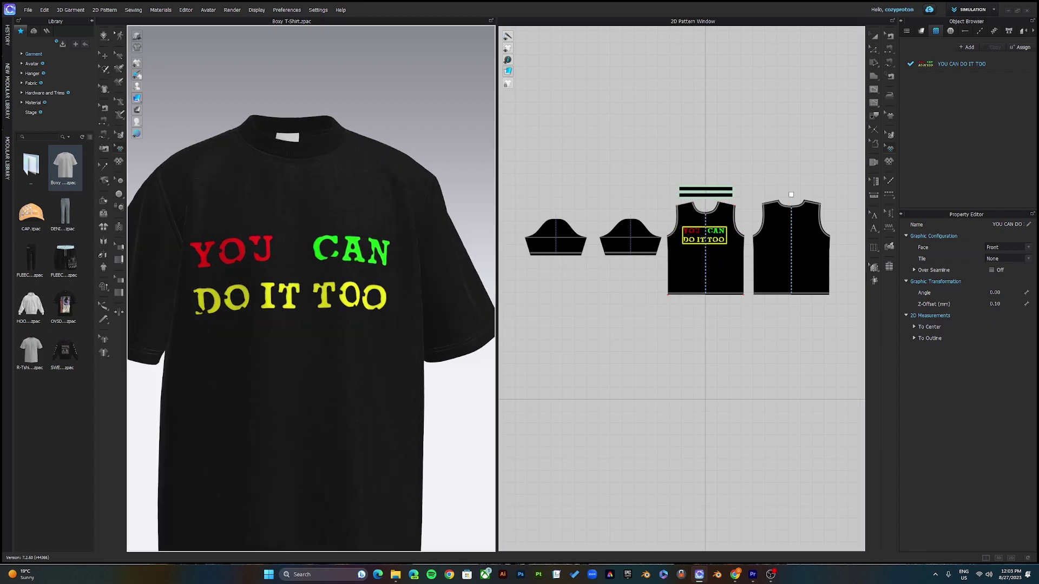
scroll(313, 284, down, 3)
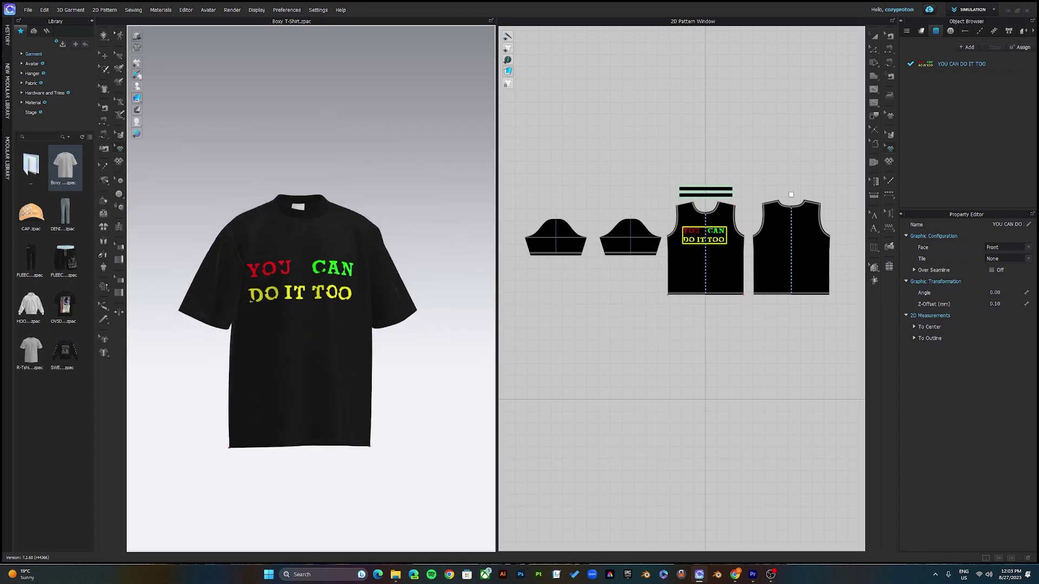
scroll(718, 225, up, 4)
drag(686, 249, 704, 225)
- Copy the chest graphic and paste the duplicate directly below the original on the front pattern piece
right_click(697, 246)
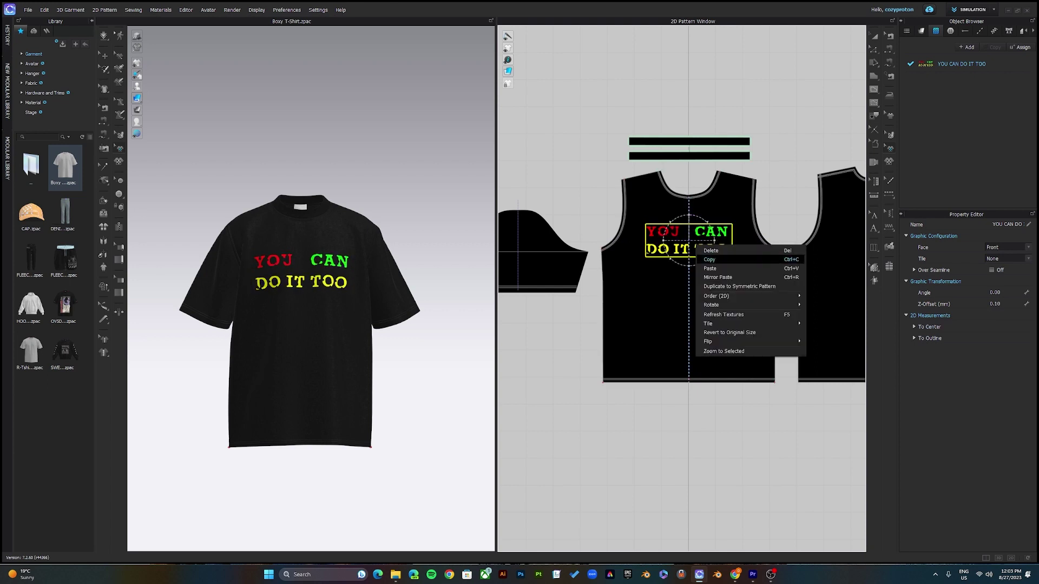
click(714, 259)
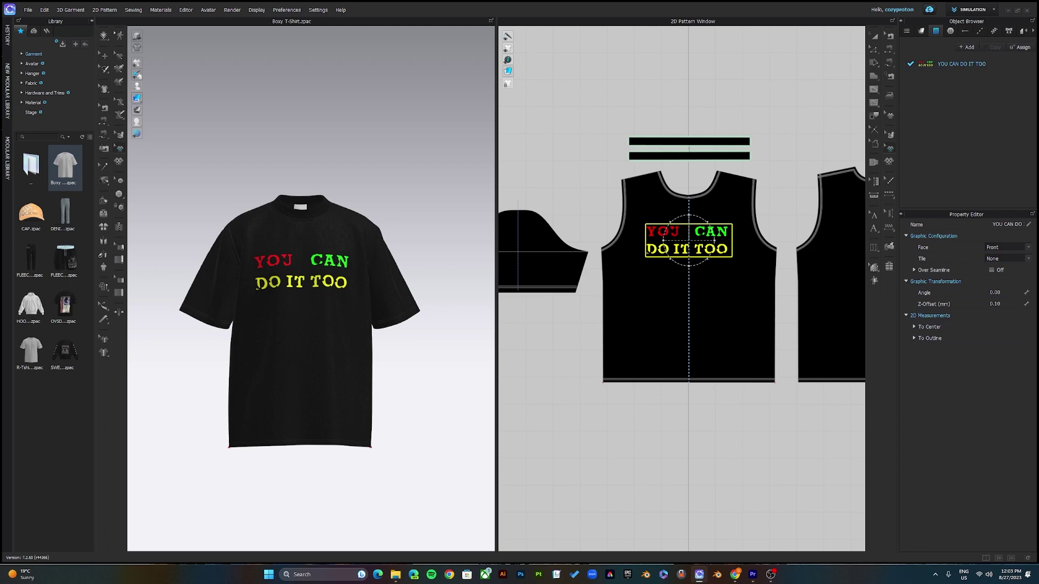
key(ctrl+v)
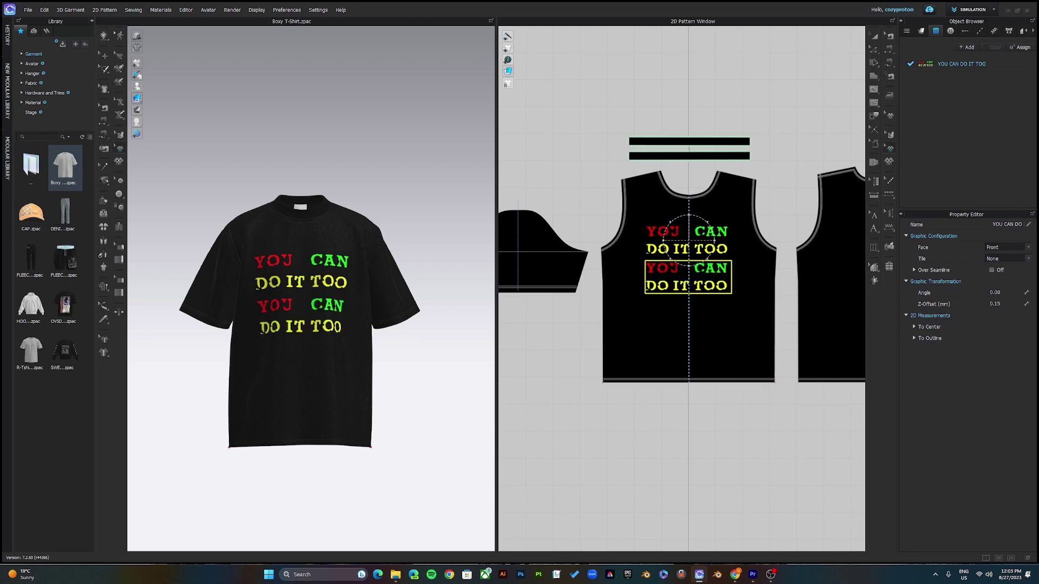
- Examine the raised print of both chest graphics on the 3D T-shirt up close and from an angle
scroll(312, 288, up, 8)
right_drag(311, 289, 403, 292)
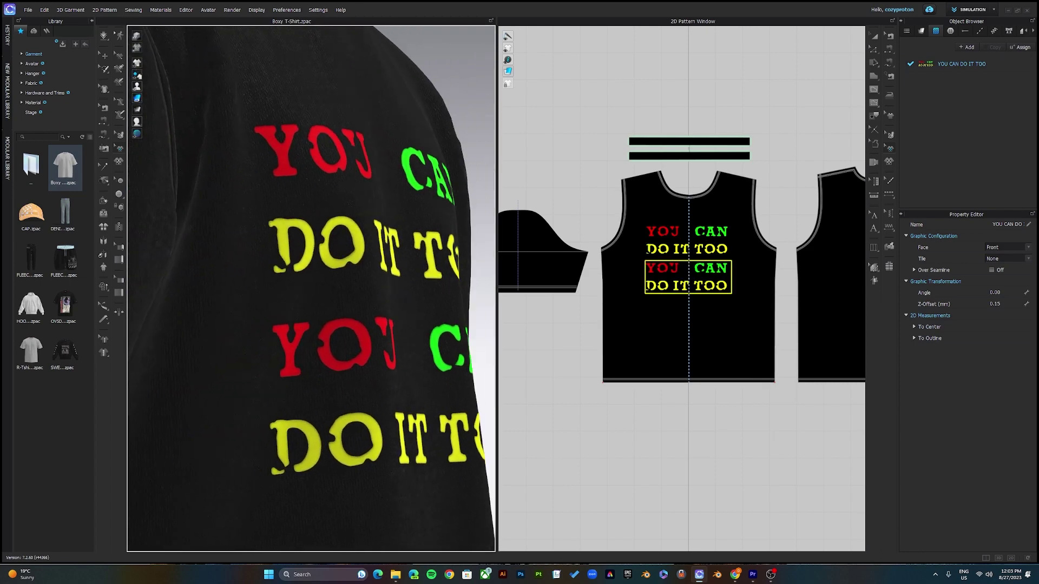
scroll(311, 288, up, 5)
scroll(311, 288, down, 5)
scroll(311, 289, up, 3)
scroll(311, 288, down, 4)
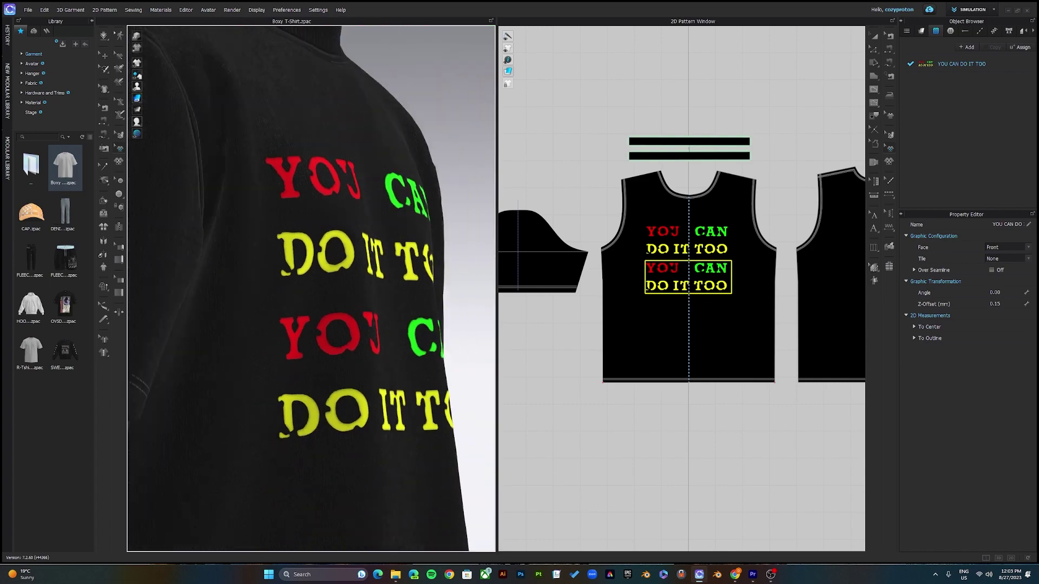
scroll(311, 288, down, 4)
right_drag(312, 288, 249, 288)
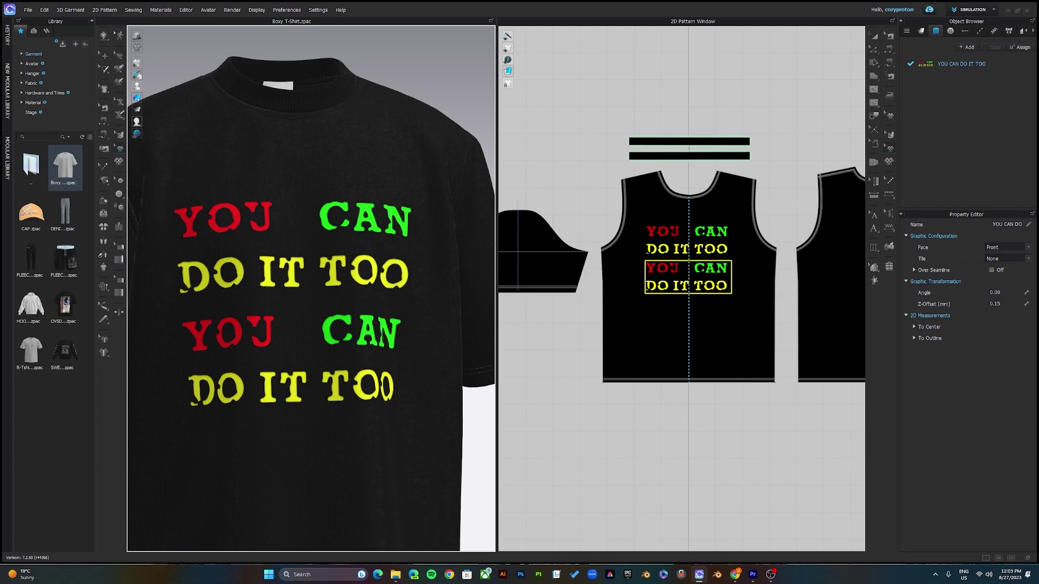
- Add the black-and-white YOU CAN DO IT TOO WHBK image from the 3D Regular T-Shirt Mockup folder as a new graphic
click(232, 9)
click(237, 19)
click(395, 575)
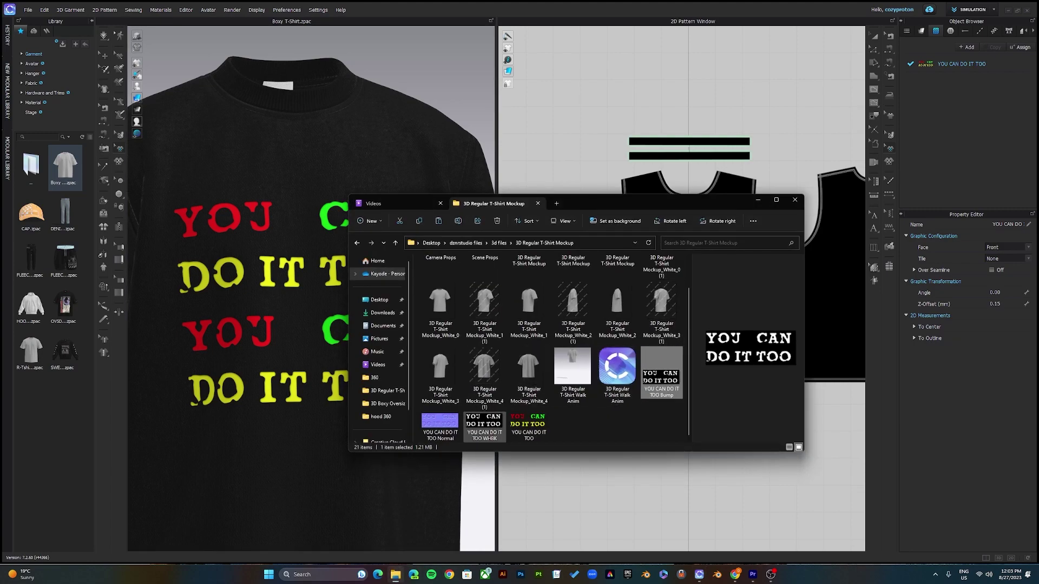
drag(484, 424, 993, 82)
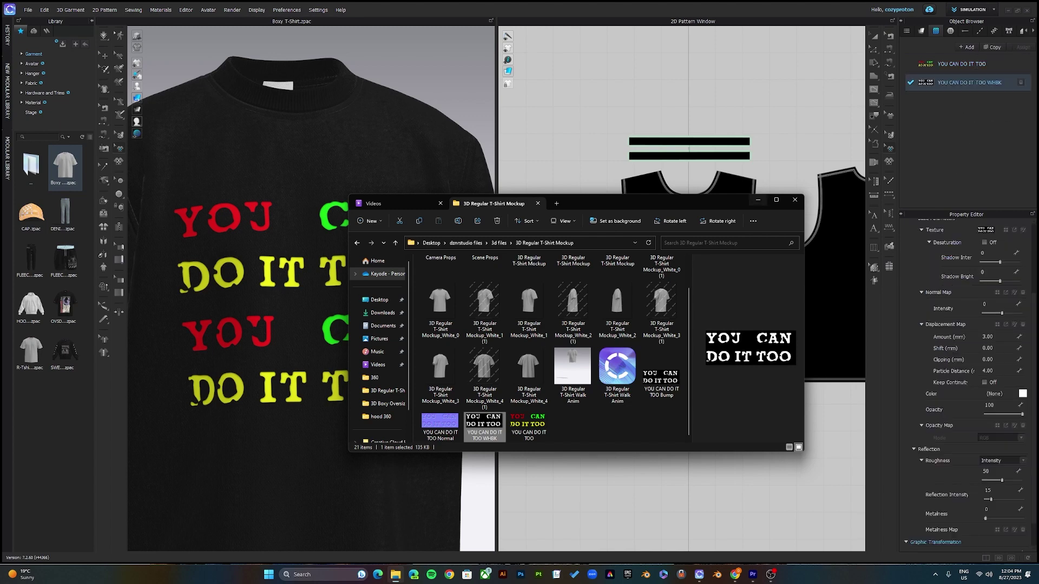
click(758, 201)
- Place the YOU CAN DO IT TOO WHBK graphic on the upper half of the white neck label piece, fitted to its width
scroll(774, 205, down, 1)
middle_drag(800, 200, 535, 387)
scroll(630, 228, up, 8)
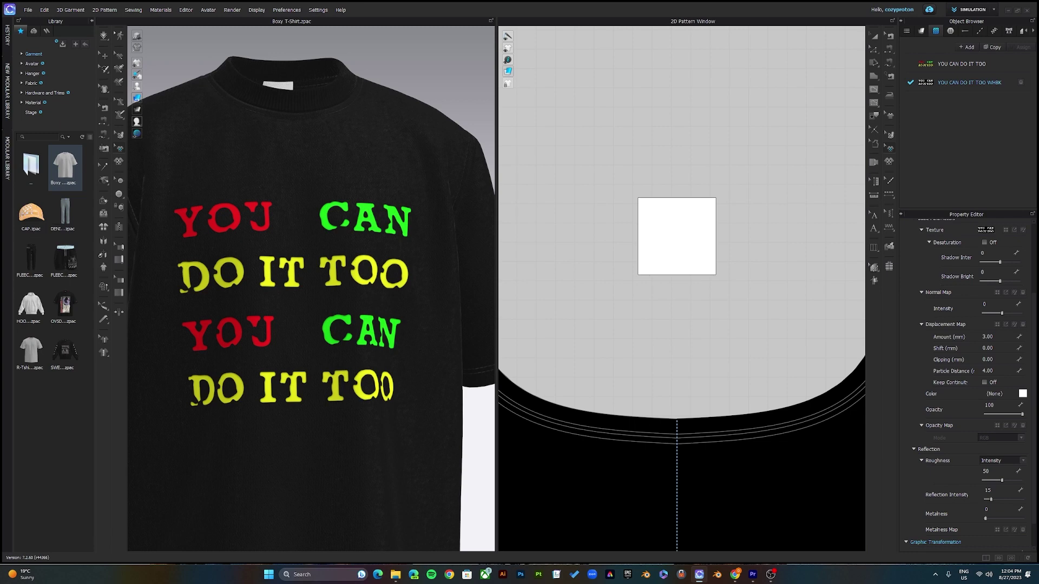
click(676, 236)
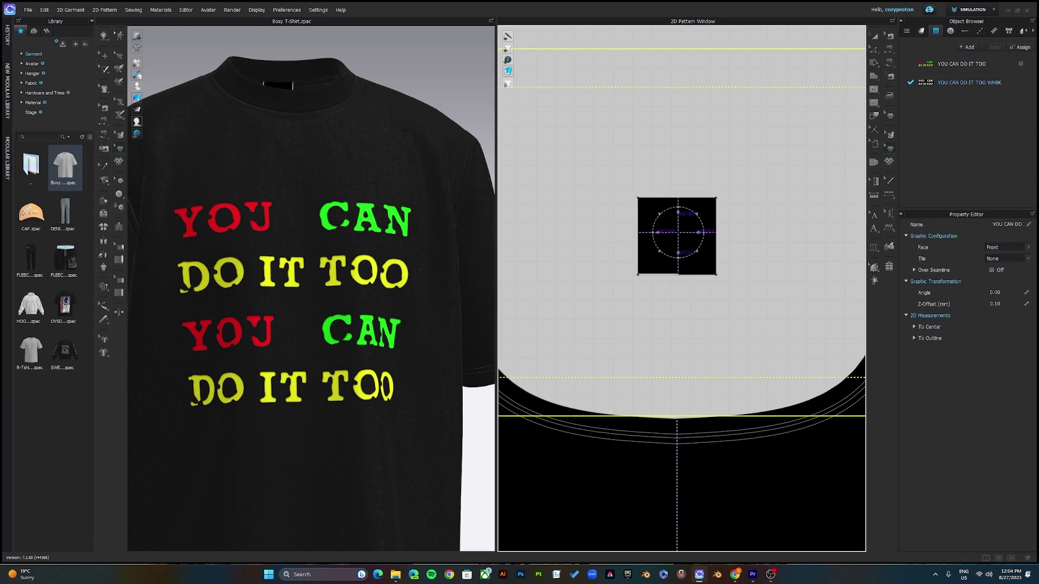
drag(680, 235, 676, 218)
right_drag(378, 195, 321, 183)
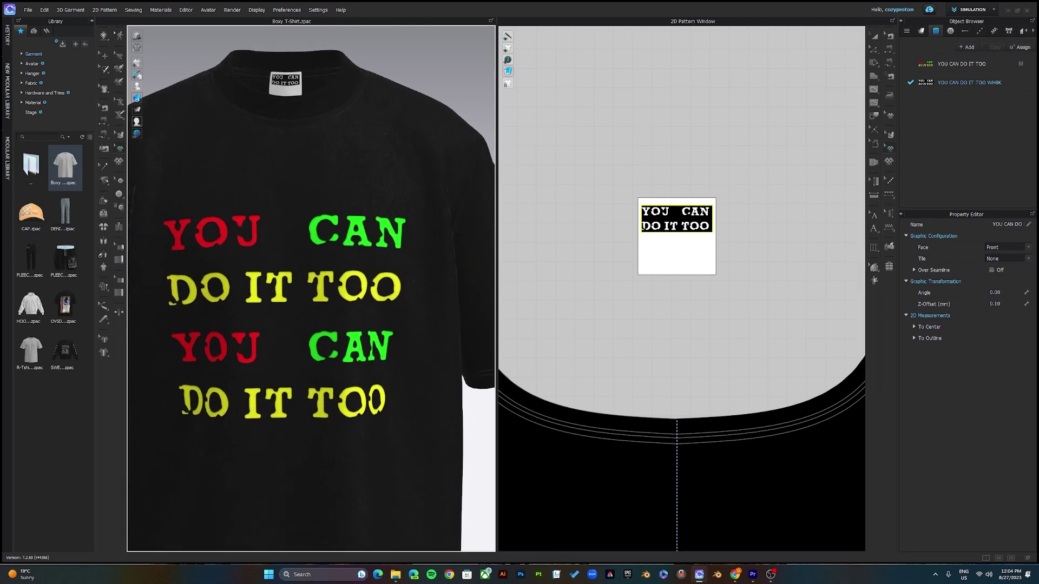
- Frame the whole T-shirt from the front and start an interactive render of it
scroll(317, 190, up, 3)
scroll(312, 278, down, 8)
middle_drag(312, 279, 314, 230)
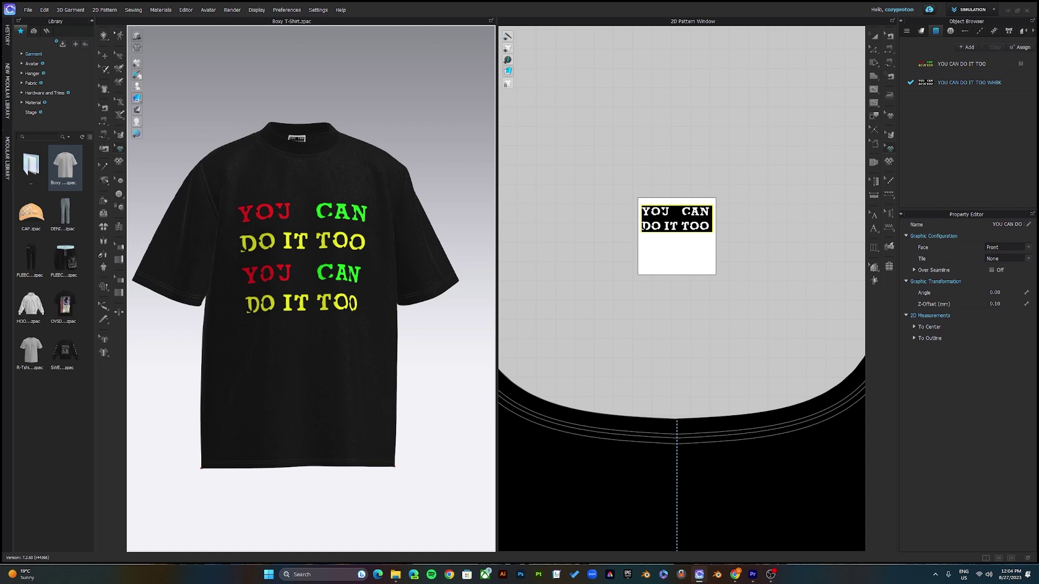
click(233, 10)
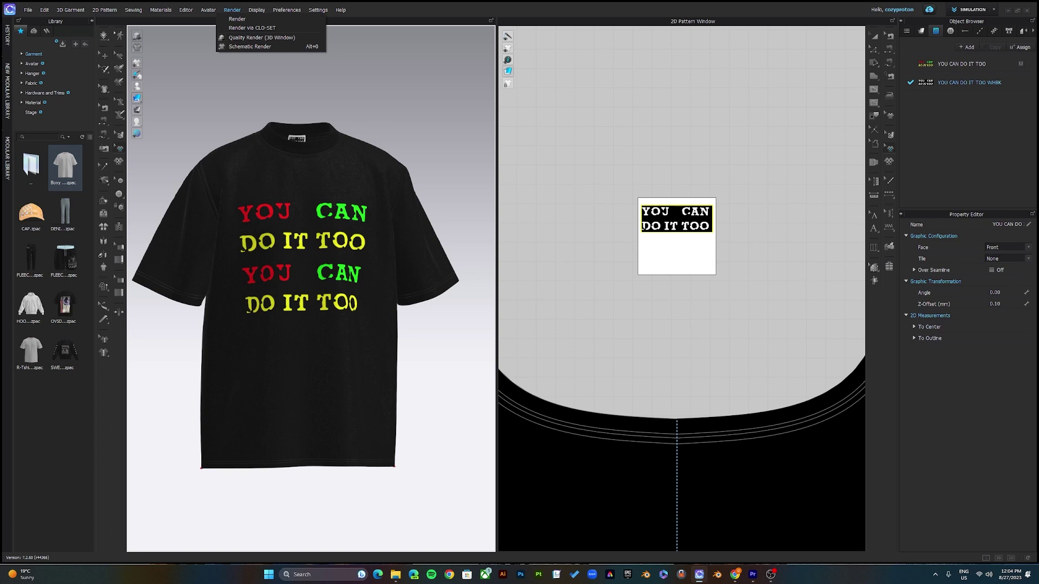
click(237, 19)
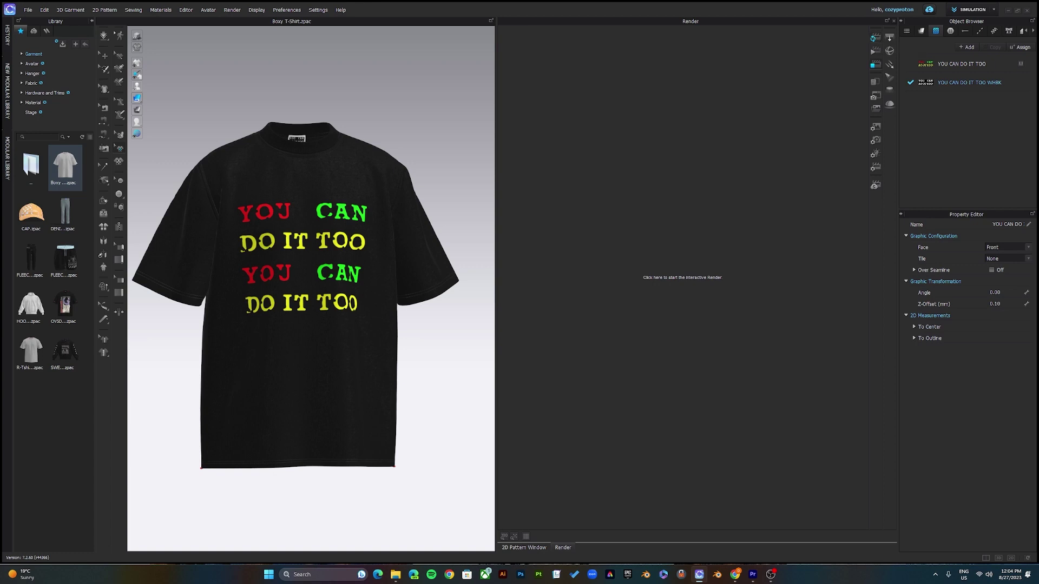
click(874, 38)
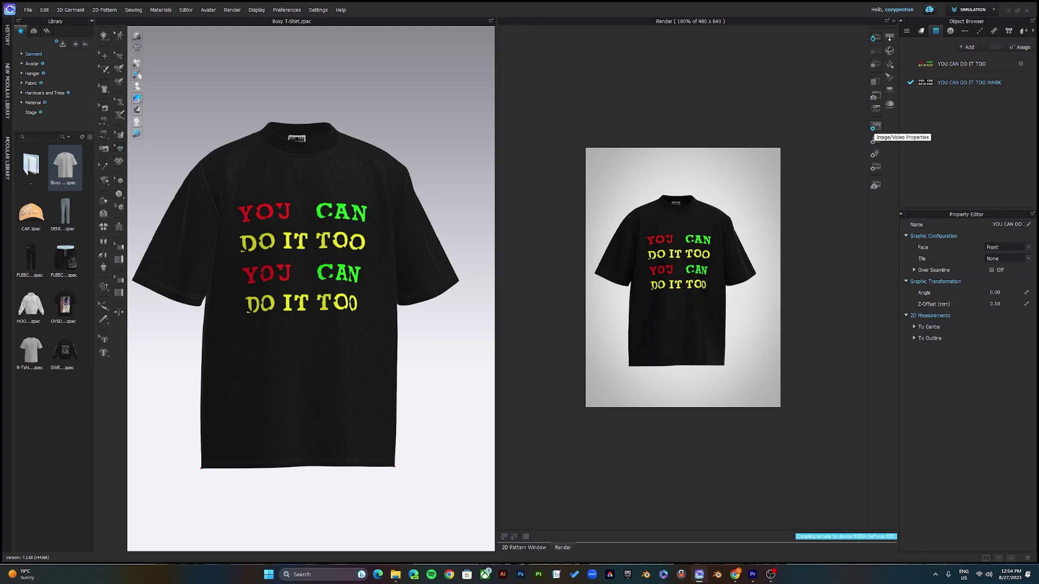
- Set the render image size to 1728 pixels wide and 2160 pixels high
click(873, 128)
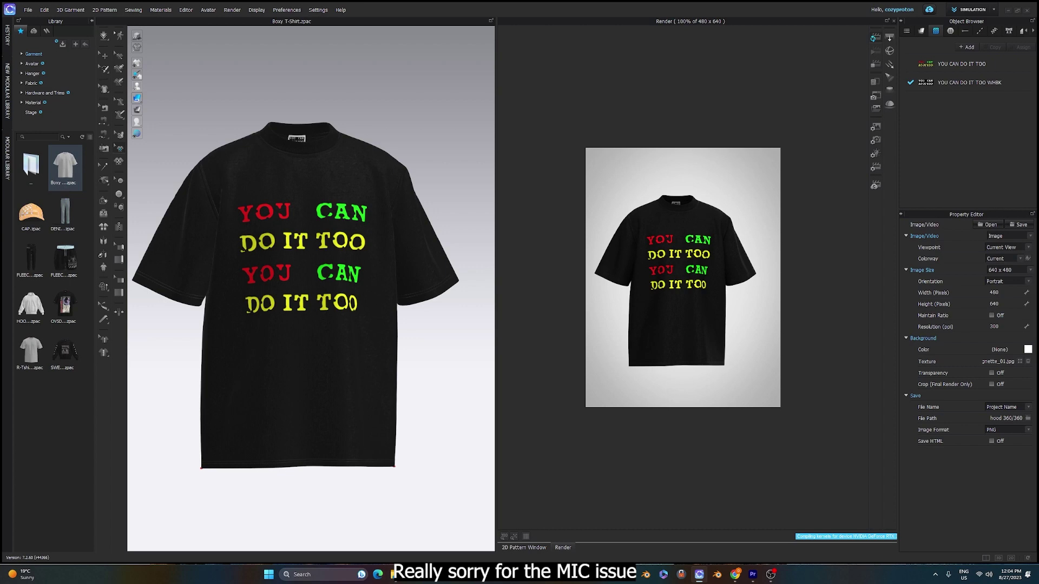
click(996, 293)
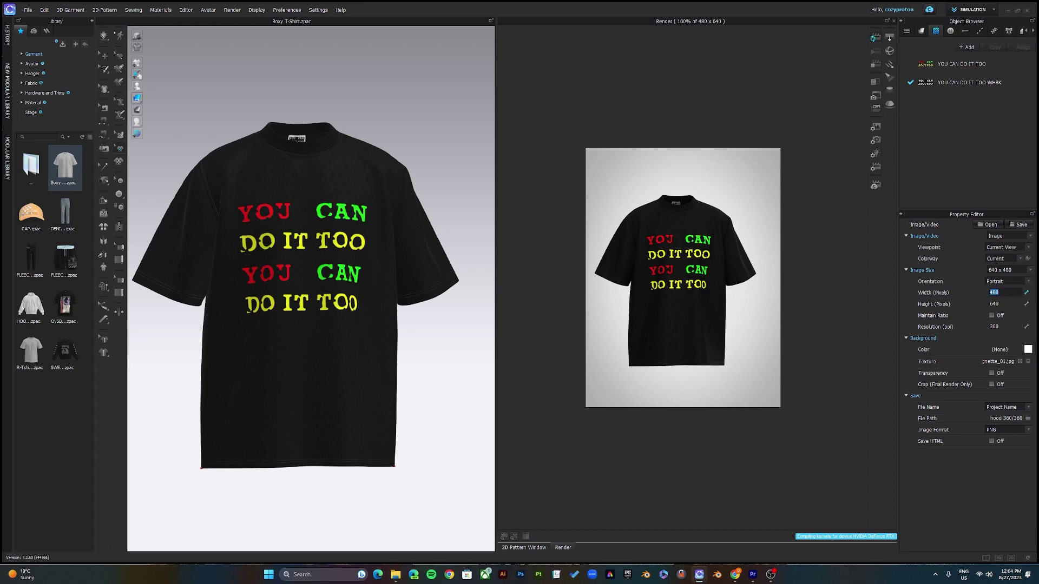
text(1728)
key(Tab)
text(21)
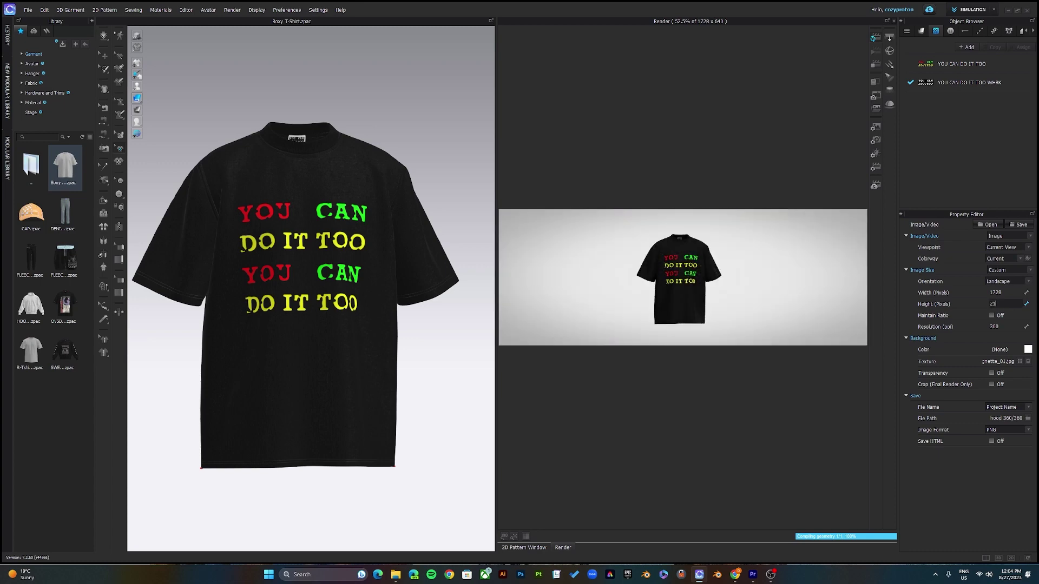
text(60)
key(Return)
- Examine the raised chest lettering in the live render up close and from both sides
scroll(310, 289, up, 3)
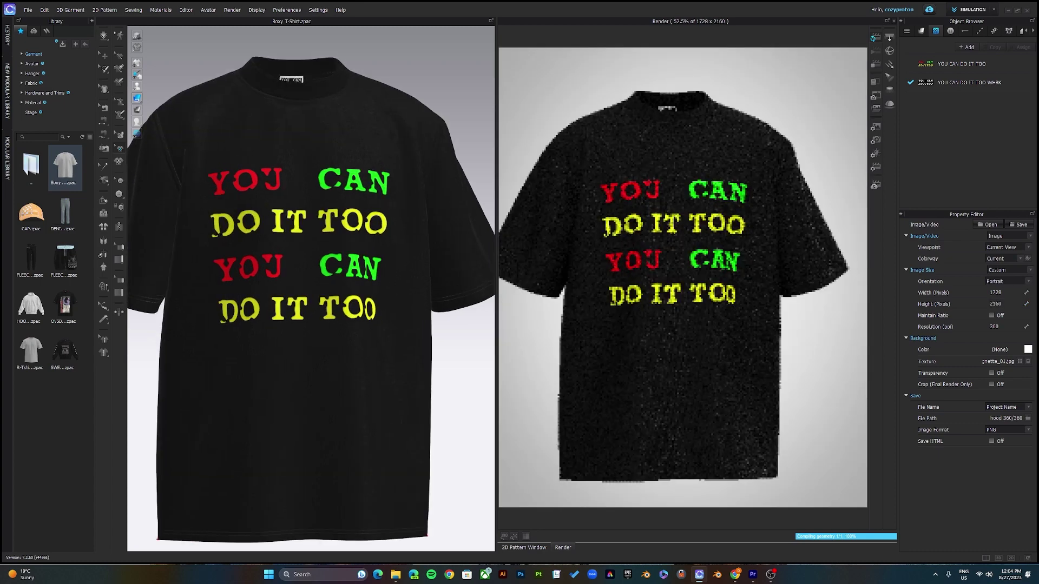
right_drag(310, 346, 265, 346)
scroll(310, 289, down, 3)
scroll(310, 289, up, 4)
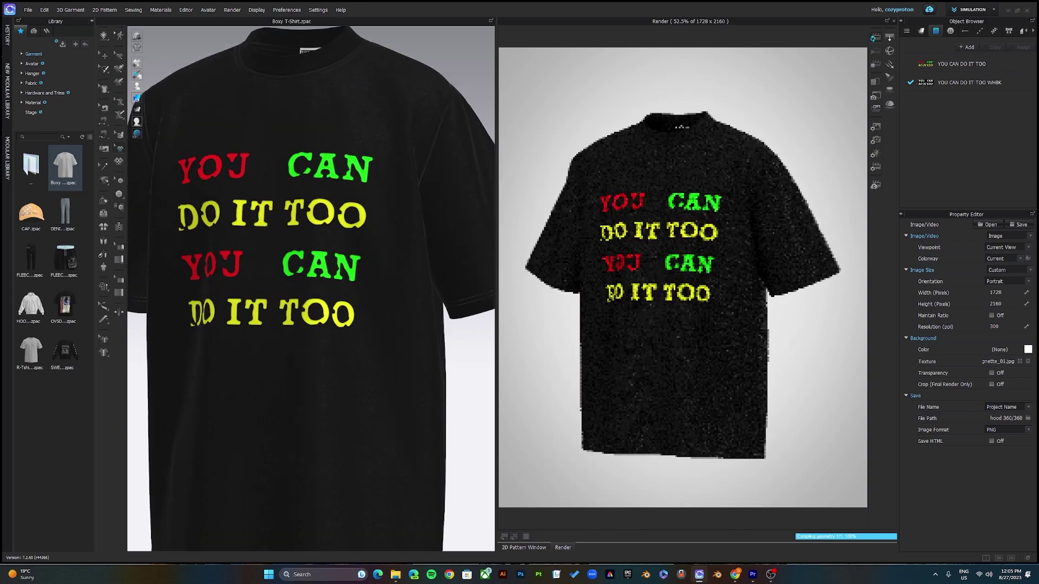
scroll(311, 288, up, 4)
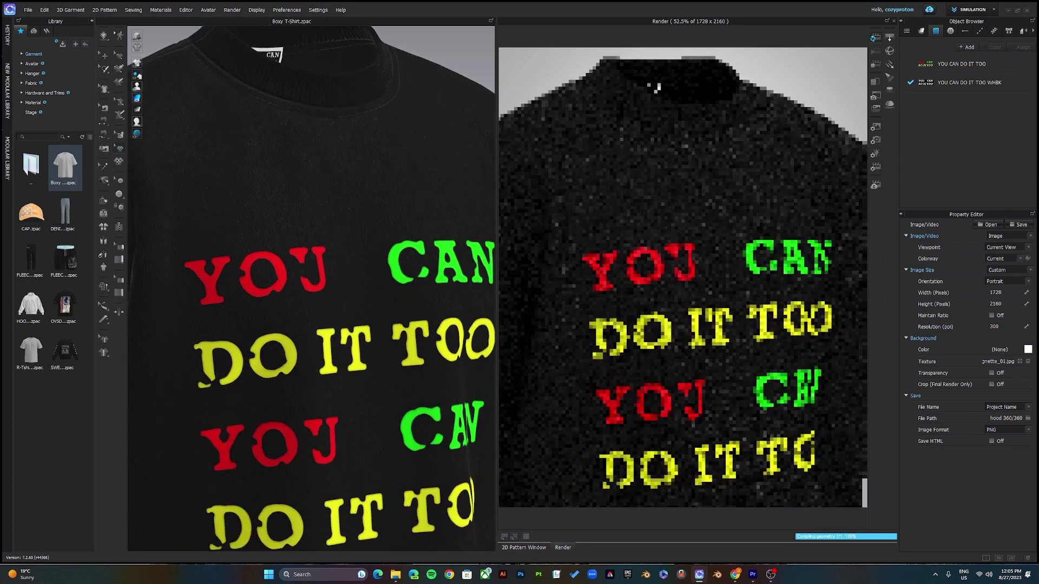
right_drag(282, 303, 346, 305)
scroll(311, 287, up, 3)
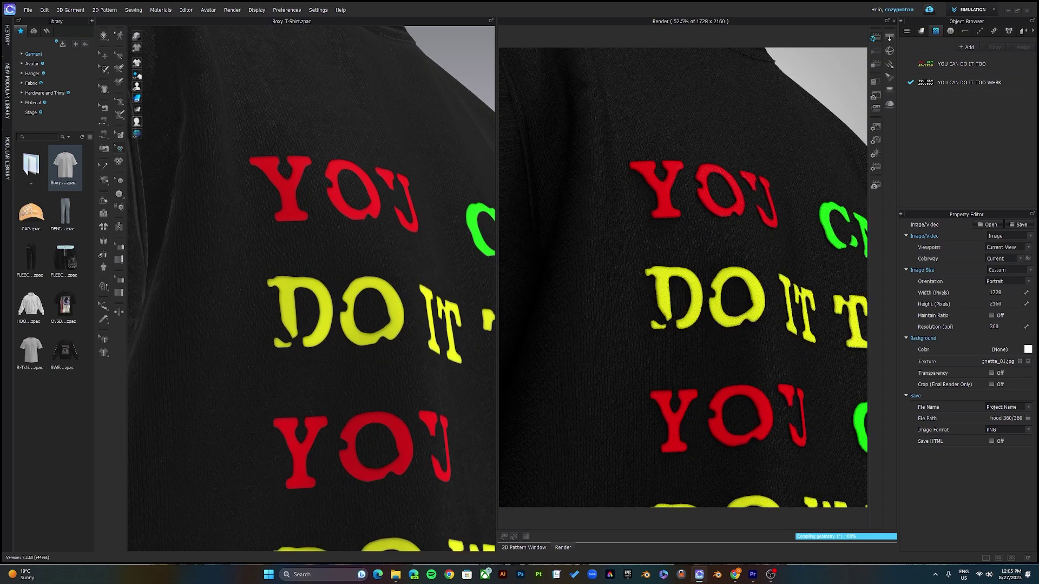
scroll(311, 289, down, 4)
right_drag(335, 292, 238, 287)
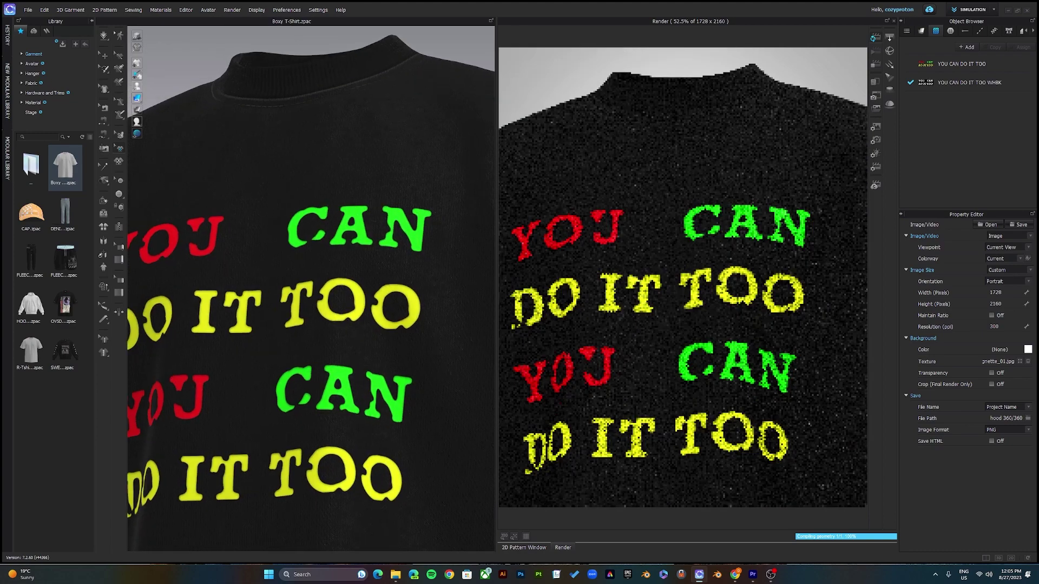
scroll(311, 289, up, 2)
right_drag(346, 292, 244, 295)
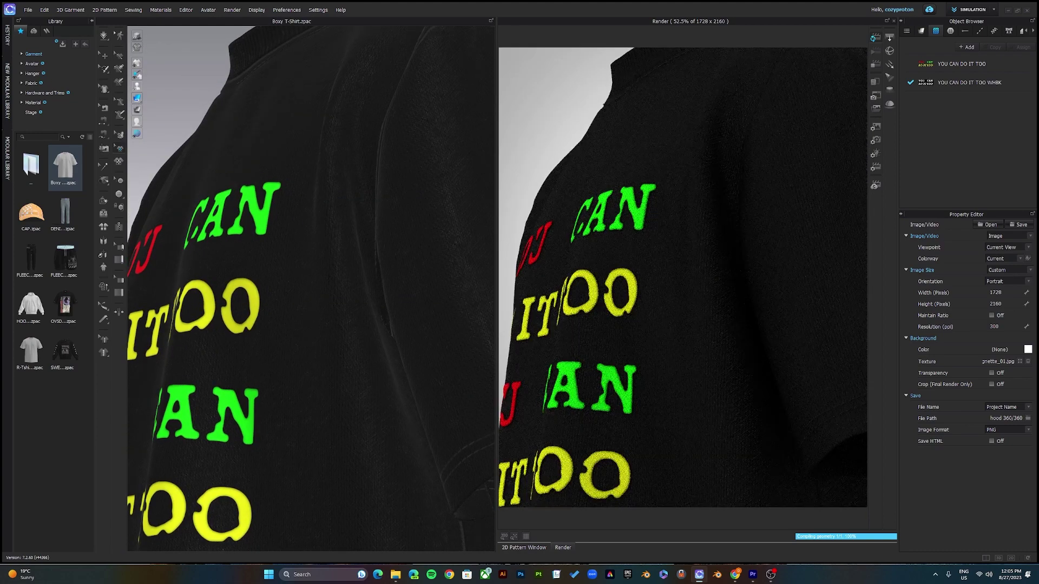
scroll(310, 287, up, 2)
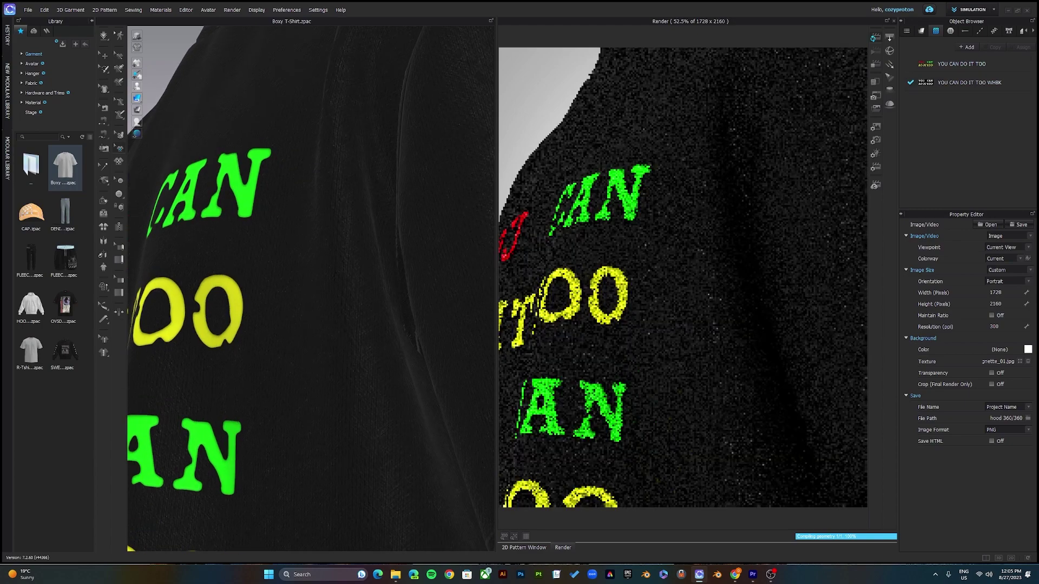
right_drag(270, 271, 350, 304)
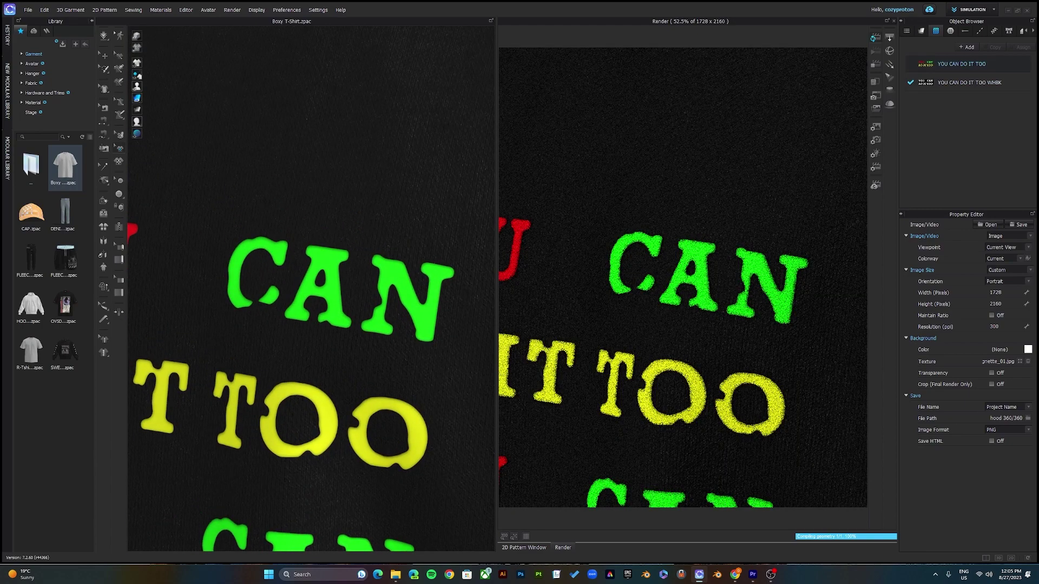
- Try Fabric_Shiny as the material type of the colored YOU CAN DO IT TOO graphic
click(961, 64)
scroll(966, 384, up, 4)
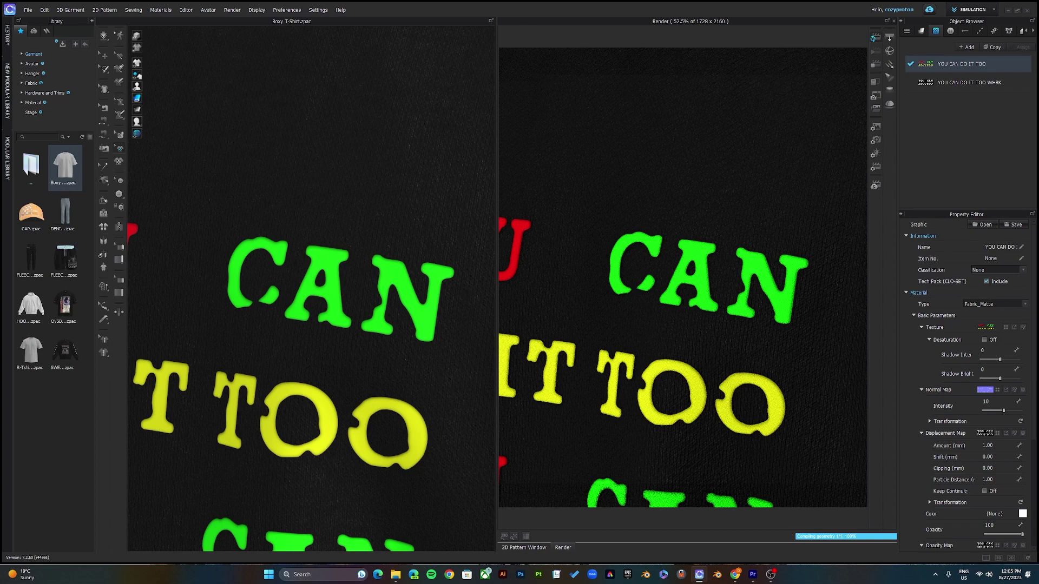
click(994, 305)
click(994, 305)
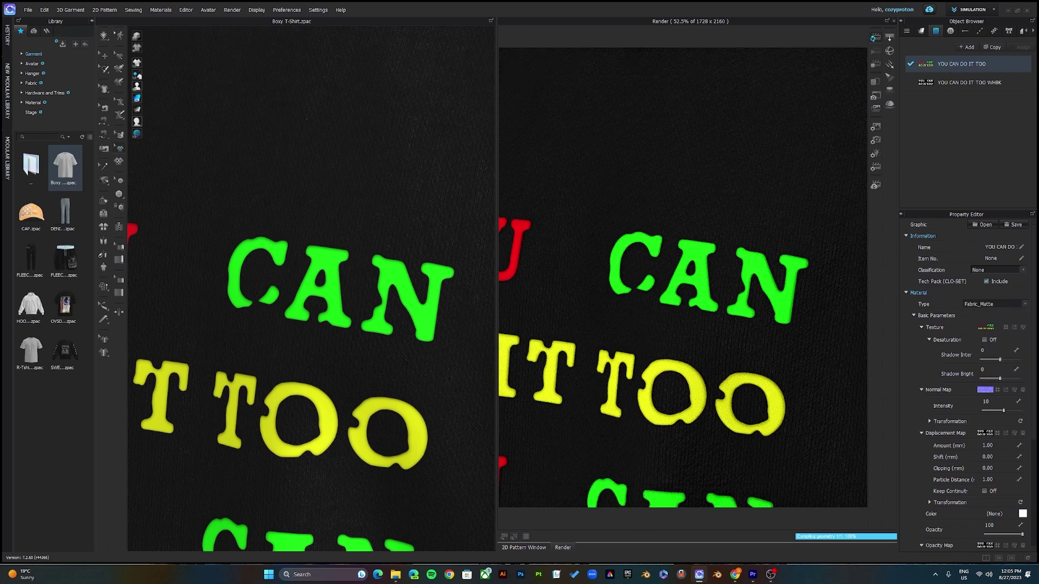
click(995, 304)
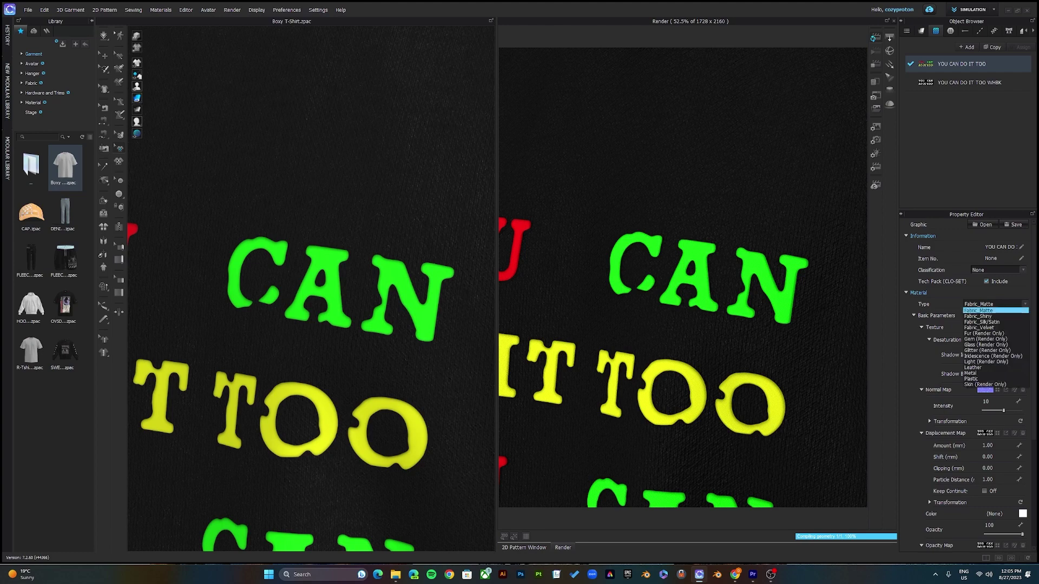
click(982, 315)
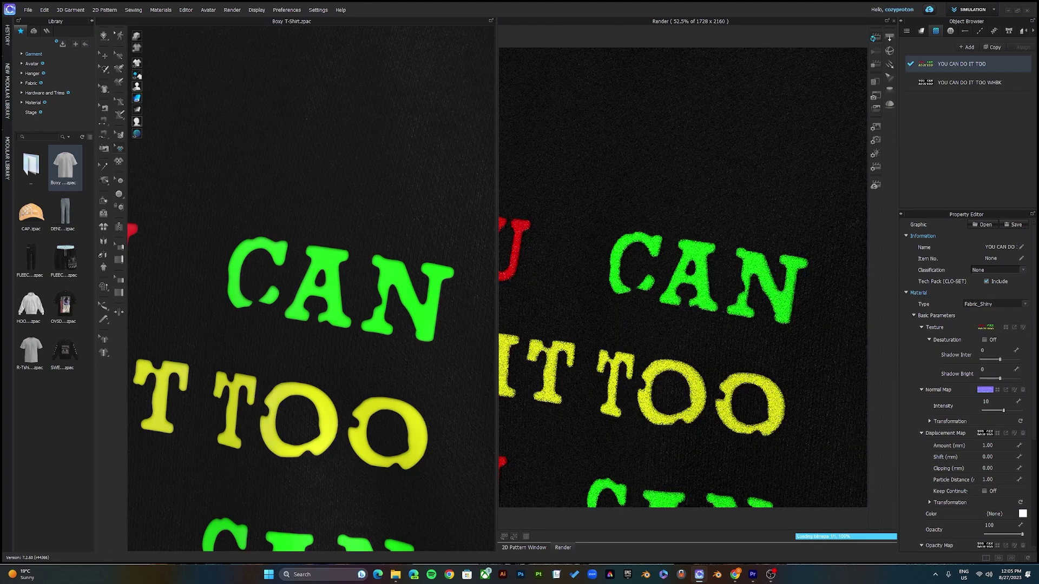
- Try the Metal material type on the colored chest graphic and inspect the print from several angles
click(994, 304)
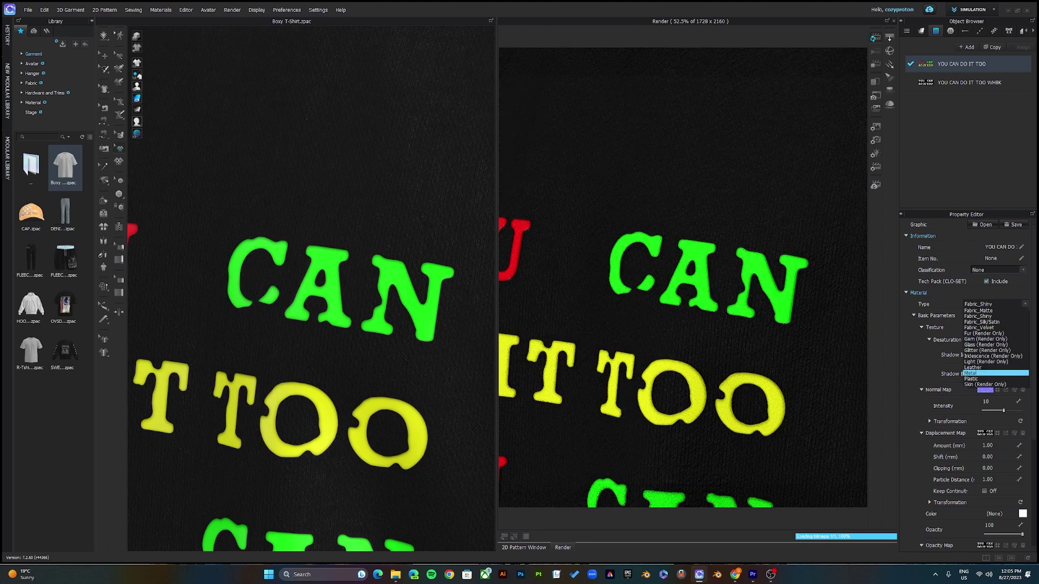
click(979, 374)
right_drag(303, 303, 406, 282)
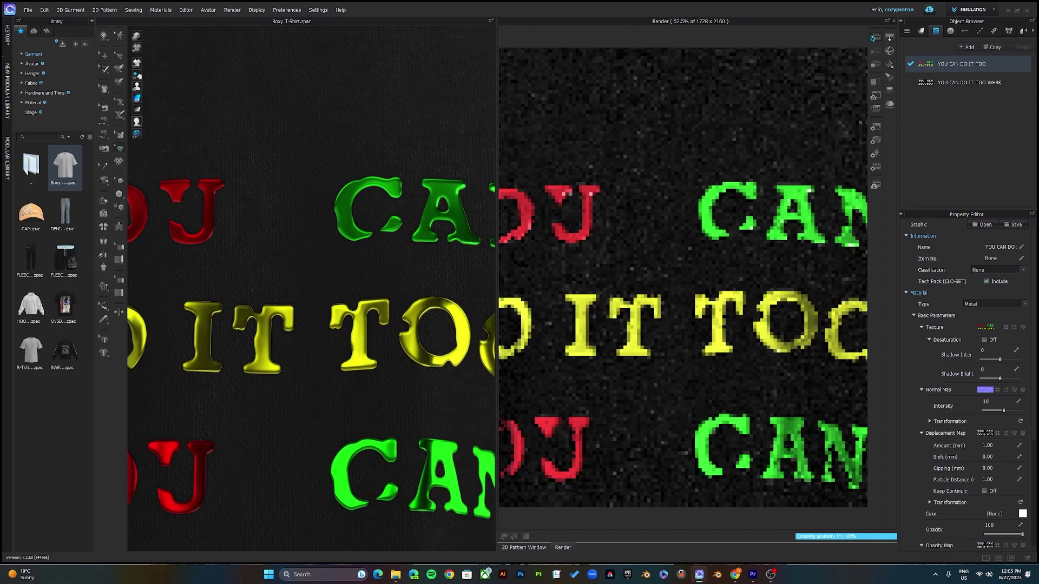
right_drag(292, 303, 387, 290)
scroll(311, 289, down, 5)
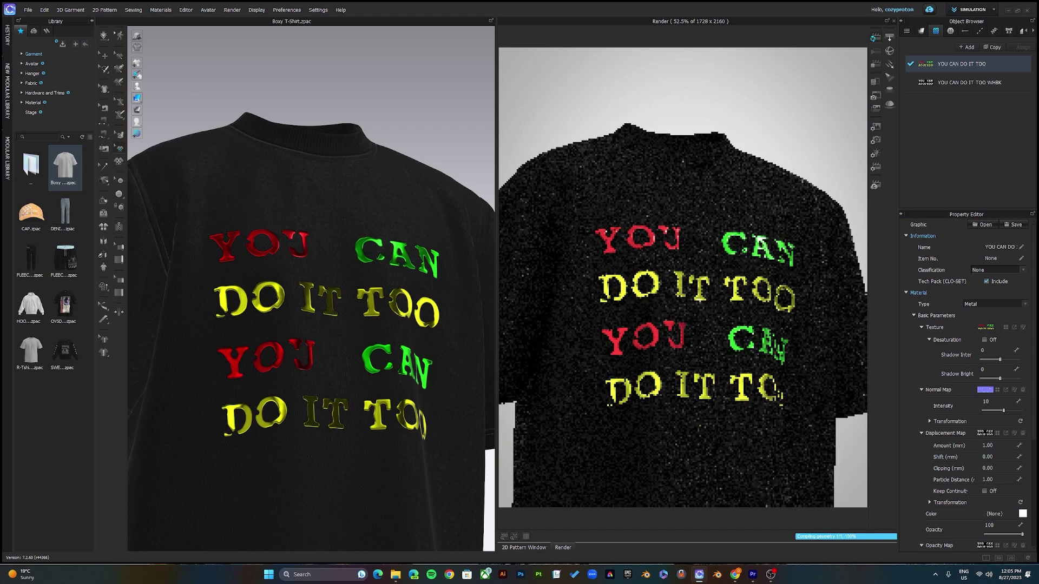
right_drag(347, 286, 282, 311)
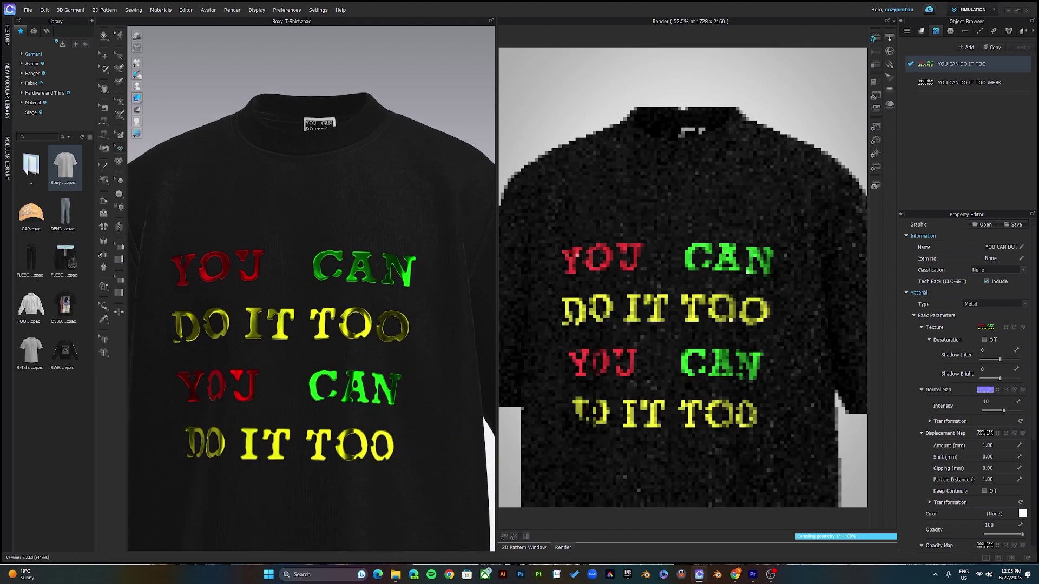
- Try the Plastic material type on the colored chest graphic
click(996, 304)
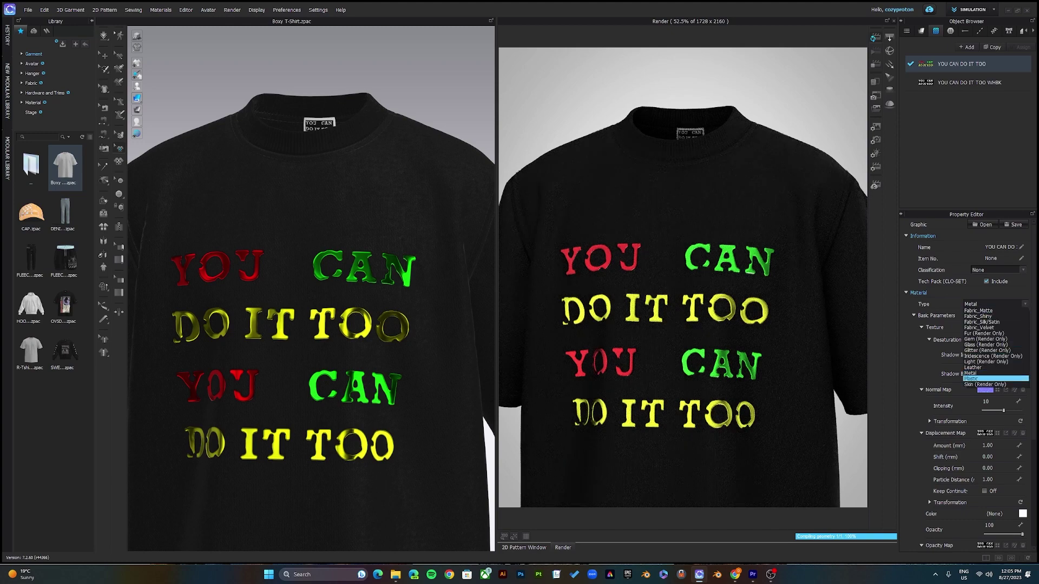
click(974, 378)
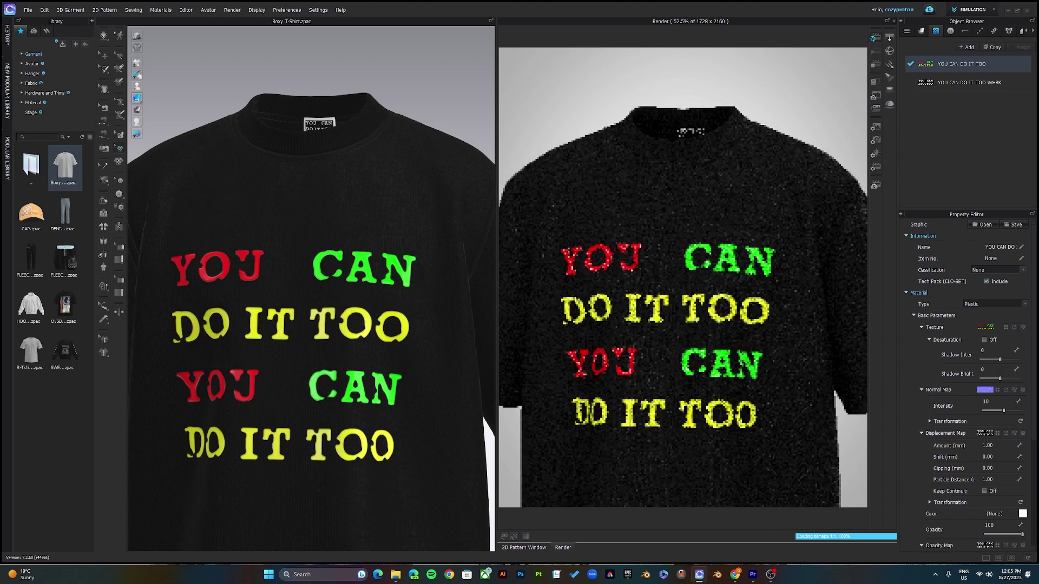
- Change the colored chest graphic's material type to Fabric_Velvet and inspect the rendered print up close and at an angle
click(995, 304)
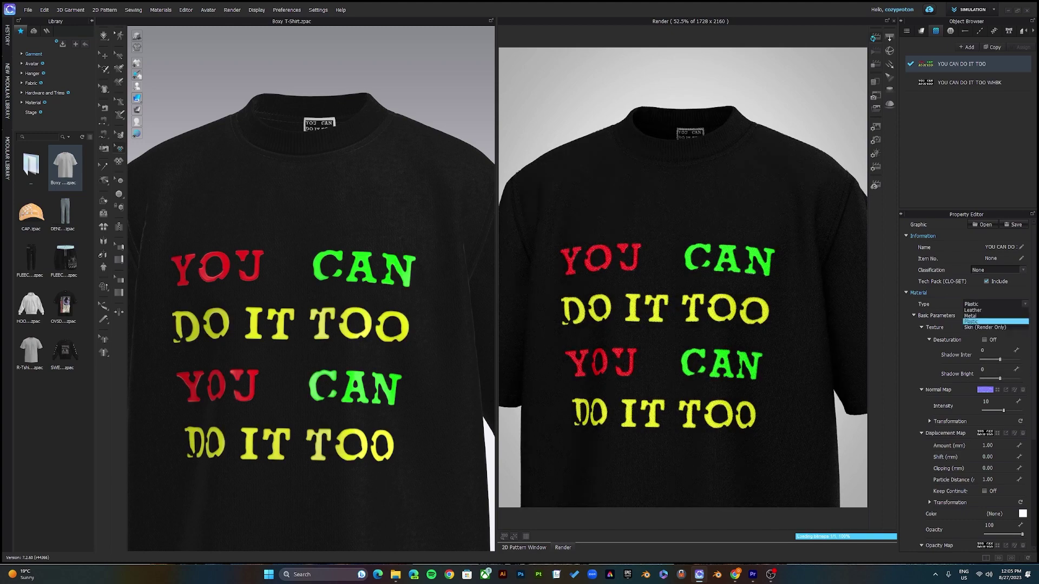
click(979, 328)
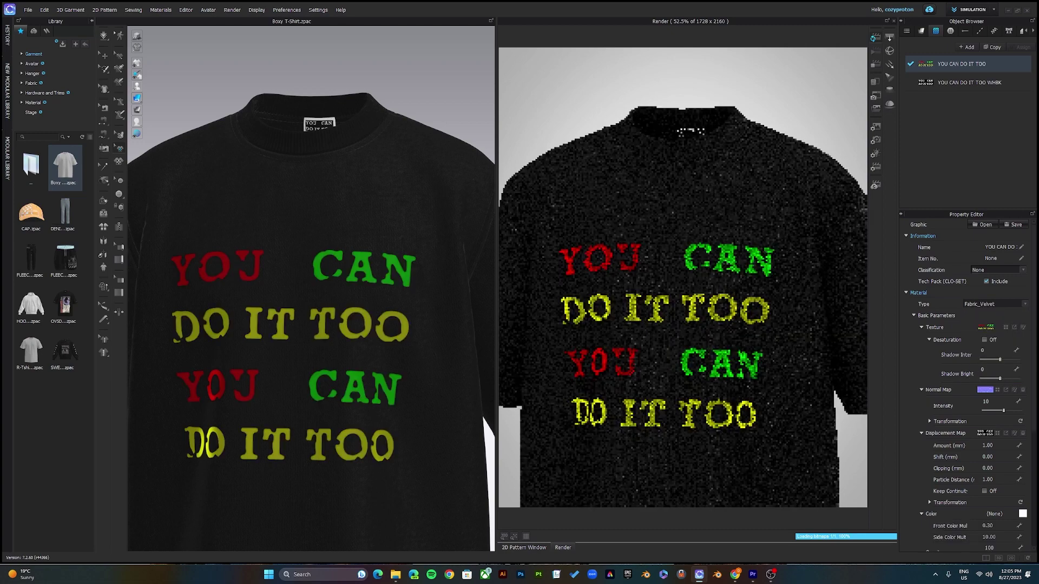
scroll(349, 268, up, 5)
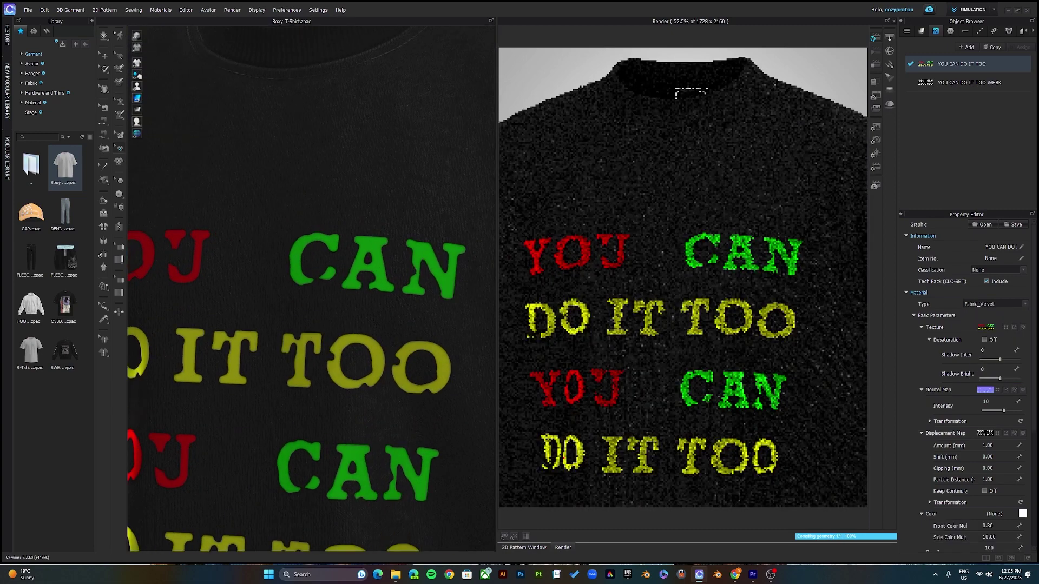
right_drag(349, 267, 276, 289)
scroll(311, 289, up, 2)
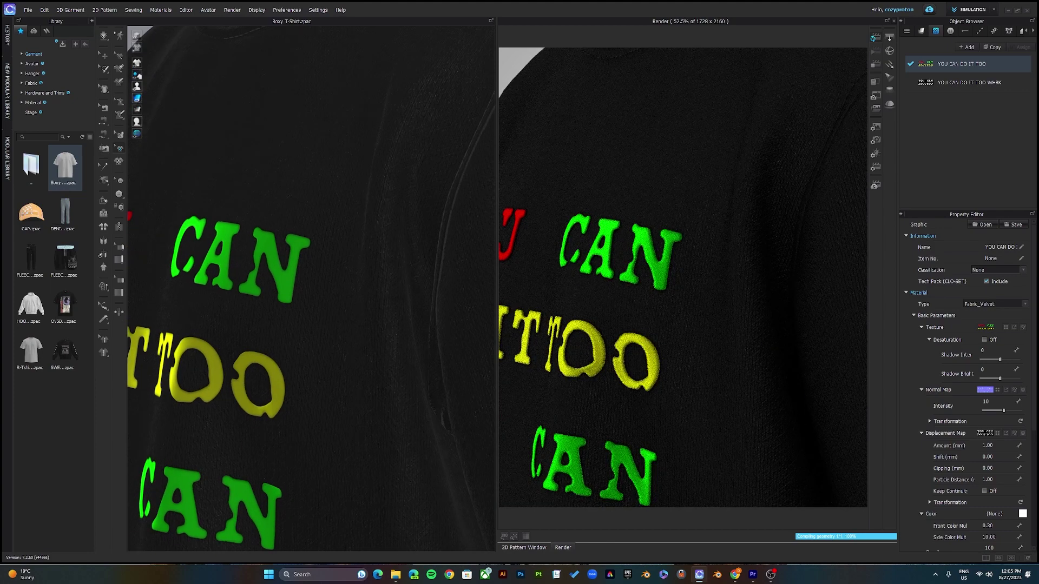
scroll(297, 276, down, 5)
right_drag(297, 276, 382, 278)
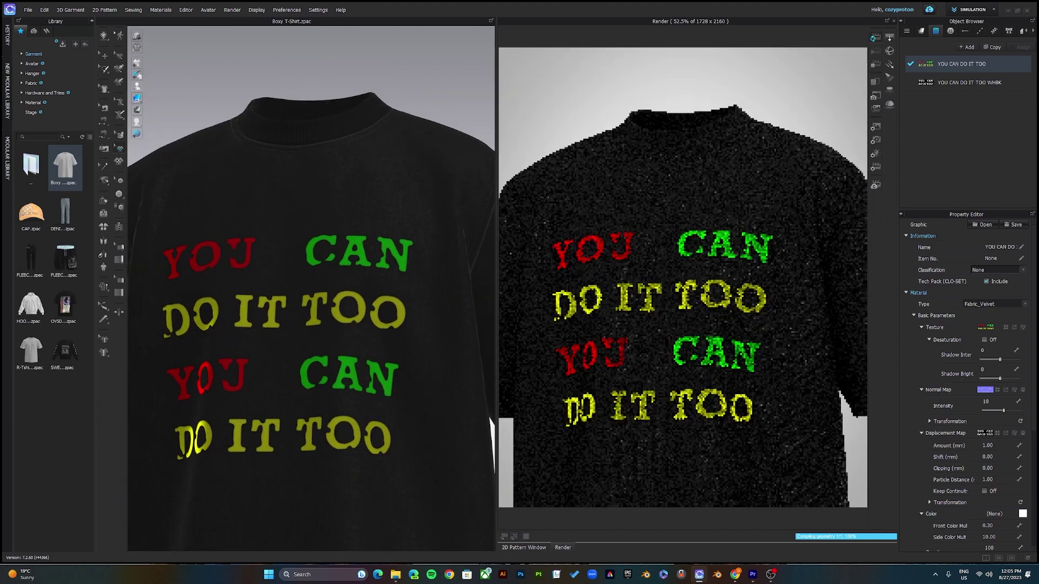
- Set the render background color to Gray 2 (#666666) after trying black, with the whole T-shirt in frame
scroll(311, 289, down, 4)
right_drag(311, 288, 317, 278)
middle_drag(317, 278, 322, 227)
right_drag(322, 227, 323, 252)
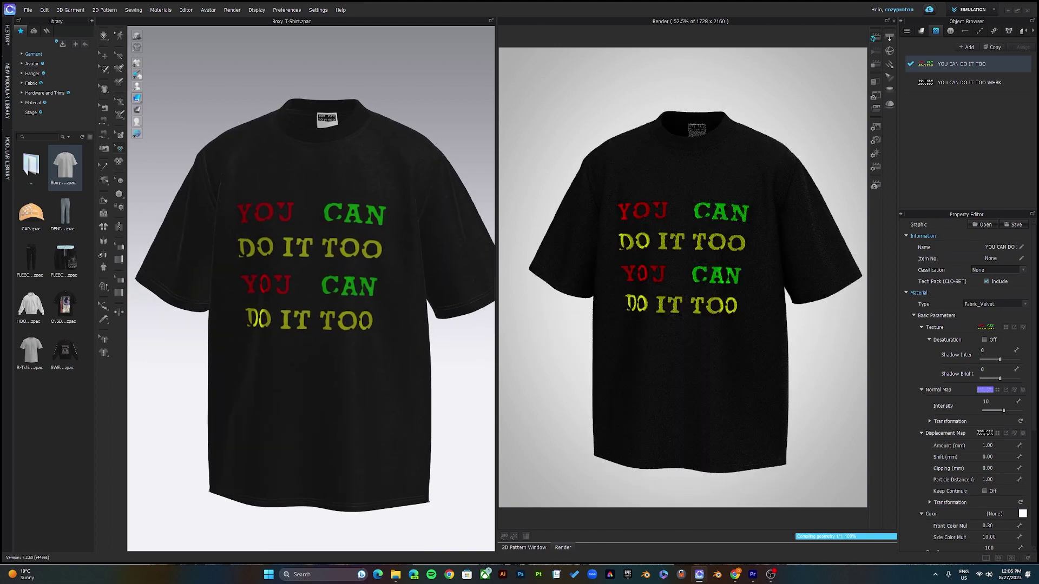
middle_drag(311, 292, 291, 278)
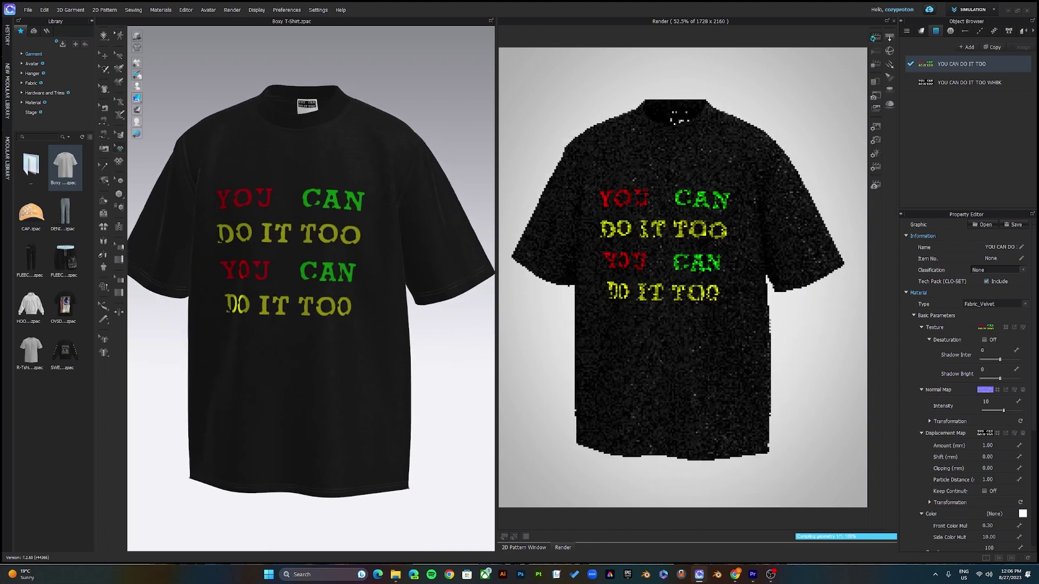
scroll(967, 386, down, 1)
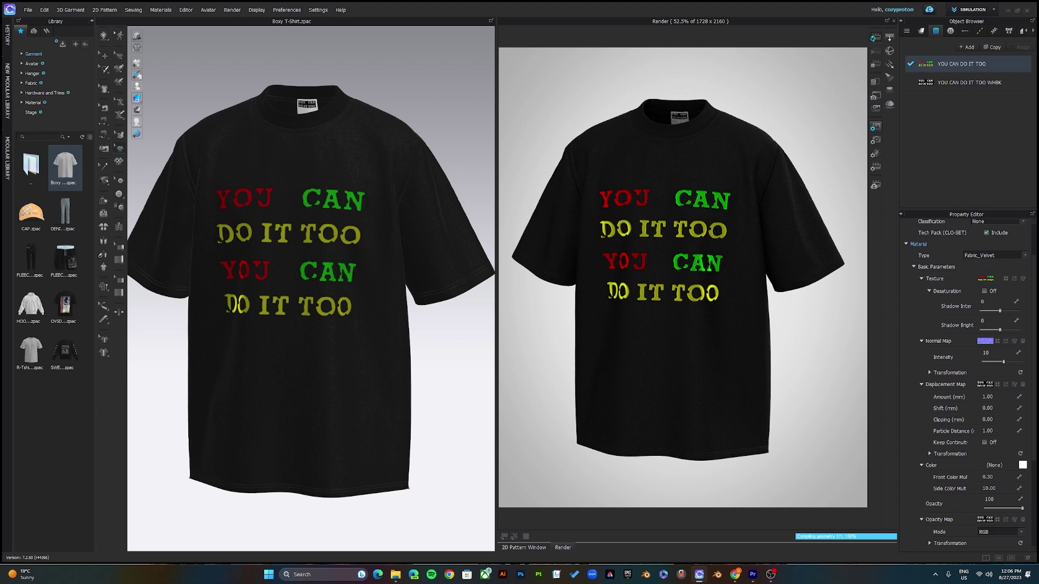
click(873, 128)
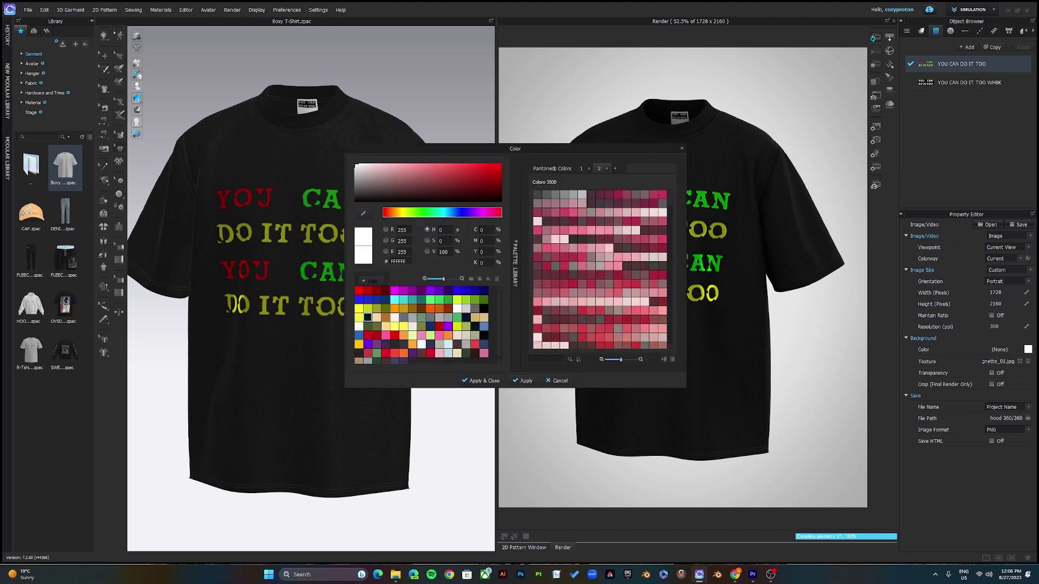
click(475, 308)
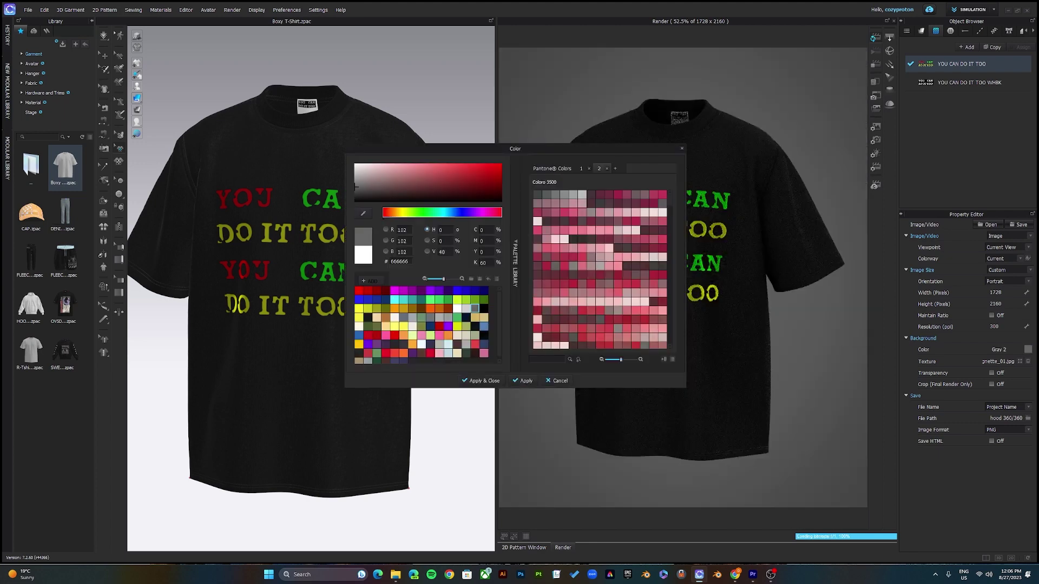
drag(515, 148, 292, 114)
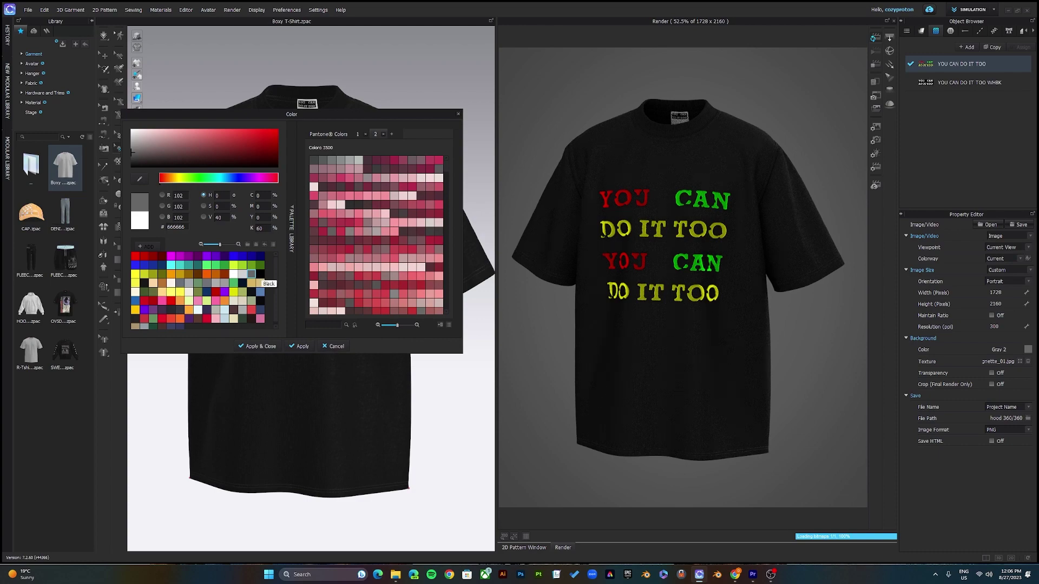
click(260, 274)
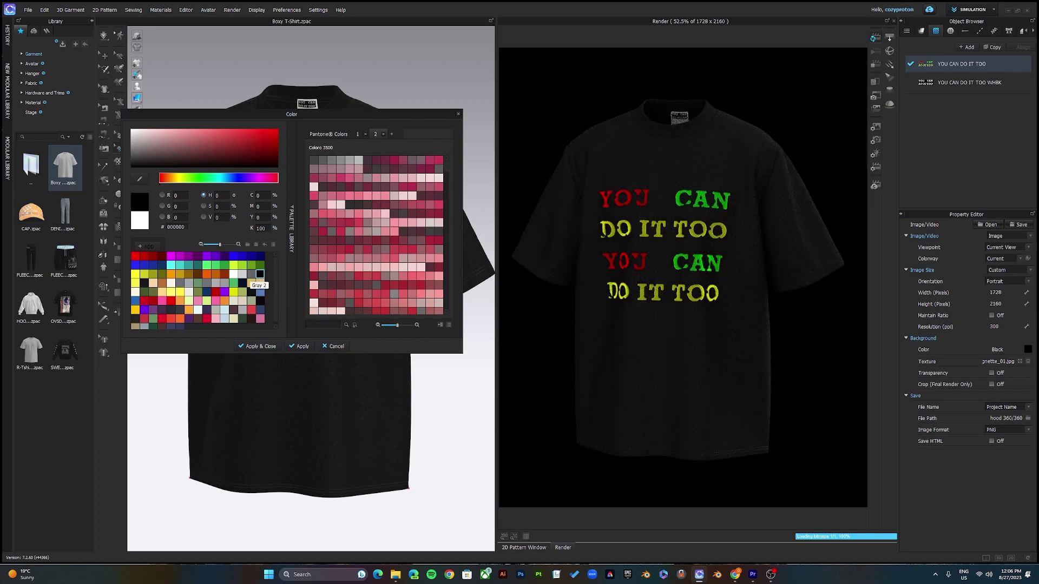
click(251, 274)
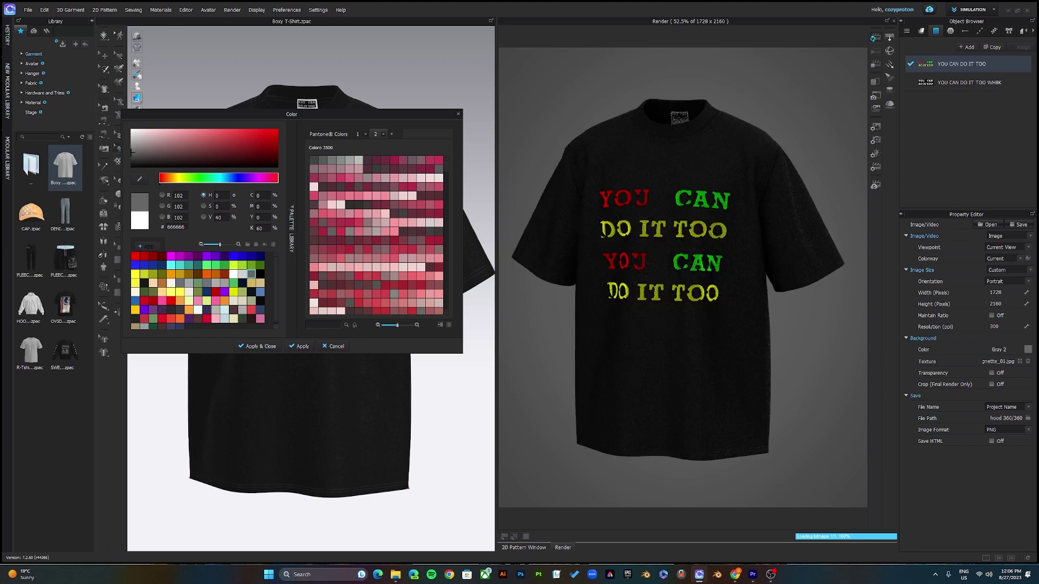
click(257, 346)
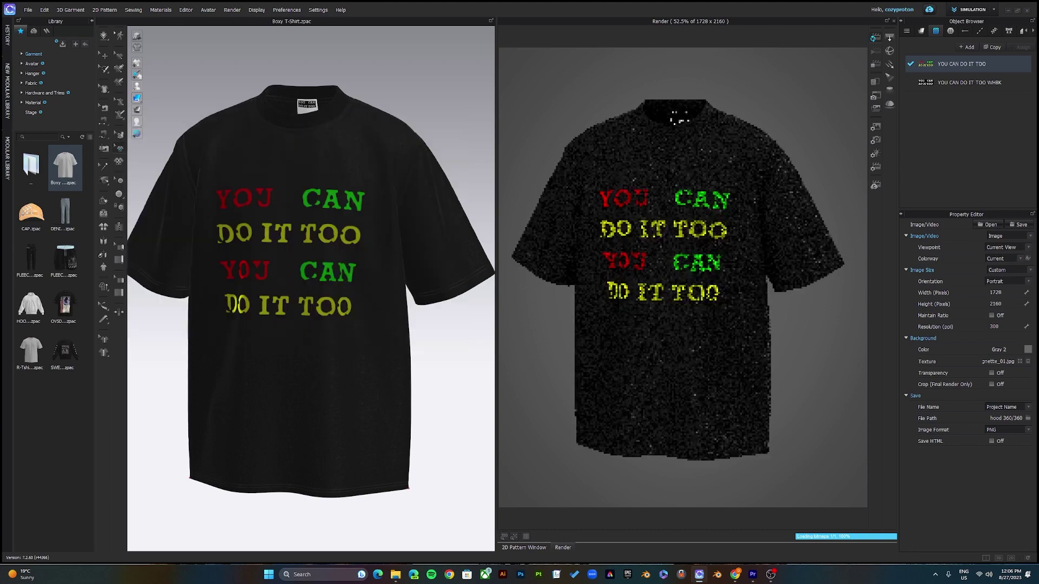
- Check the T-shirt against the background from angled views and turn on background transparency for the render
right_drag(303, 346, 368, 338)
scroll(311, 289, down, 4)
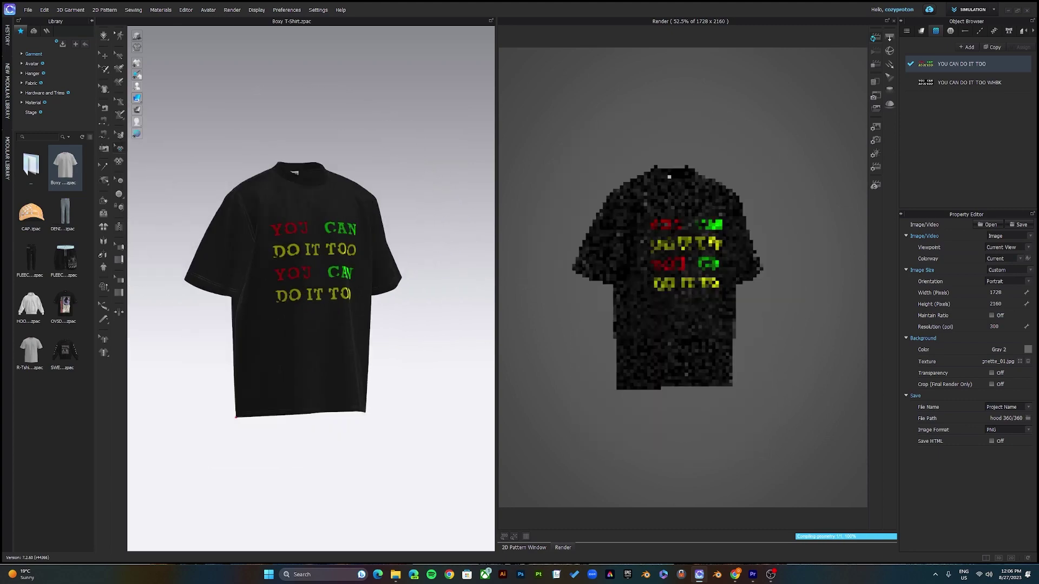
scroll(311, 289, up, 4)
right_drag(357, 324, 265, 324)
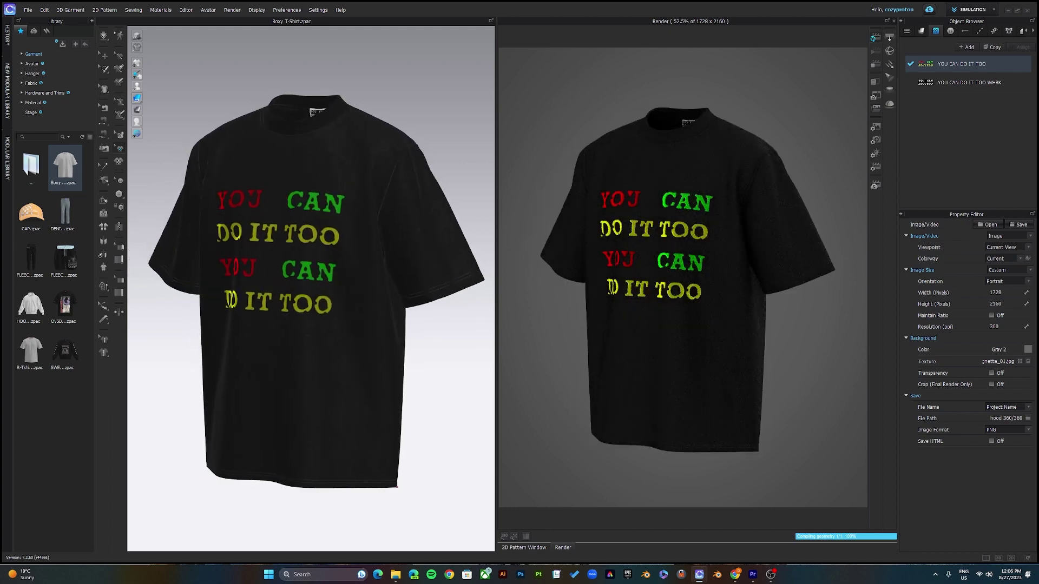
click(991, 373)
- Set the 3D view to the straight front and enlarge the T-shirt within the render frame
right_drag(271, 325, 325, 324)
scroll(311, 289, down, 2)
scroll(311, 289, up, 1)
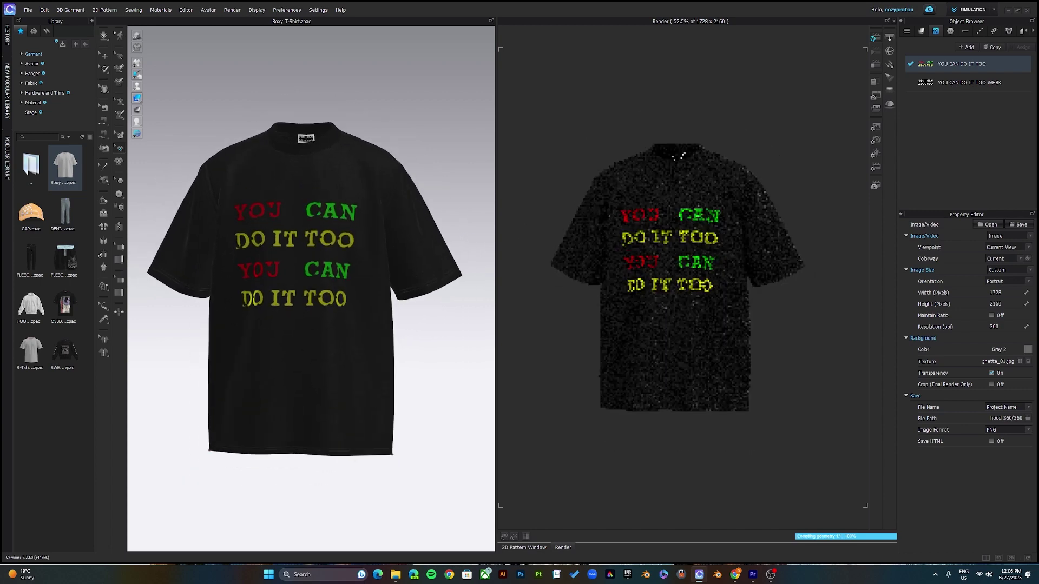
right_drag(311, 289, 319, 319)
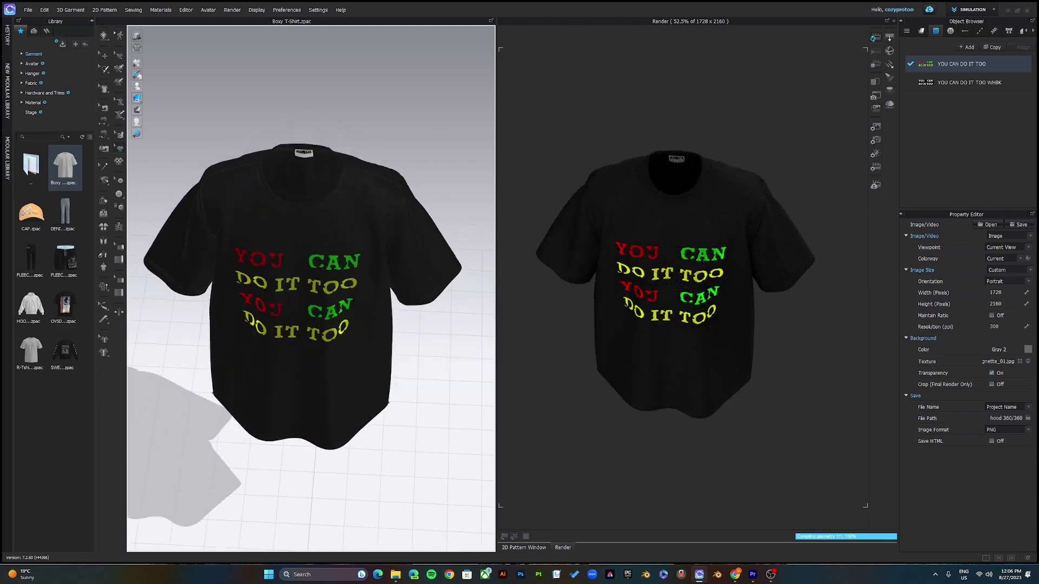
key(2)
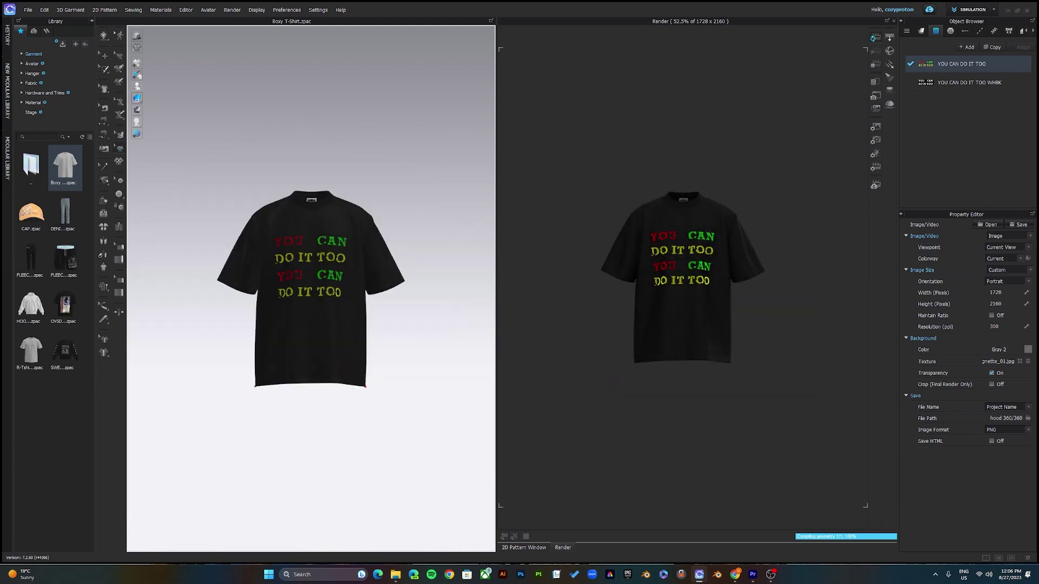
scroll(312, 288, up, 6)
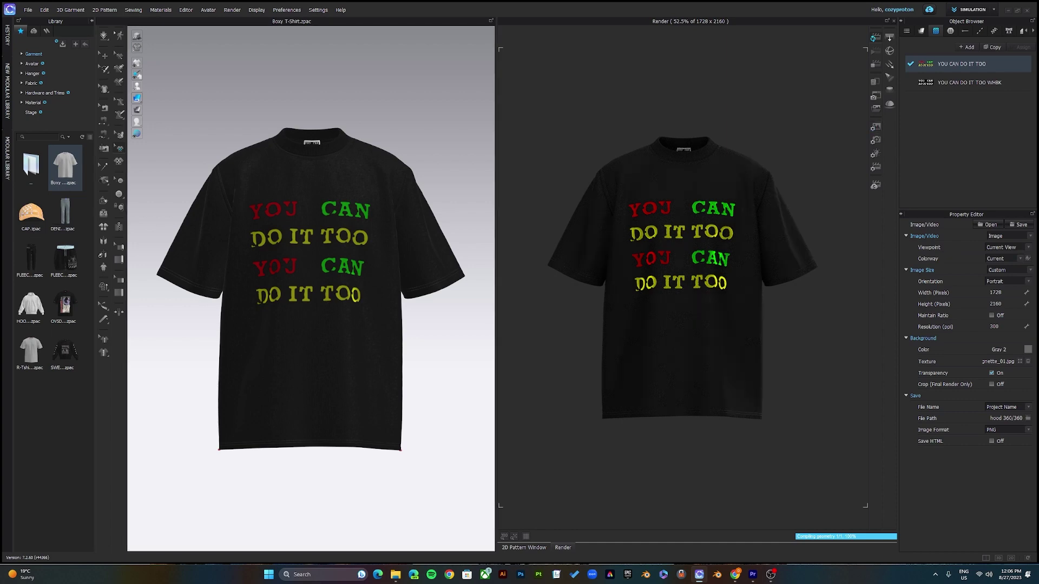
- Set the render output to turntable images with an image count of 8 and start the final render
click(1007, 236)
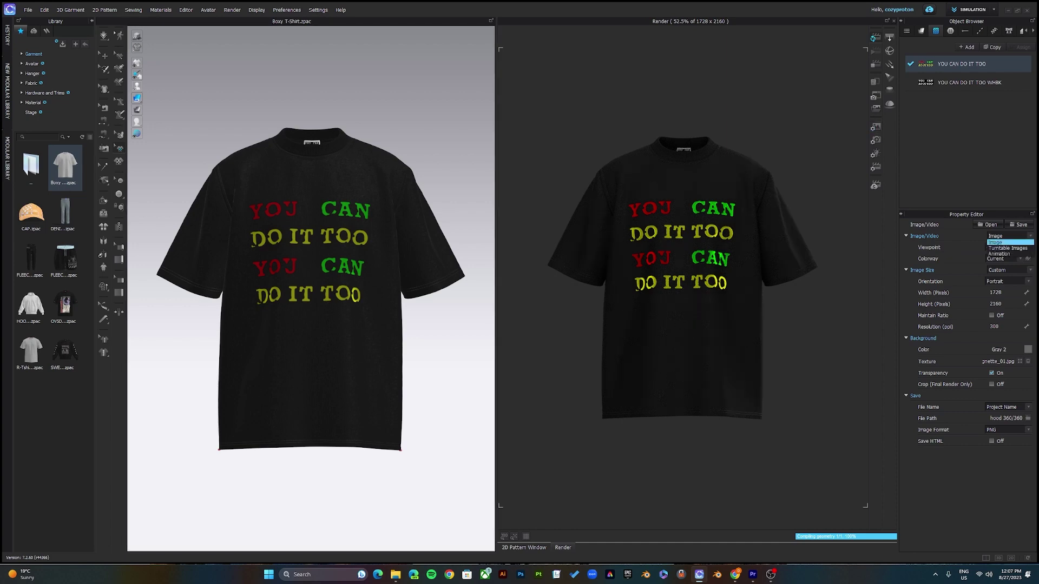
click(1008, 248)
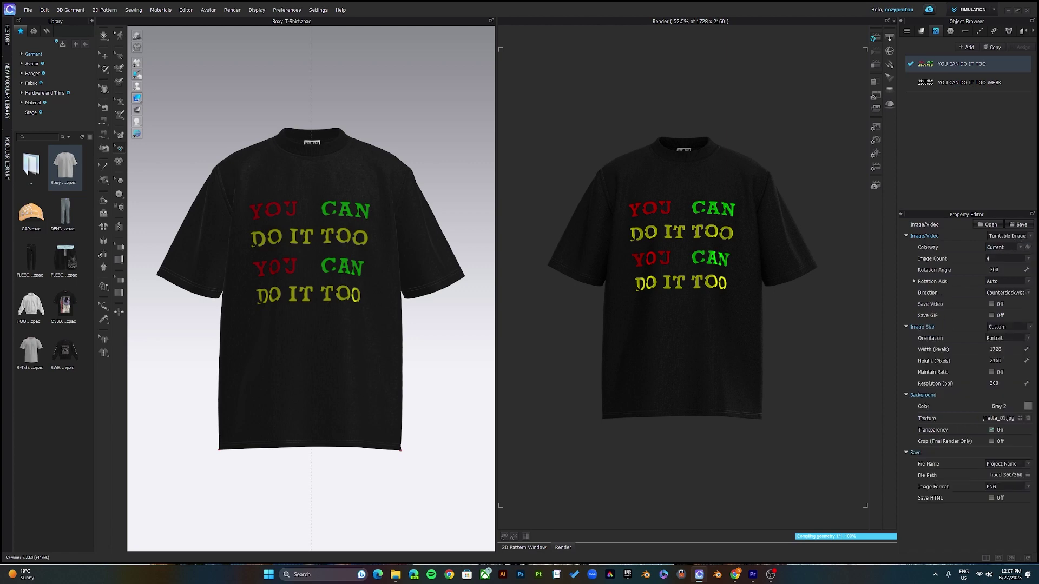
click(1006, 259)
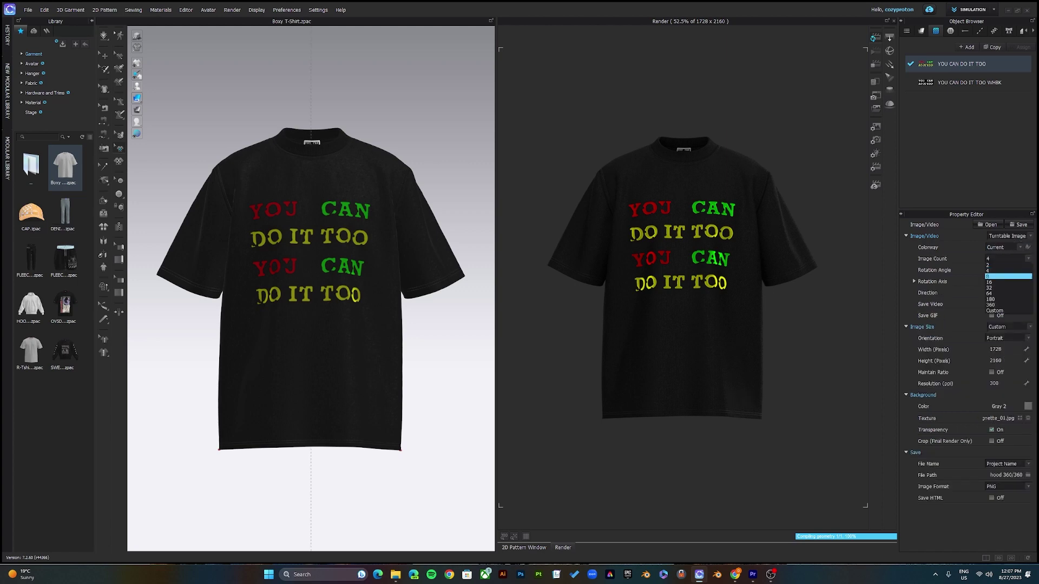
click(1006, 277)
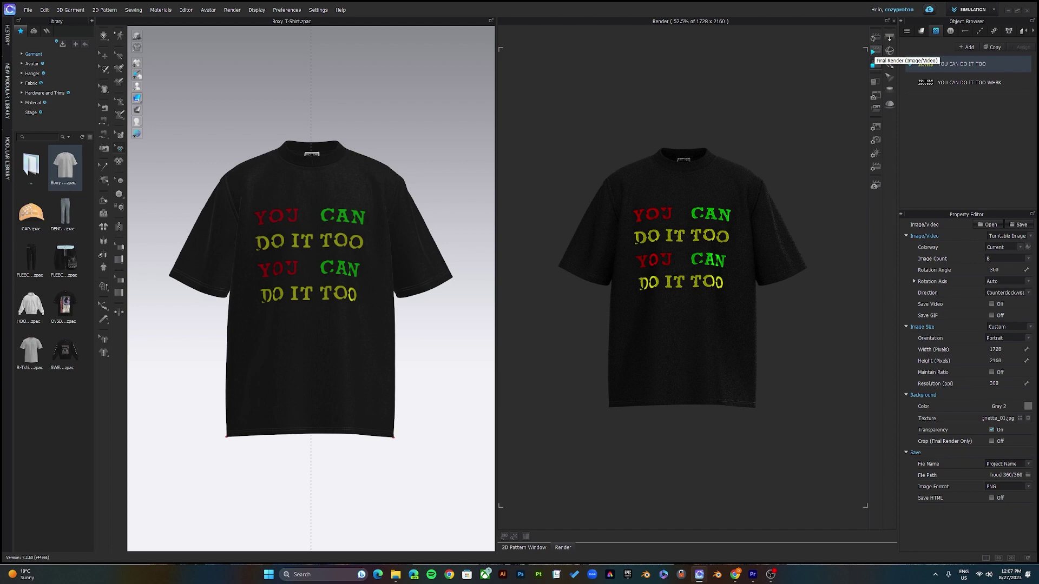
click(873, 51)
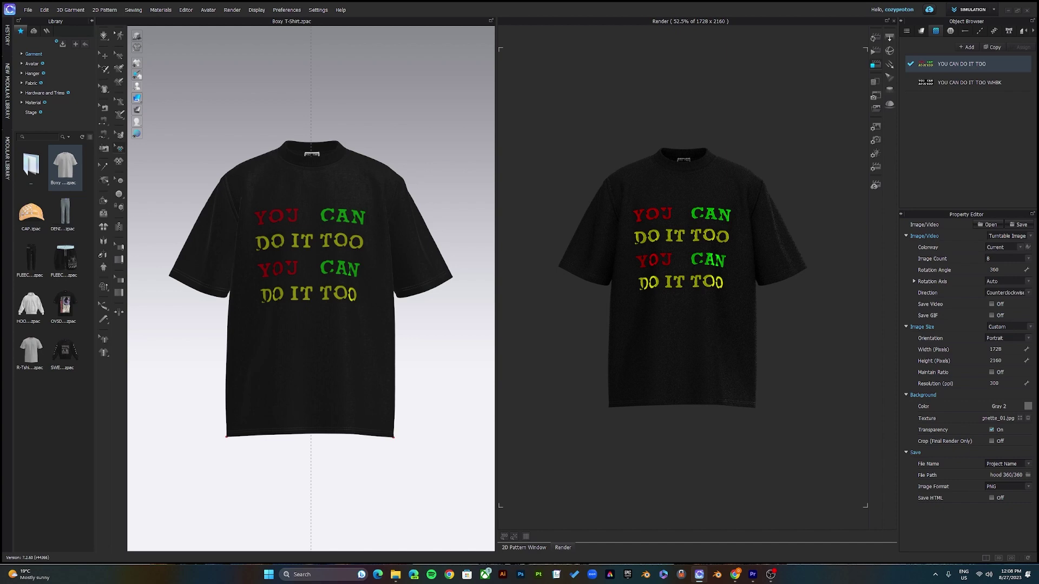
click(1008, 486)
click(1007, 492)
right_drag(414, 120, 336, 159)
key(2)
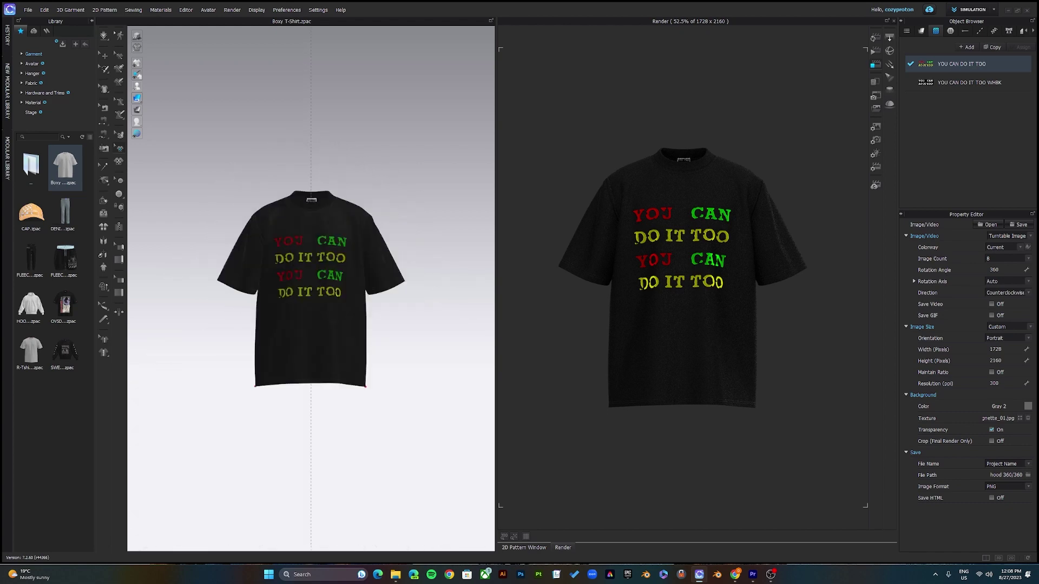
scroll(311, 289, up, 4)
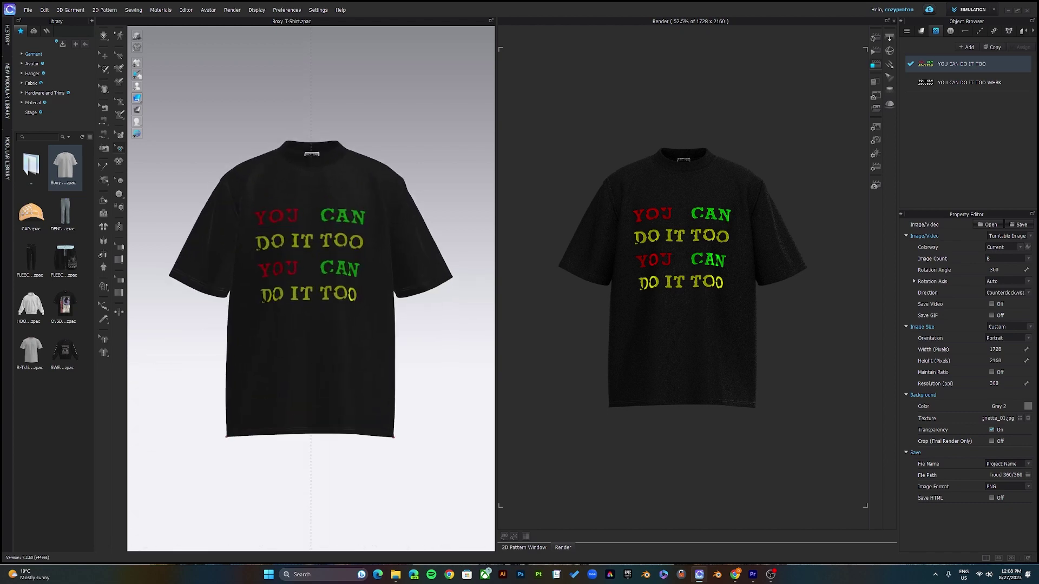
click(1008, 236)
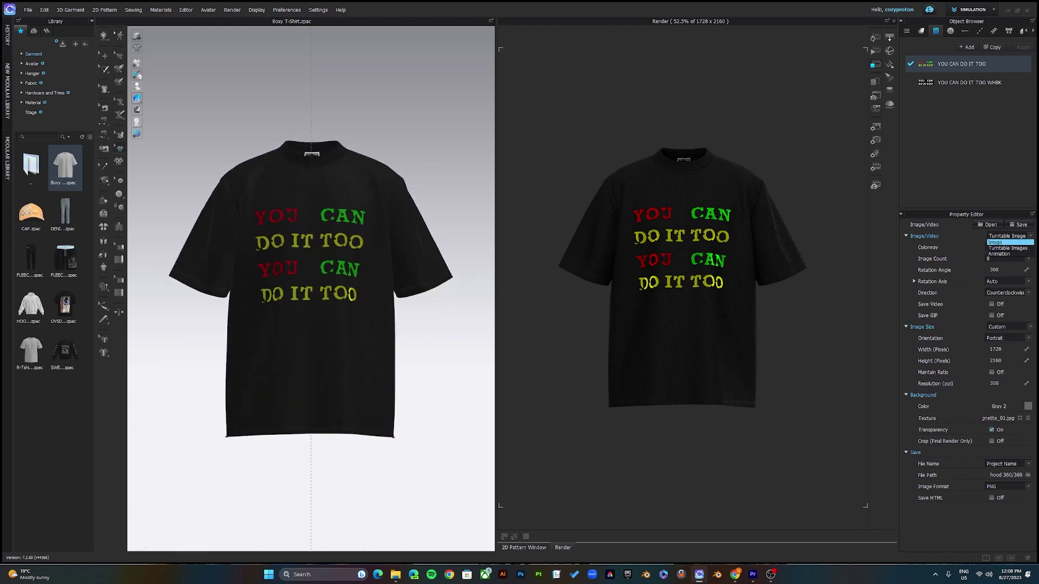
click(1007, 248)
click(952, 154)
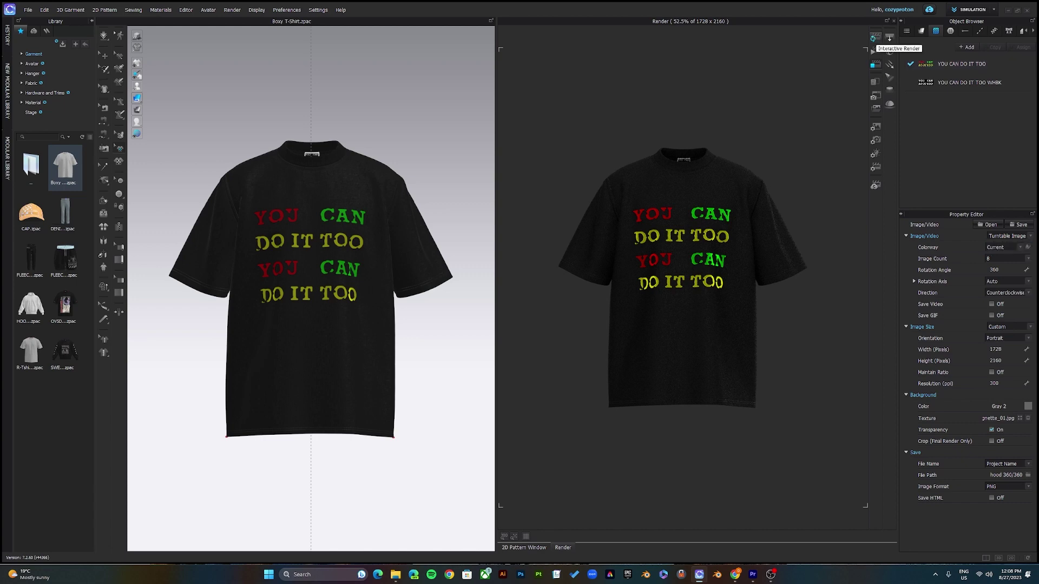
- Restart the interactive render and set the output type to a single Image of the current view
click(876, 51)
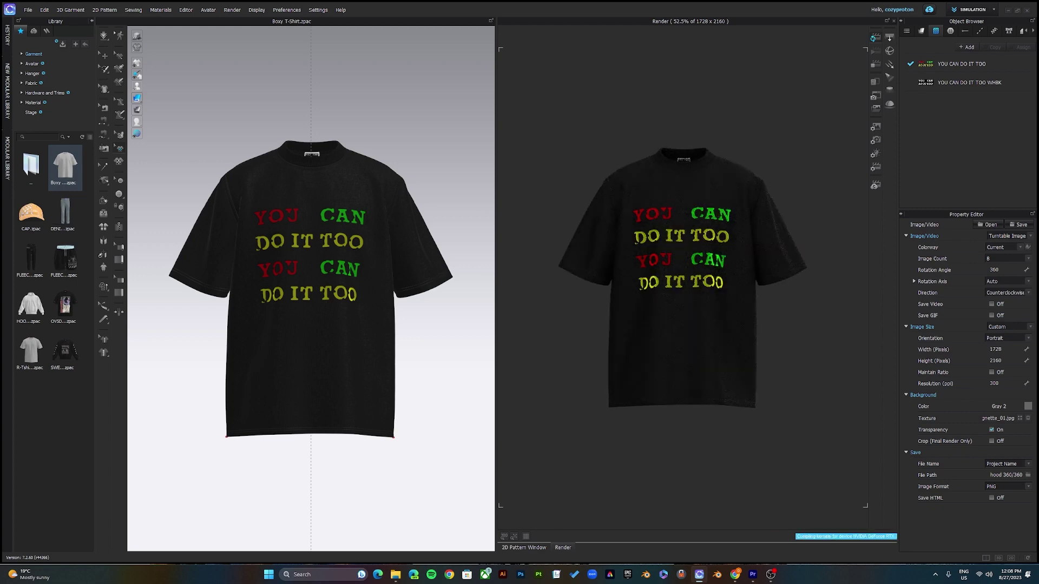
click(1009, 236)
click(999, 242)
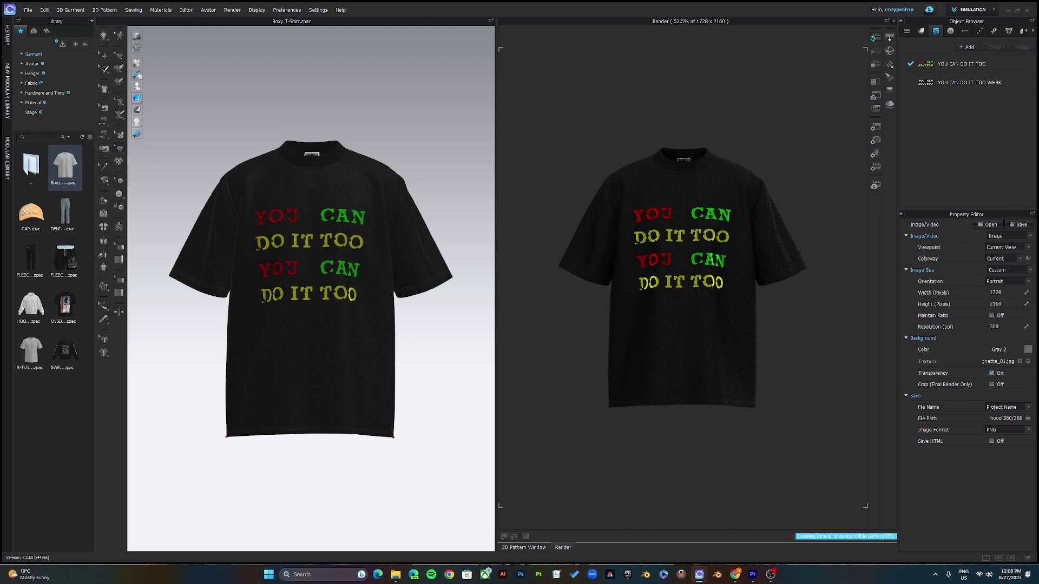
- Frame the T-shirt close up from slightly above with the neck label in view and run the final render
mouse_move(311, 325)
right_down()
mouse_move(270, 358)
mouse_move(296, 334)
mouse_move(295, 317)
right_up()
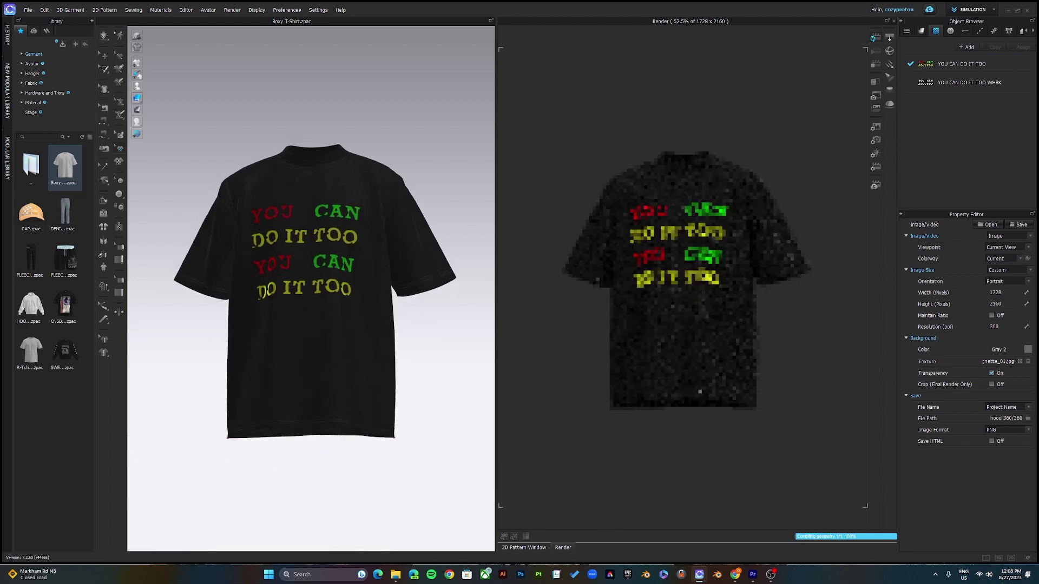
right_drag(295, 317, 297, 347)
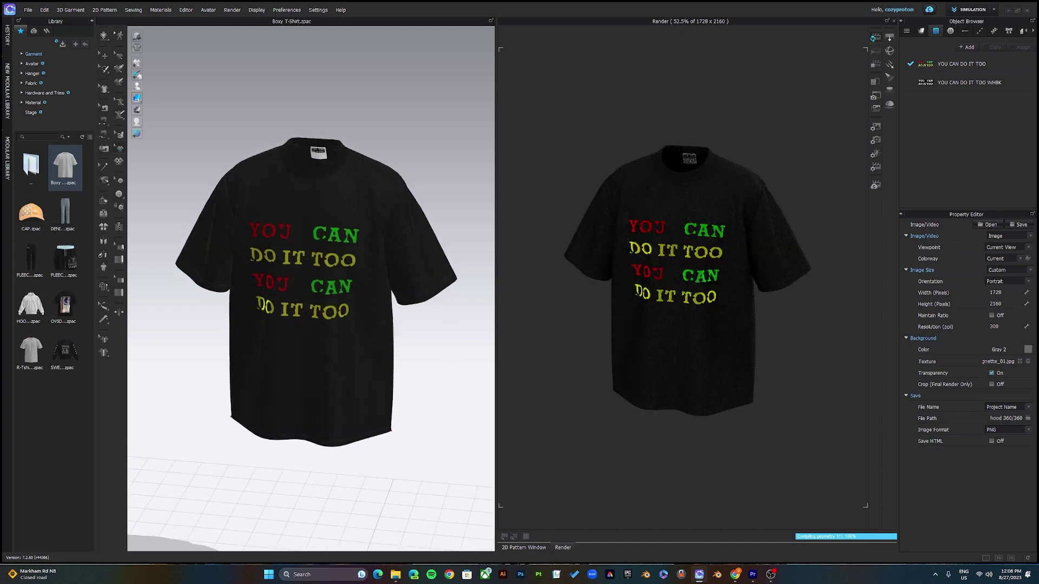
scroll(311, 289, up, 3)
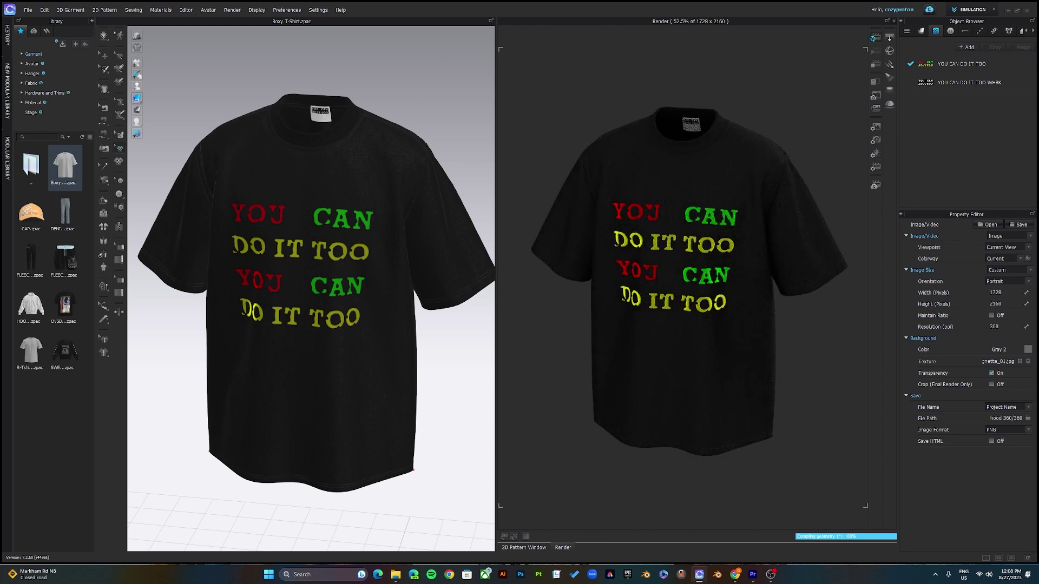
scroll(311, 292, up, 2)
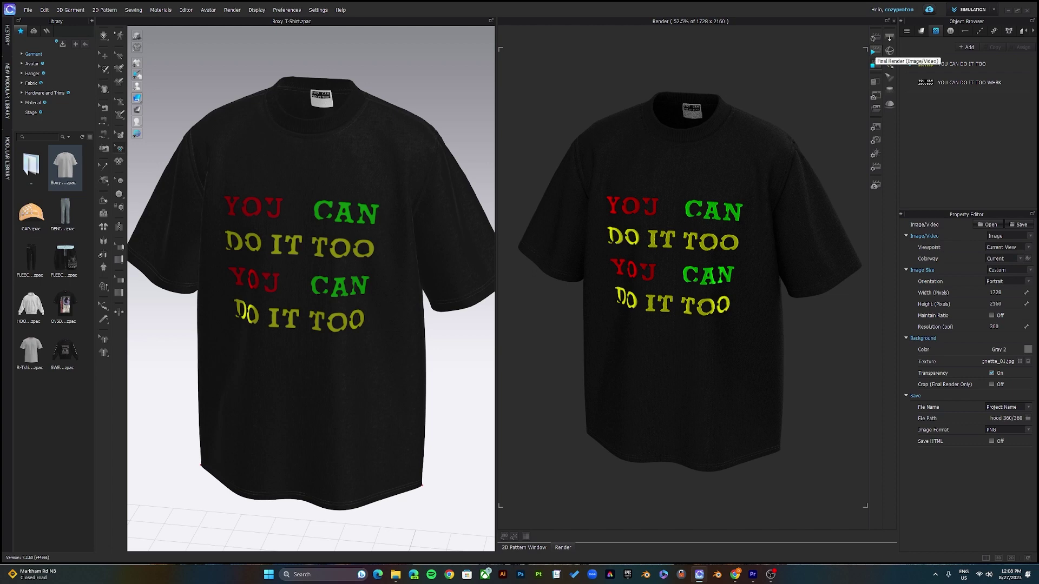
click(872, 52)
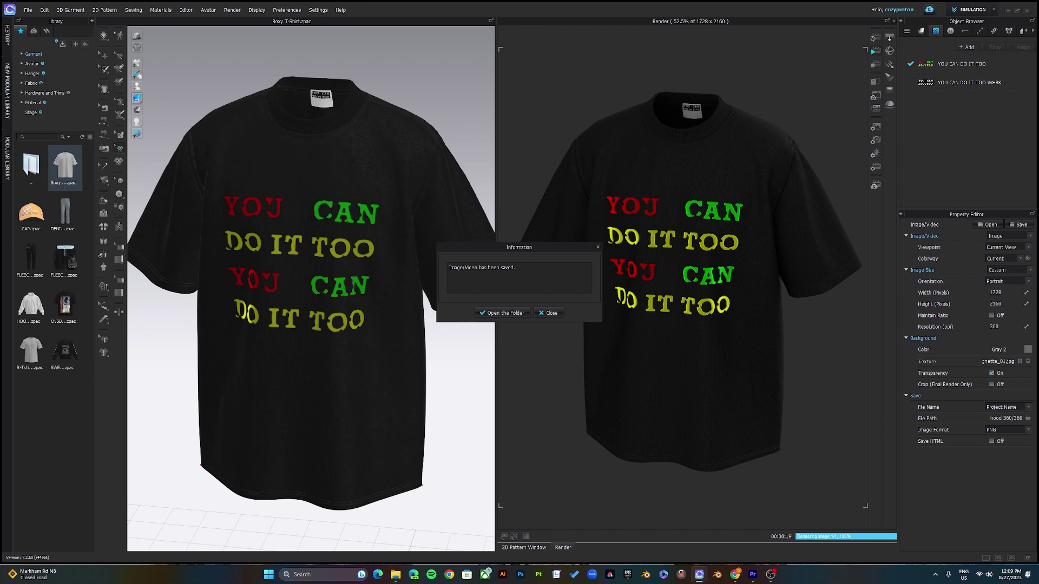
- Open the render output folder, go up to hood 360, and inspect half round walk_4.png at full size
click(502, 312)
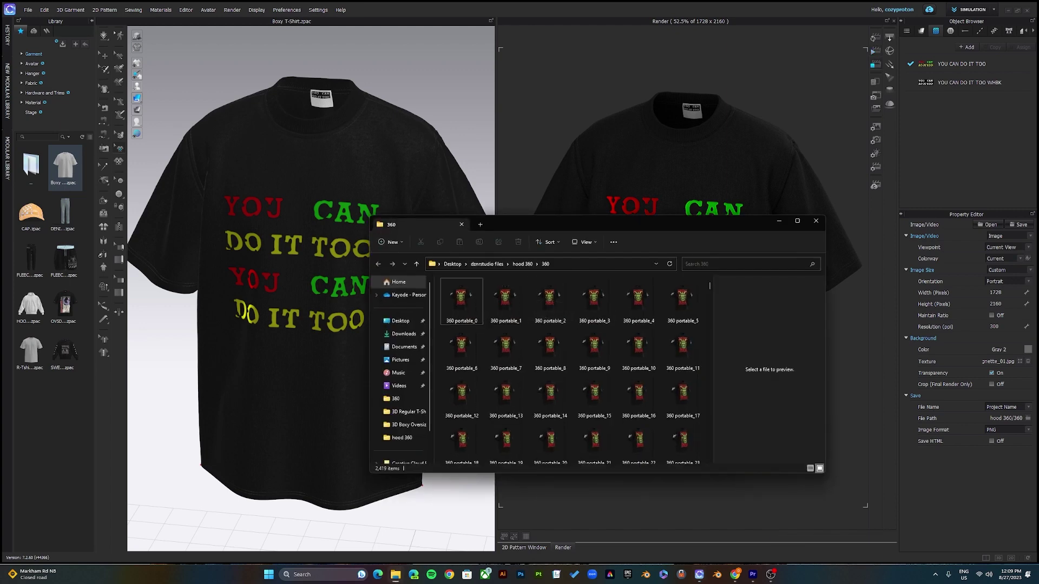
click(522, 264)
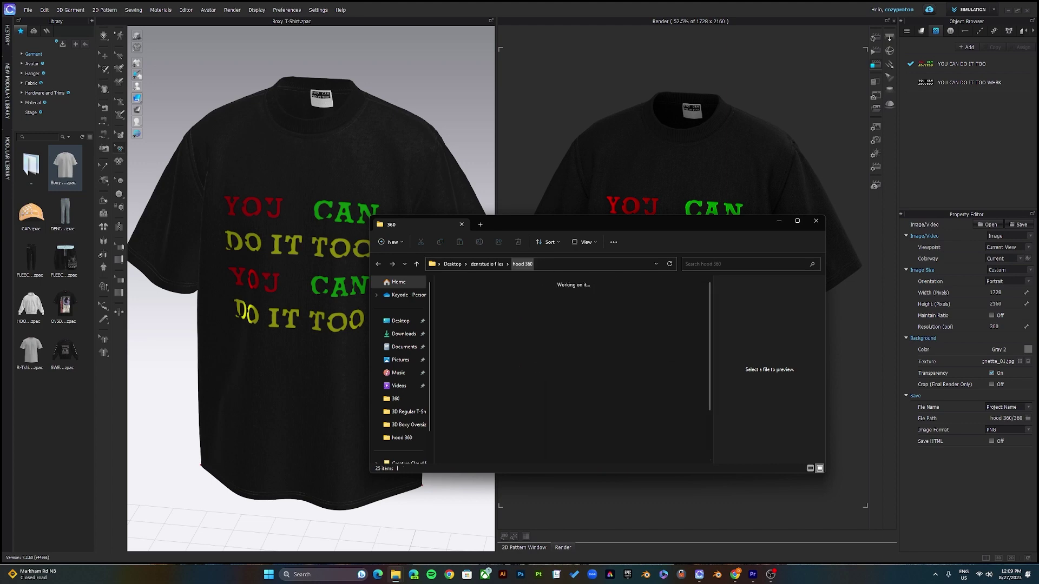
scroll(594, 298, down, 1)
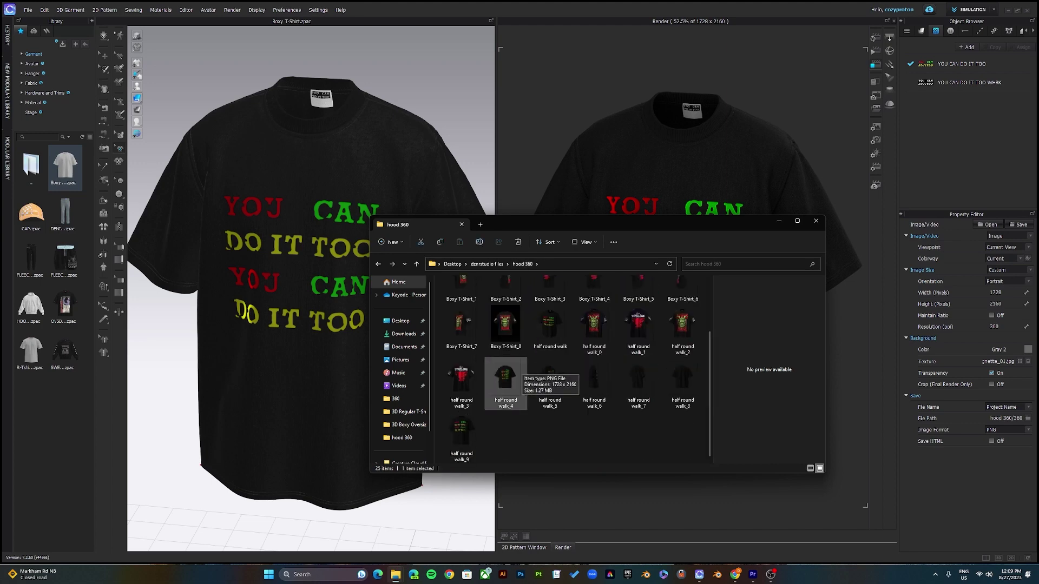
click(505, 382)
key(Return)
scroll(529, 290, up, 5)
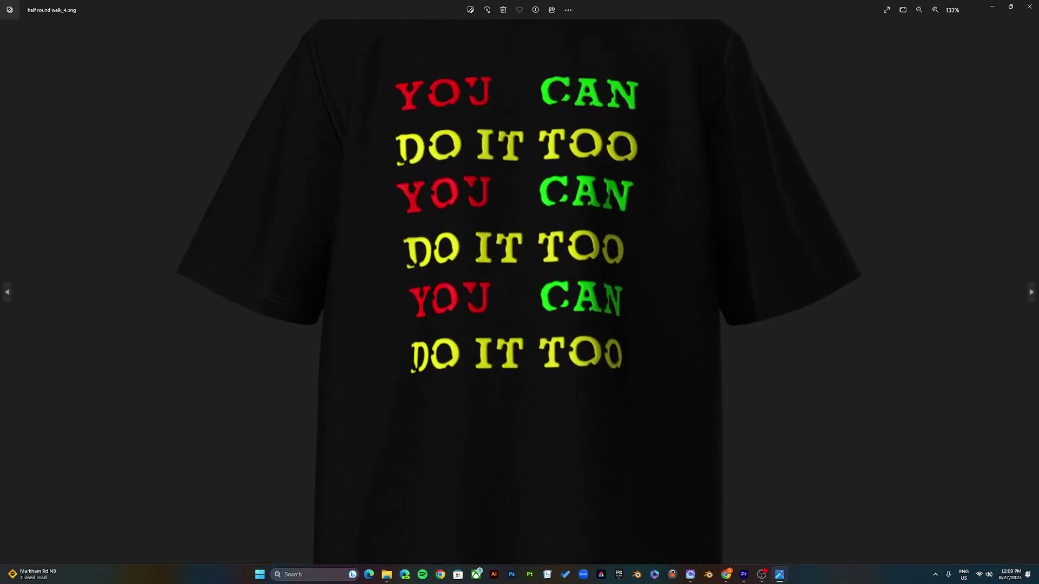
scroll(528, 290, down, 5)
click(1029, 6)
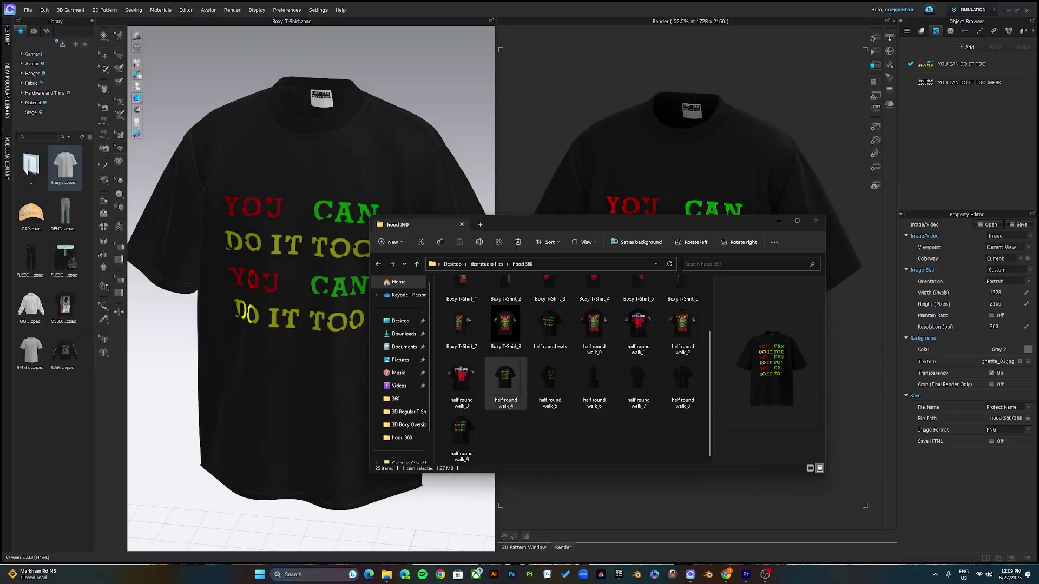